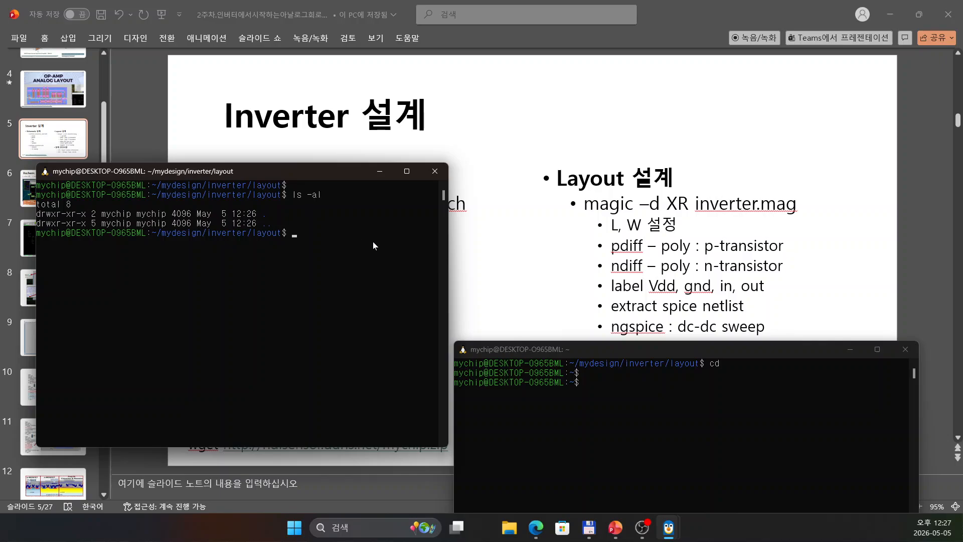
# Step: In the second terminal, go to the ~/ETRI050_DesignKit/tech directory and list its files
pyautogui.click(603, 394)
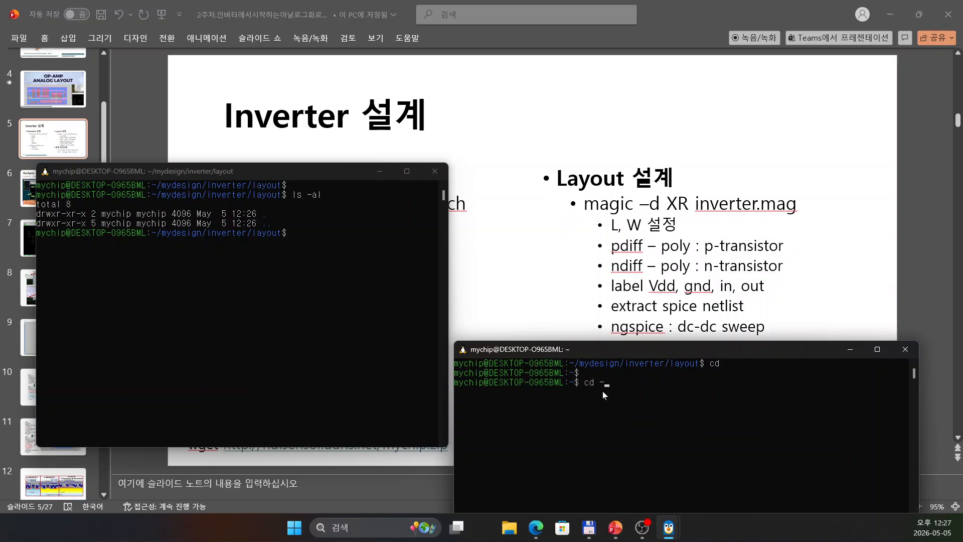
pyautogui.write('cd ~/ETRI050')
pyautogui.press('Tab')
pyautogui.write('/tech')
pyautogui.press('Return')
pyautogui.write('ls')
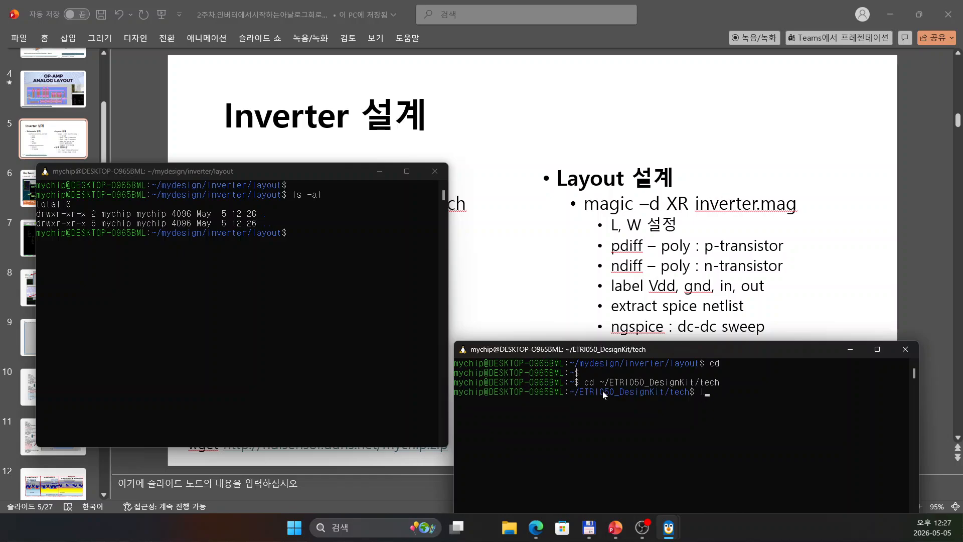
pyautogui.press('Return')
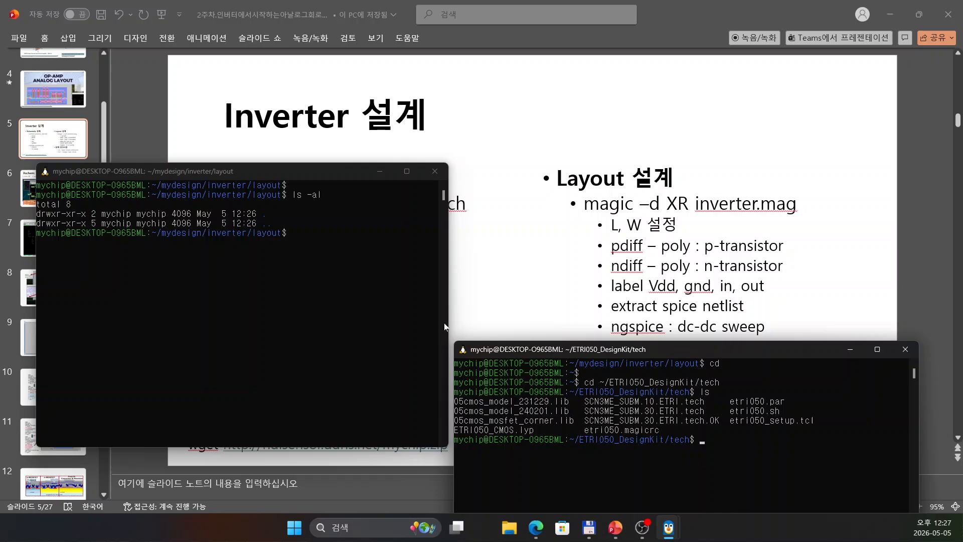
# Step: In the inverter layout terminal, copy ~/ETRI050_DesignKit/tech/etri050.magicrc there as .magicrc and list the directory including hidden files
pyautogui.click(312, 233)
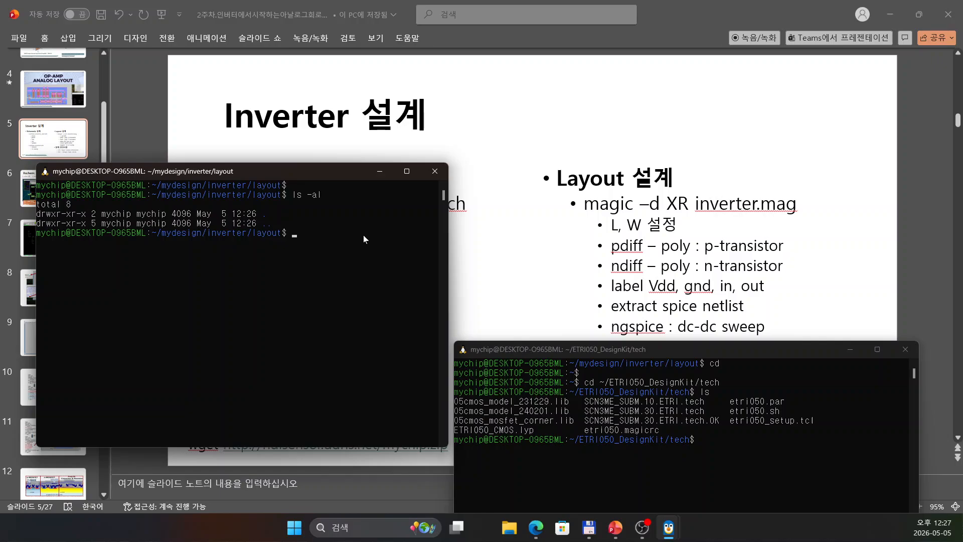
pyautogui.write('cp ~/ETRI050_DesignKit/tech/etri050.magicrc .magicrc')
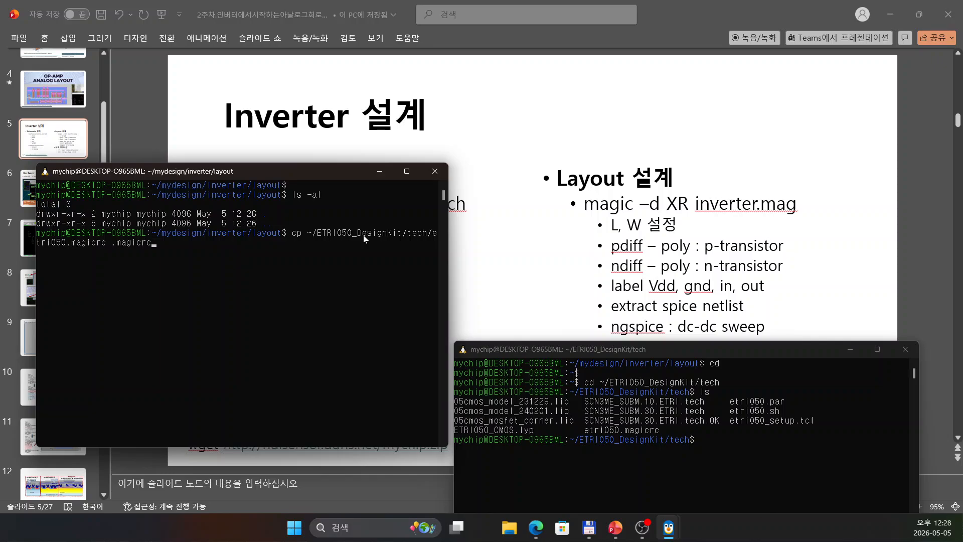
pyautogui.press('Return')
pyautogui.write('ls')
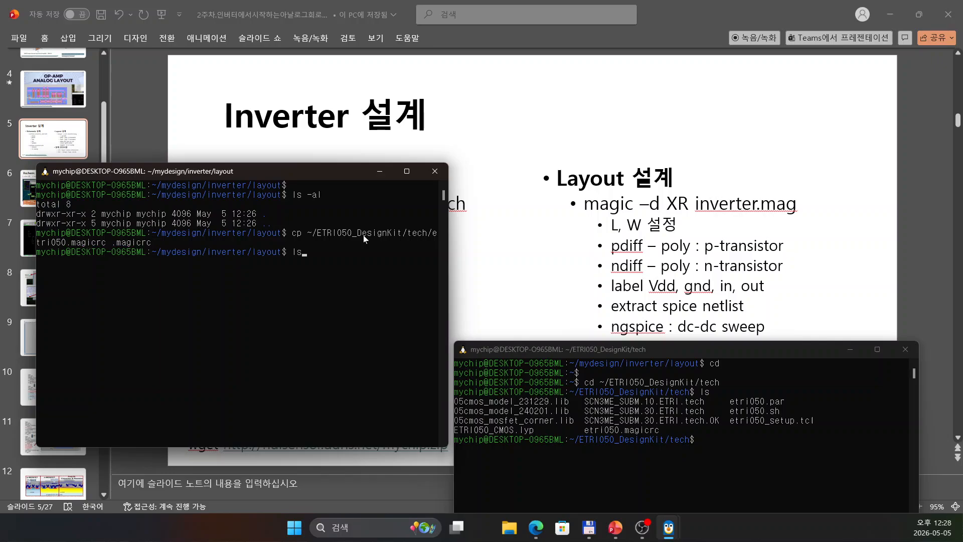
pyautogui.press('Return')
pyautogui.write('ls -al')
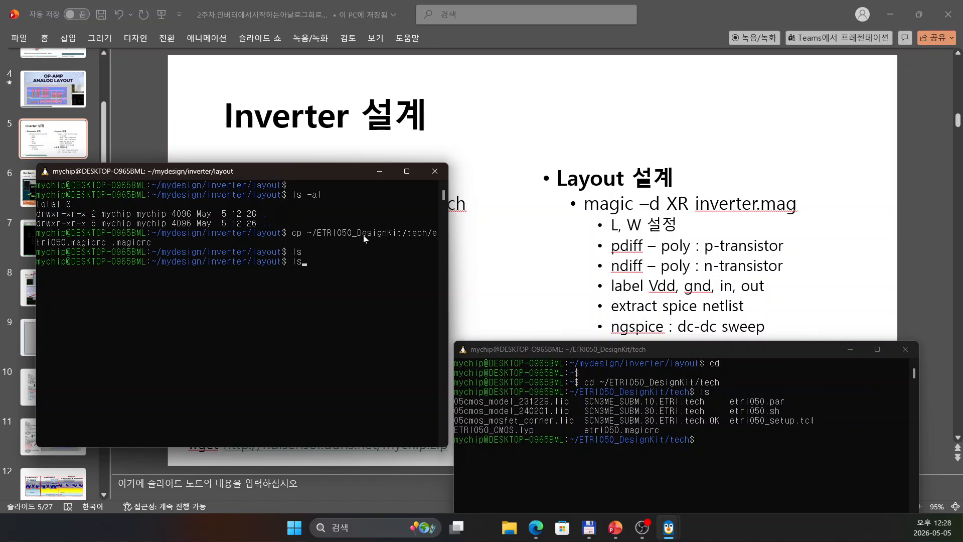
pyautogui.press('Return')
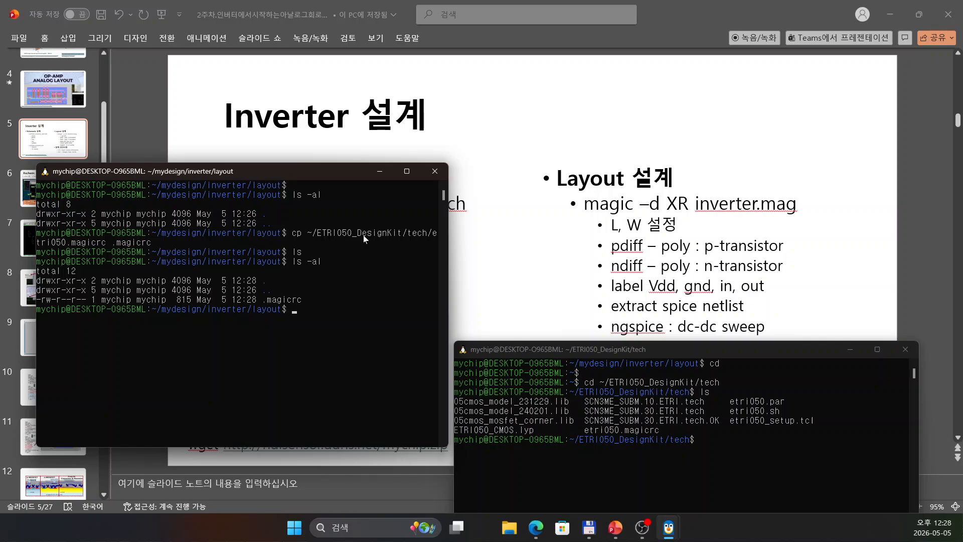
# Step: Open .magicrc in nano and review its path, technology, grid and macro settings through to the end of the file
pyautogui.write('nano .man')
pyautogui.press('BackSpace')
pyautogui.write('gicrc')
pyautogui.press('Return')
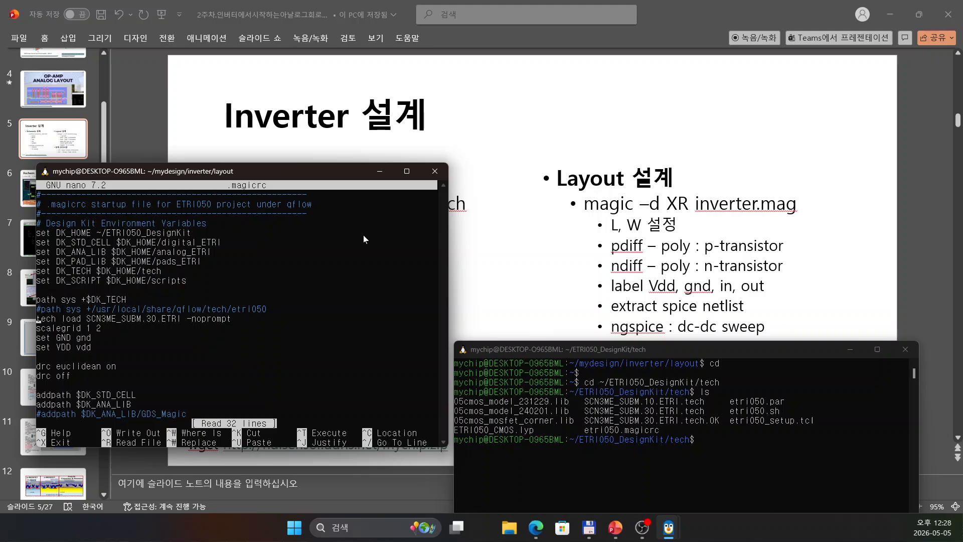
pyautogui.press('Down')
pyautogui.press('Down')
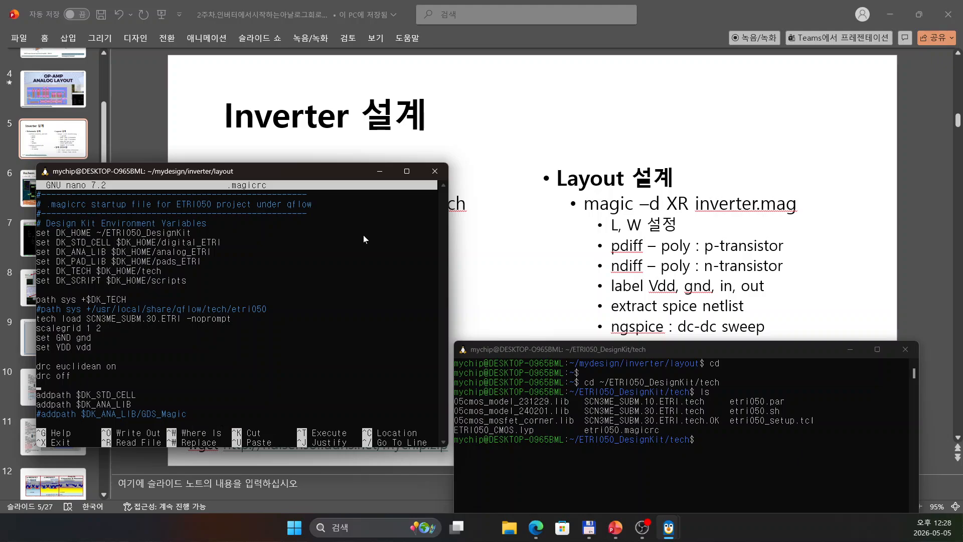
pyautogui.press('Down')
pyautogui.press('Down')
pyautogui.press('Down')
pyautogui.press('Down')
pyautogui.press('Down')
pyautogui.press('Down')
pyautogui.press('Down')
pyautogui.press('Down')
pyautogui.press('Down')
pyautogui.press('Down')
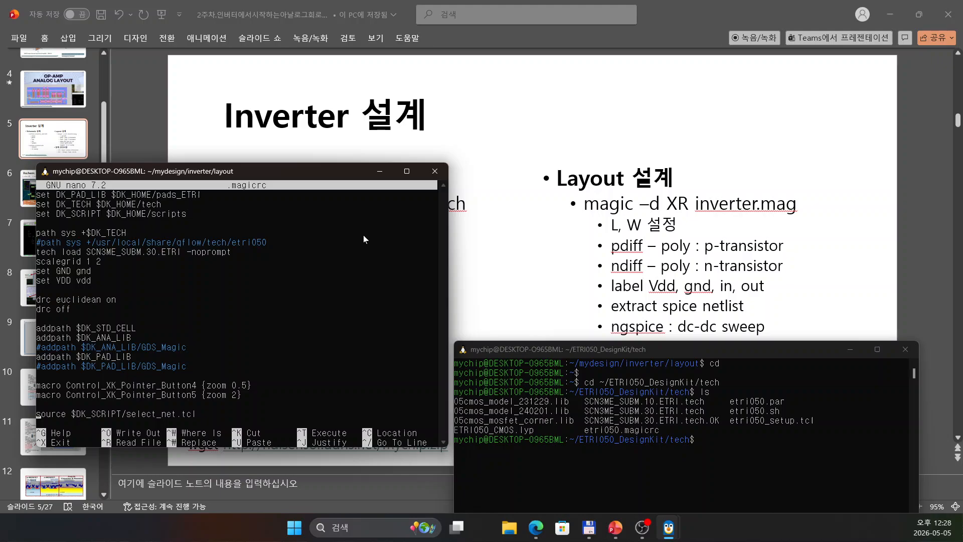
pyautogui.press('Down')
pyautogui.press('Down')
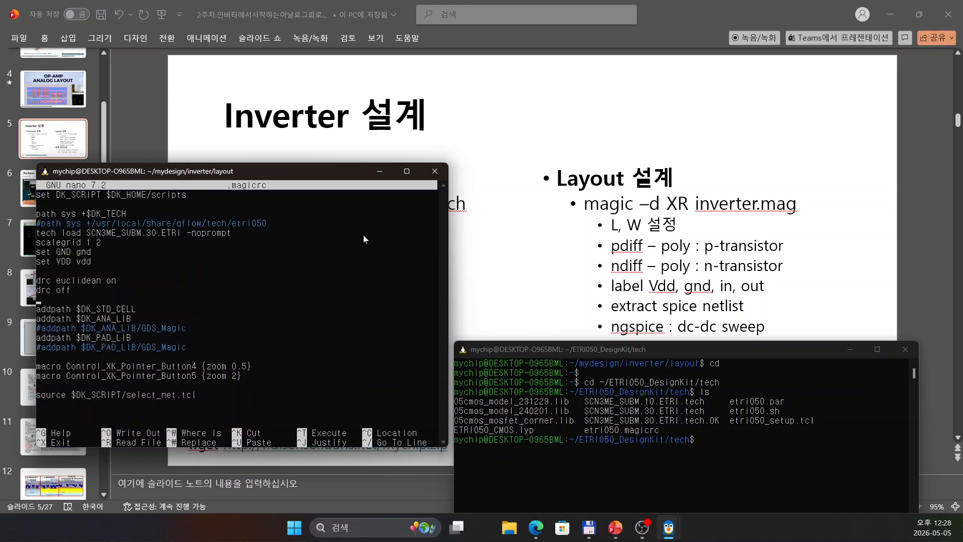
# Step: Change the scalegrid line in .magicrc to "scalegrid 1 3", then save the file and leave nano
pyautogui.press('Up')
pyautogui.press('Up')
pyautogui.press('Up')
pyautogui.press('Up')
pyautogui.press('Up')
pyautogui.press('Up')
pyautogui.press('Up')
pyautogui.press('Up')
pyautogui.press('Up')
pyautogui.press('Up')
pyautogui.press('Up')
pyautogui.press('Up')
pyautogui.press('Up')
pyautogui.press('Up')
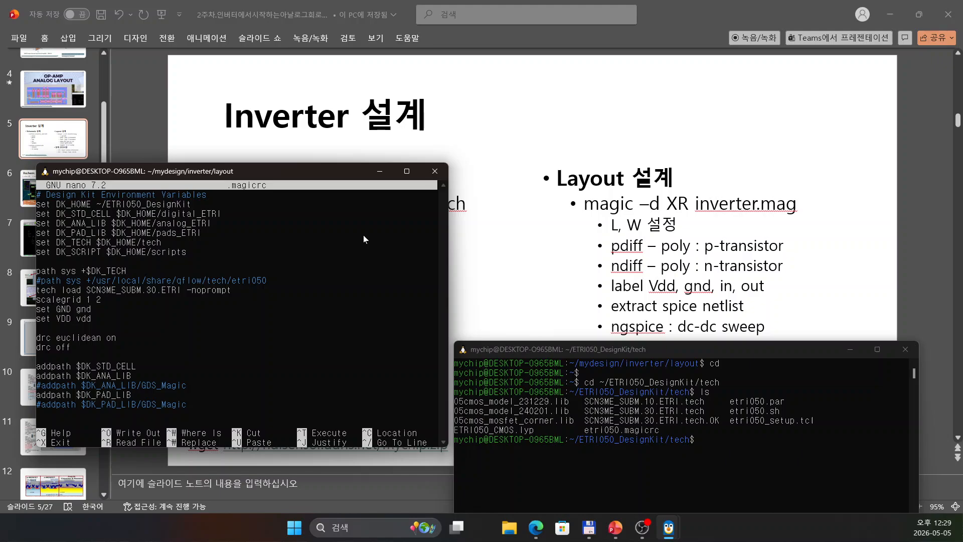
pyautogui.press('BackSpace')
pyautogui.write('3')
pyautogui.hotkey('ctrl', 'o')
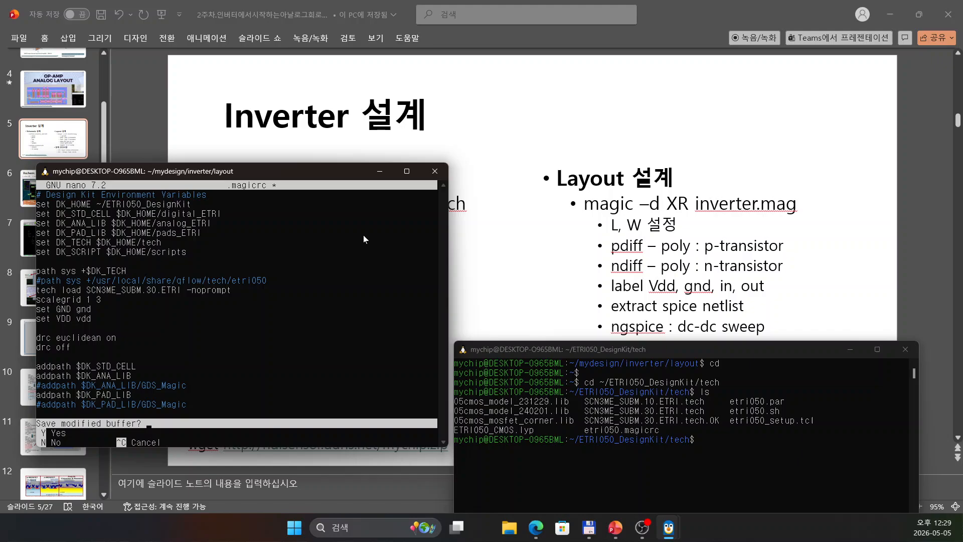
pyautogui.press('Return')
pyautogui.hotkey('ctrl', 'x')
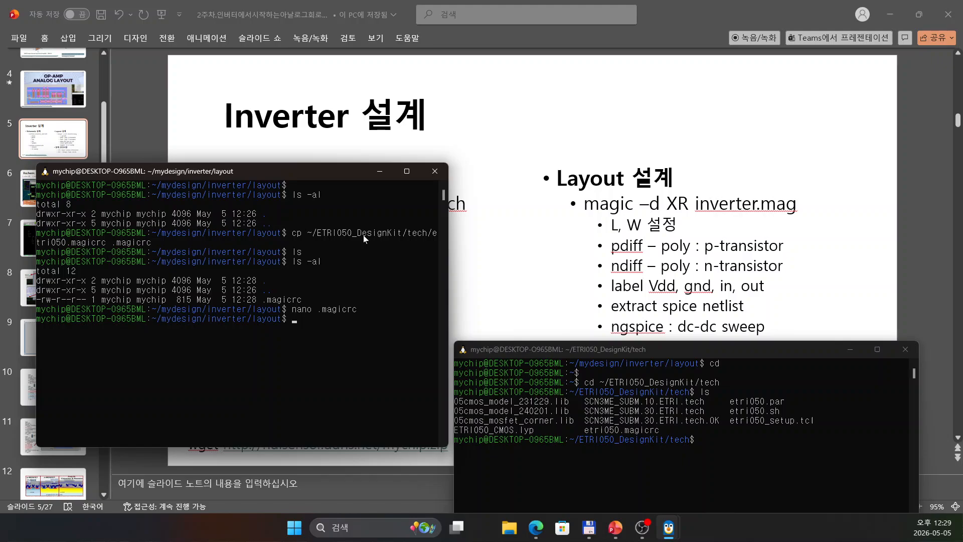
# Step: Launch Magic with "magic -d XR inverter.mag" and arrange the layout window so both it and the console are accessible
pyautogui.write('magic -d XR inverter.mag')
pyautogui.press('Return')
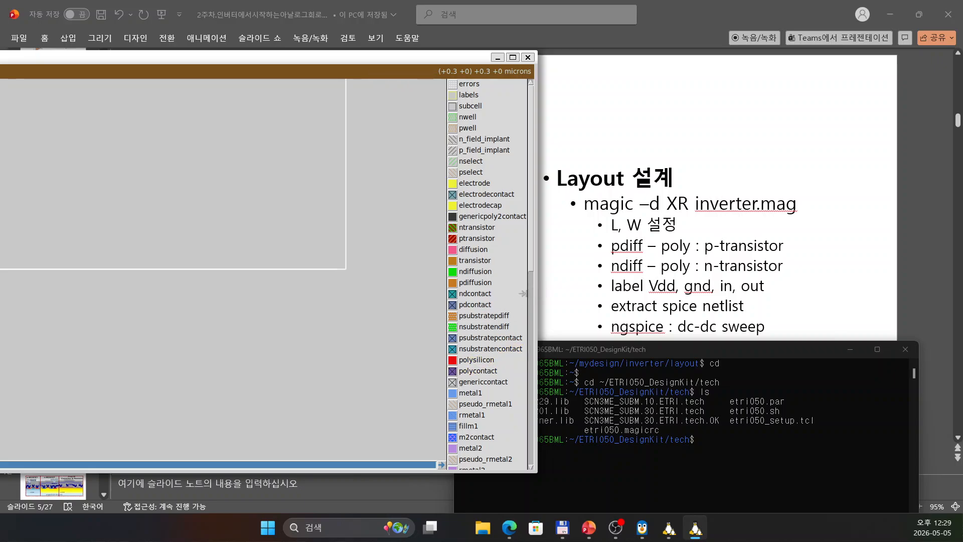
pyautogui.moveTo(536, 292); pyautogui.dragTo(0, 306)
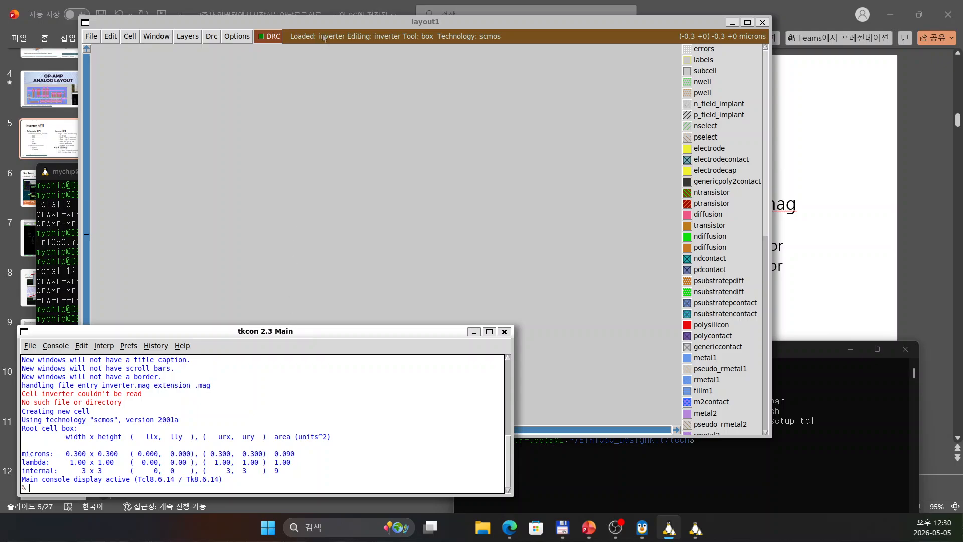
pyautogui.moveTo(326, 22); pyautogui.dragTo(365, 25)
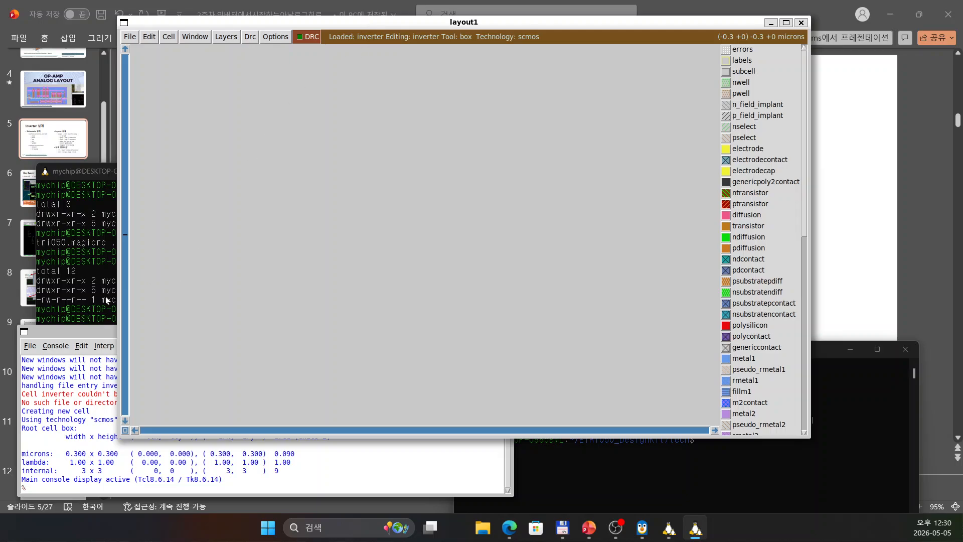
pyautogui.click(101, 335)
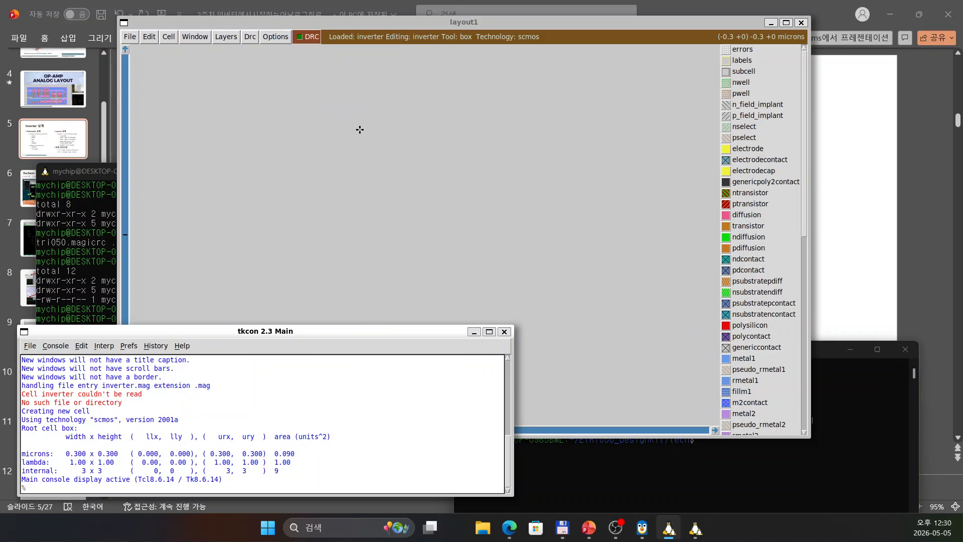
pyautogui.click(388, 187)
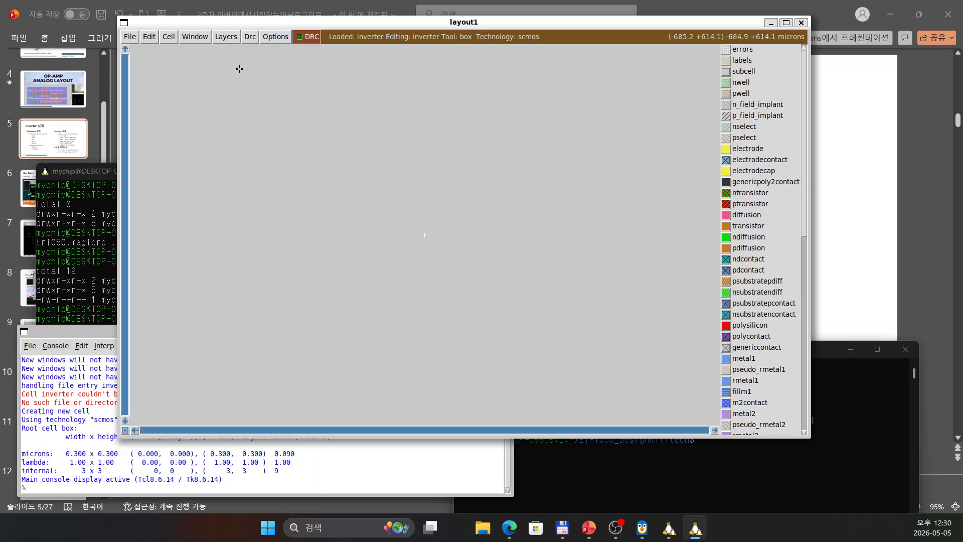
# Step: Turn on the layout grid, set its spacing to 0.10um and enable snap-to-grid
pyautogui.click(196, 37)
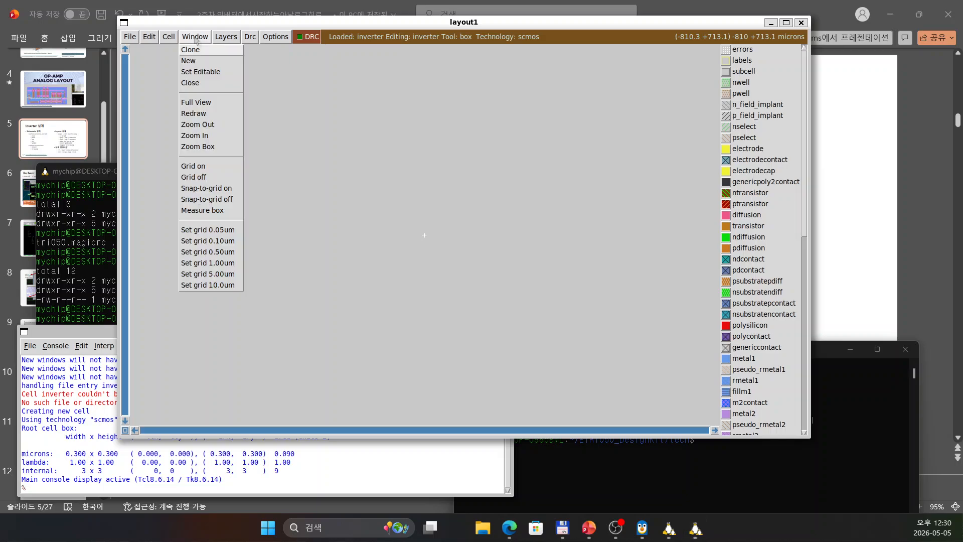
pyautogui.click(206, 165)
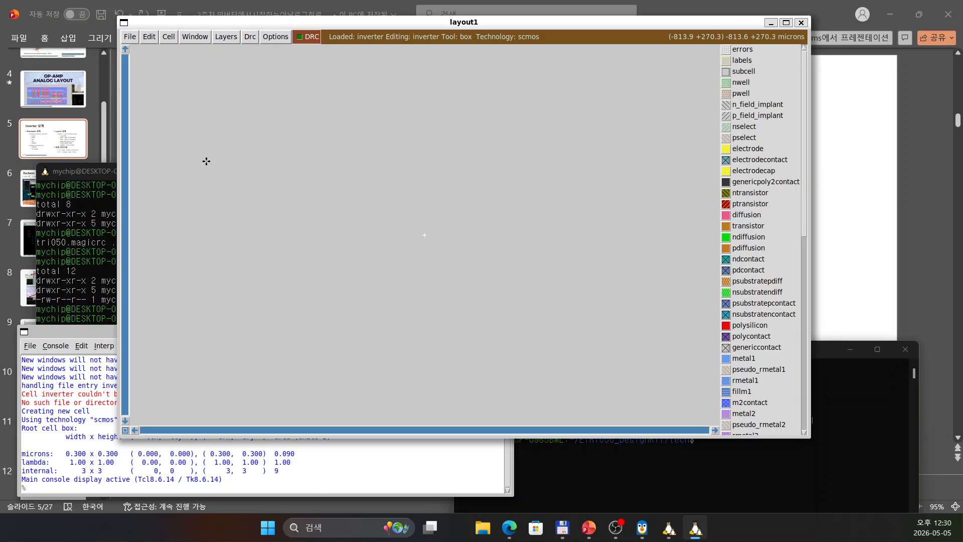
pyautogui.click(200, 40)
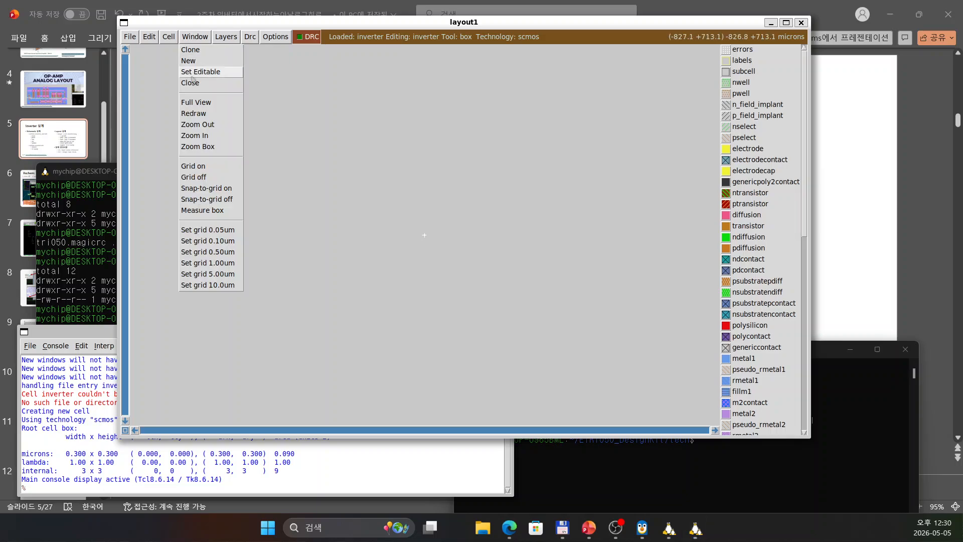
pyautogui.click(212, 240)
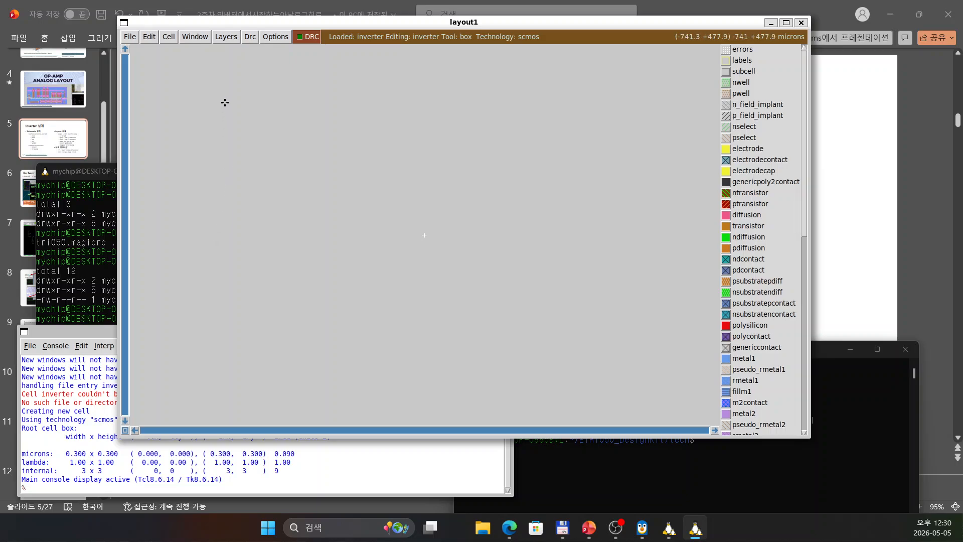
pyautogui.click(200, 40)
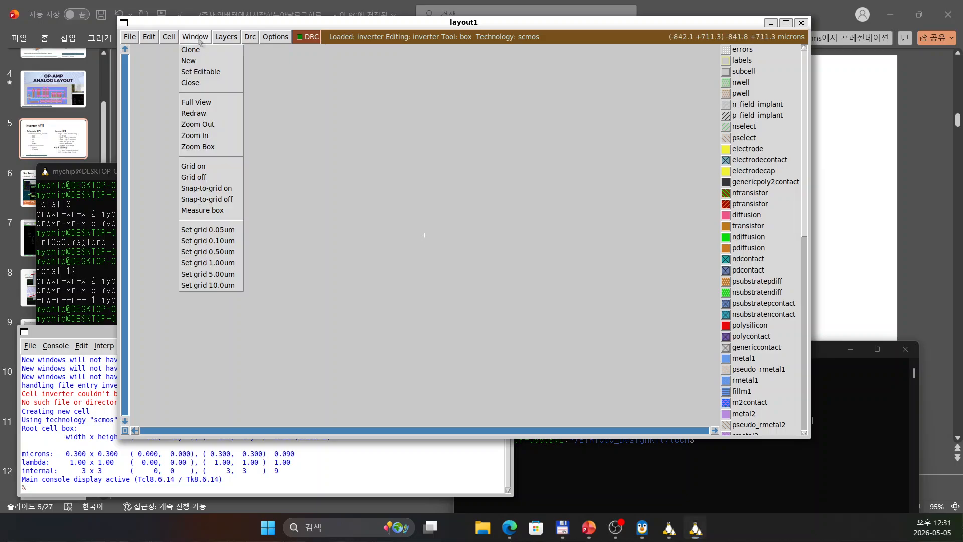
pyautogui.click(210, 189)
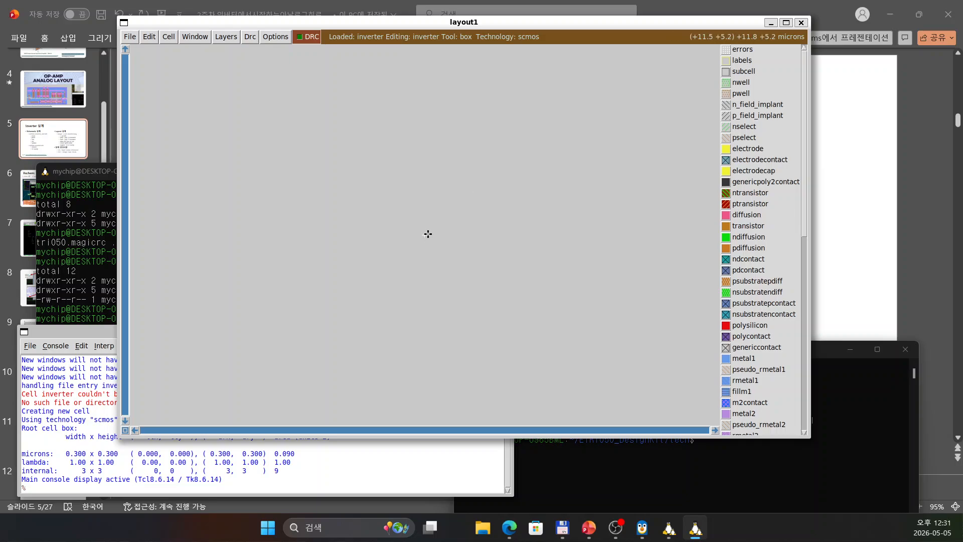
pyautogui.keyDown('ctrl'); pyautogui.scroll(10, 428, 234); pyautogui.keyUp('ctrl')
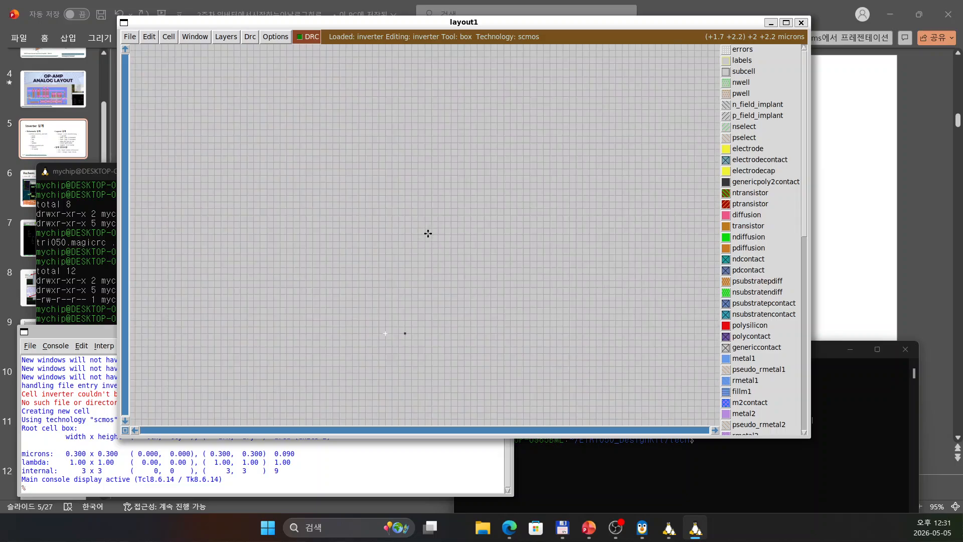
pyautogui.keyDown('ctrl'); pyautogui.scroll(2, 428, 233); pyautogui.keyUp('ctrl')
pyautogui.keyDown('ctrl'); pyautogui.scroll(-6, 428, 233); pyautogui.keyUp('ctrl')
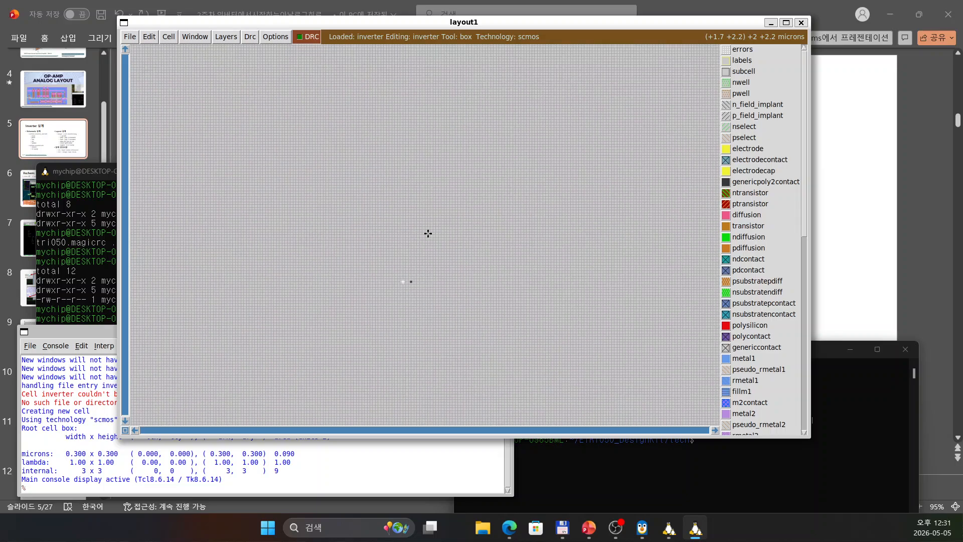
pyautogui.keyDown('ctrl'); pyautogui.scroll(4, 428, 234); pyautogui.keyUp('ctrl')
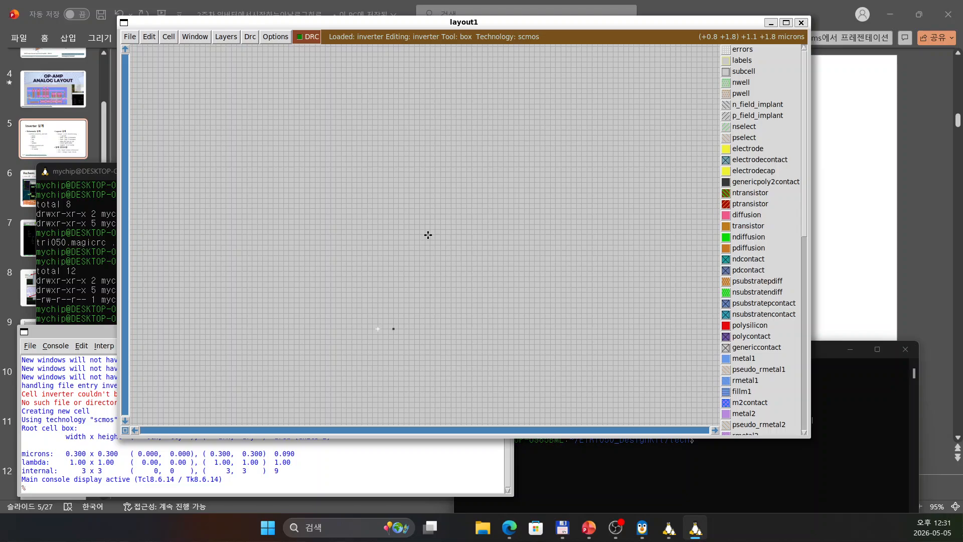
# Step: Switch to the PowerPoint presentation and examine the example inverter layouts on slides 16 and 17
pyautogui.click(649, 5)
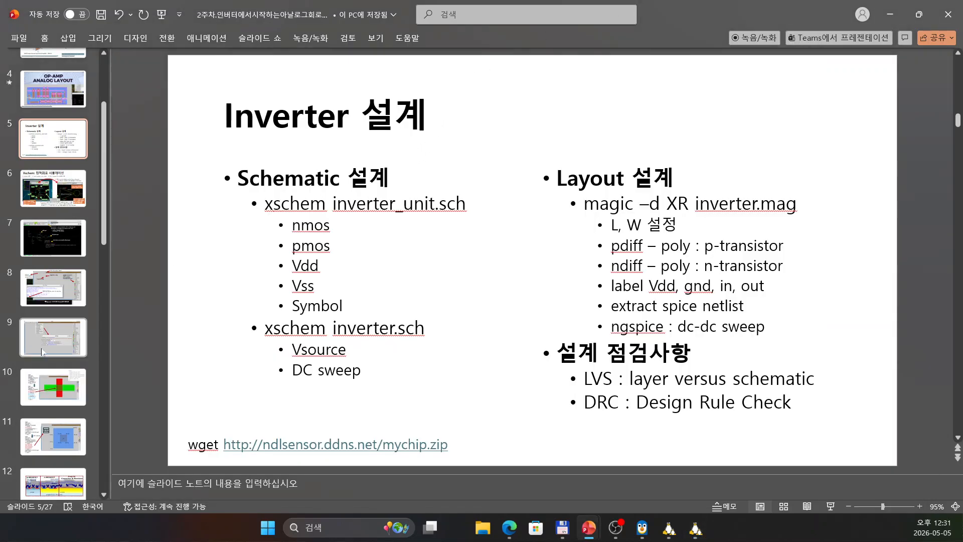
pyautogui.scroll(-3, 76, 351)
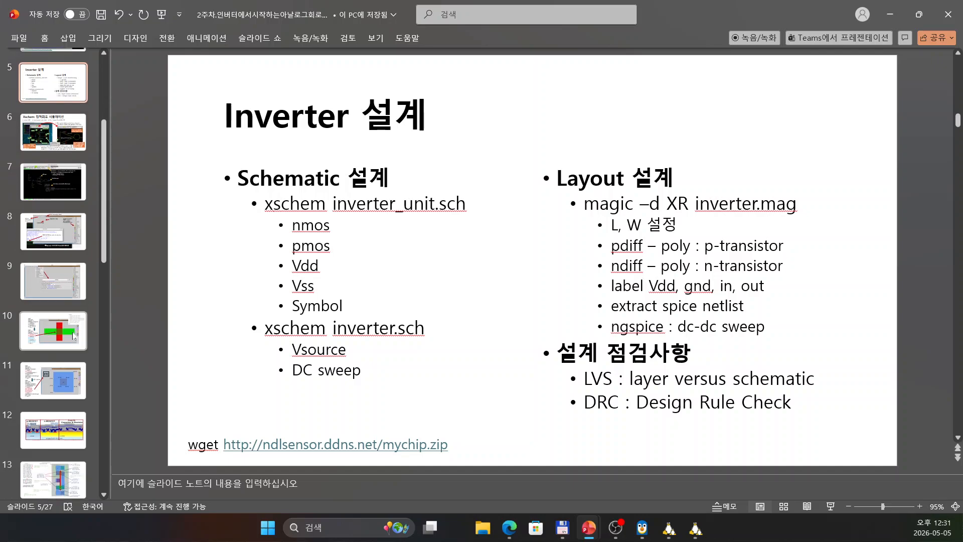
pyautogui.scroll(-5, 74, 325)
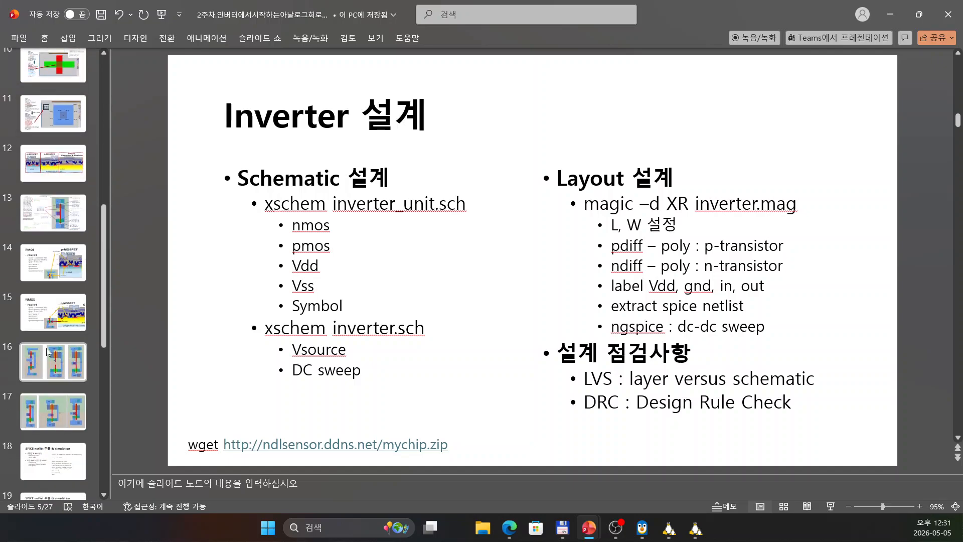
pyautogui.click(45, 354)
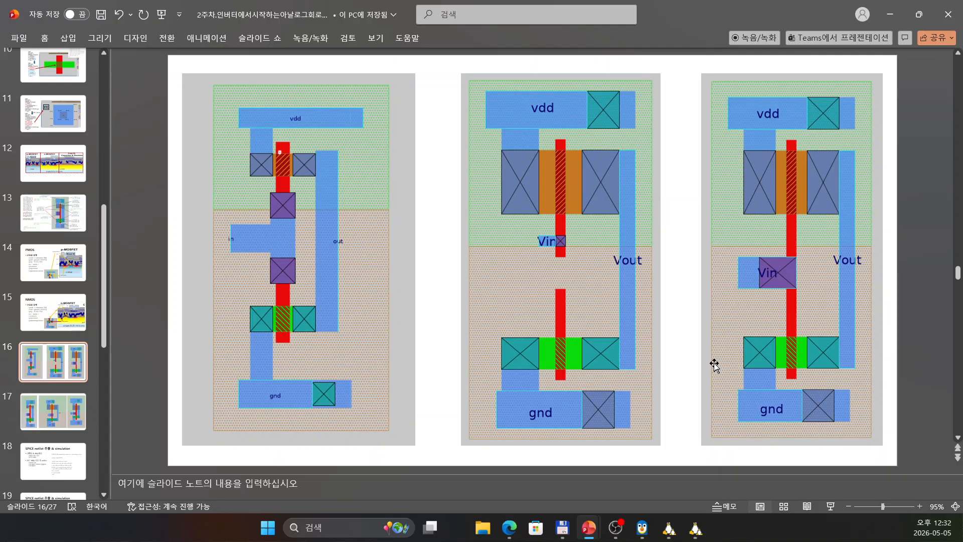
pyautogui.scroll(-1, 715, 367)
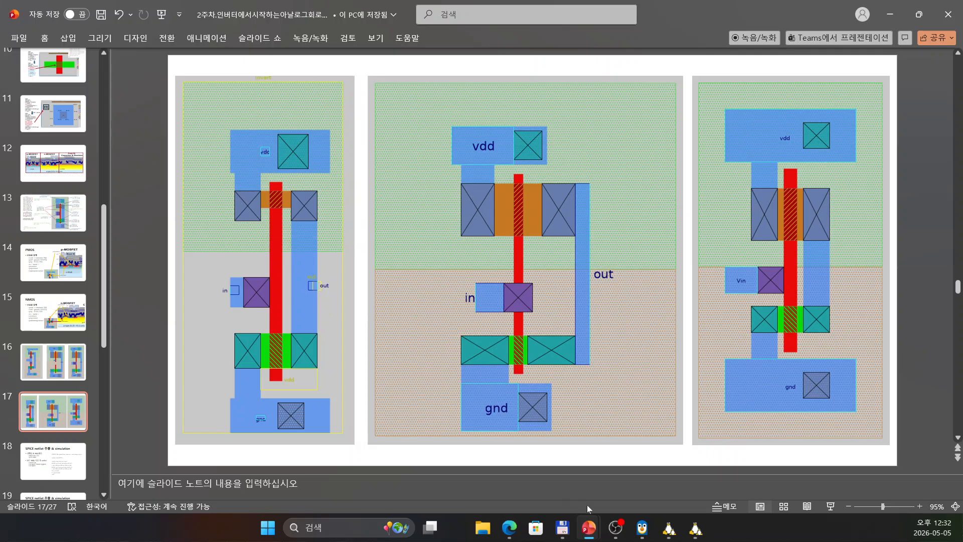
pyautogui.moveTo(695, 529)
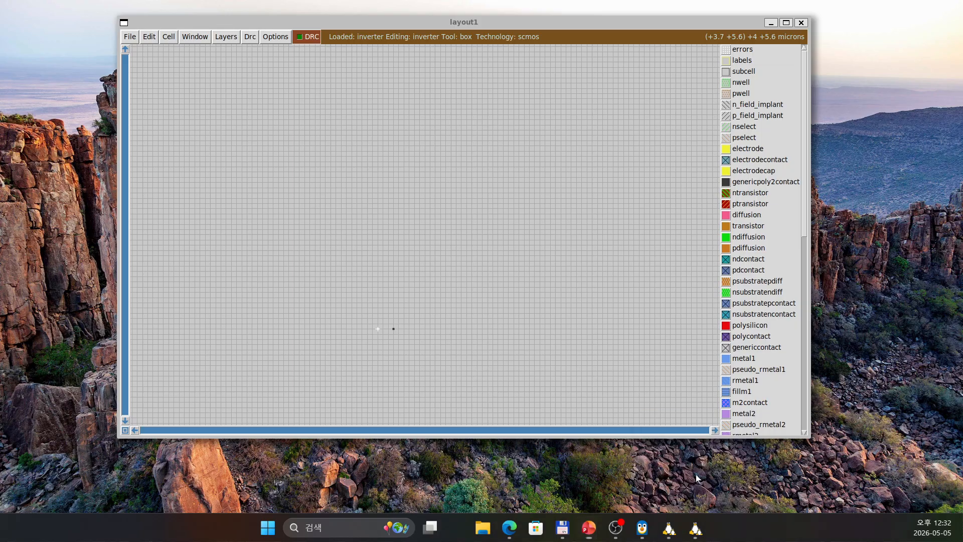
# Step: Size the box to 10 by 10 µm from the origin and fill it with pwell
pyautogui.click(696, 474)
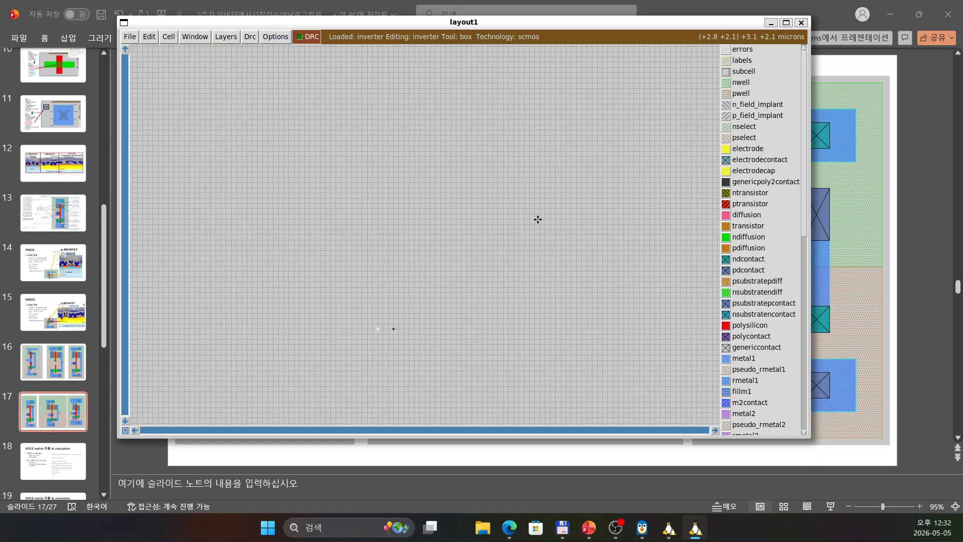
pyautogui.hotkey('shift', 'z')
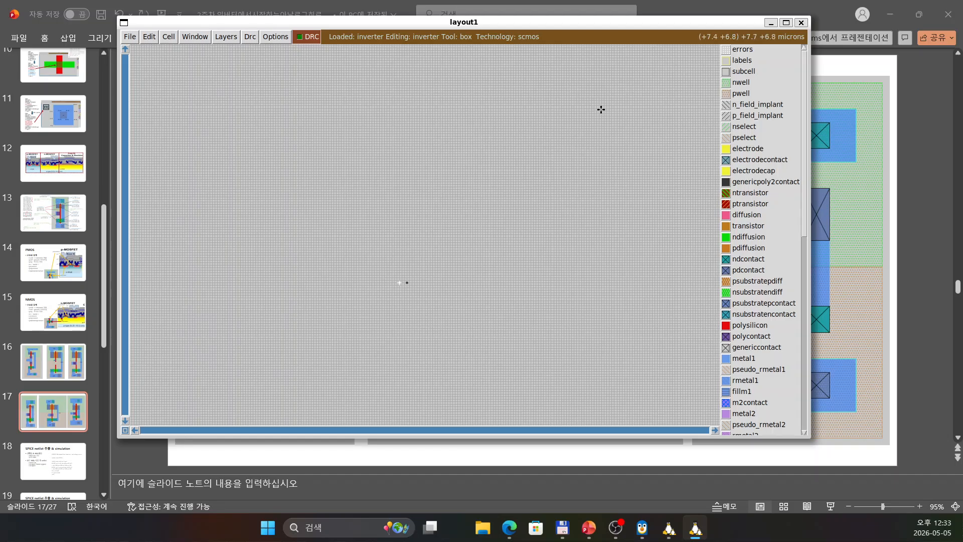
pyautogui.scroll(2, 624, 83)
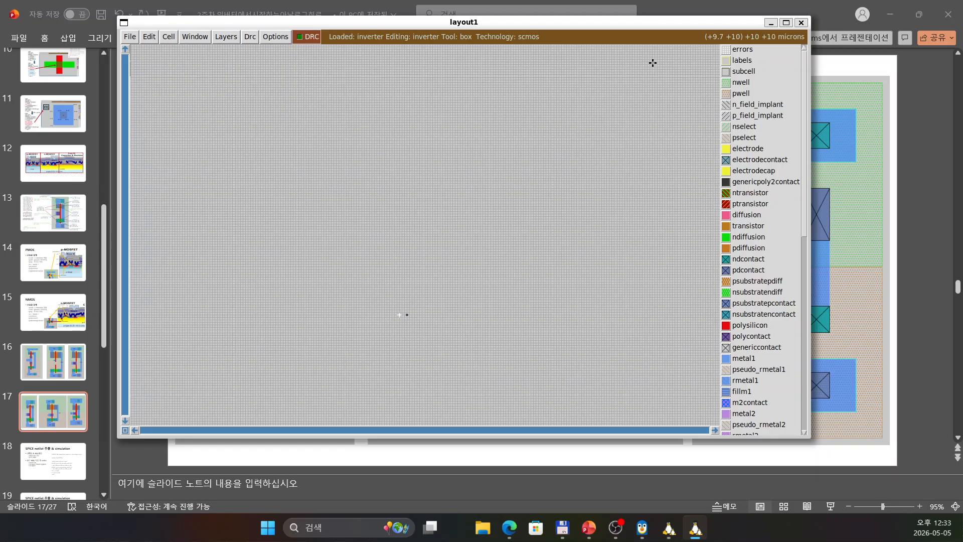
pyautogui.rightClick(653, 62)
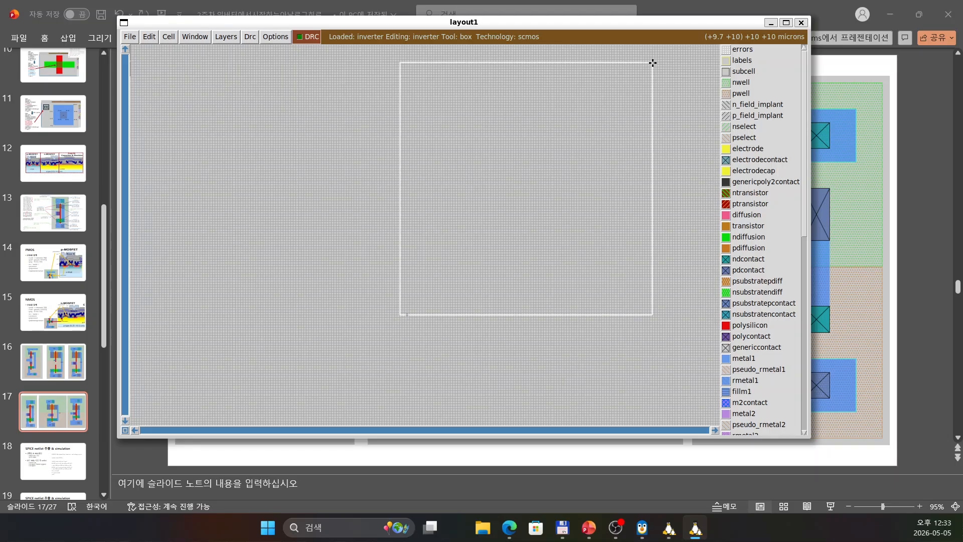
pyautogui.scroll(4, 673, 210)
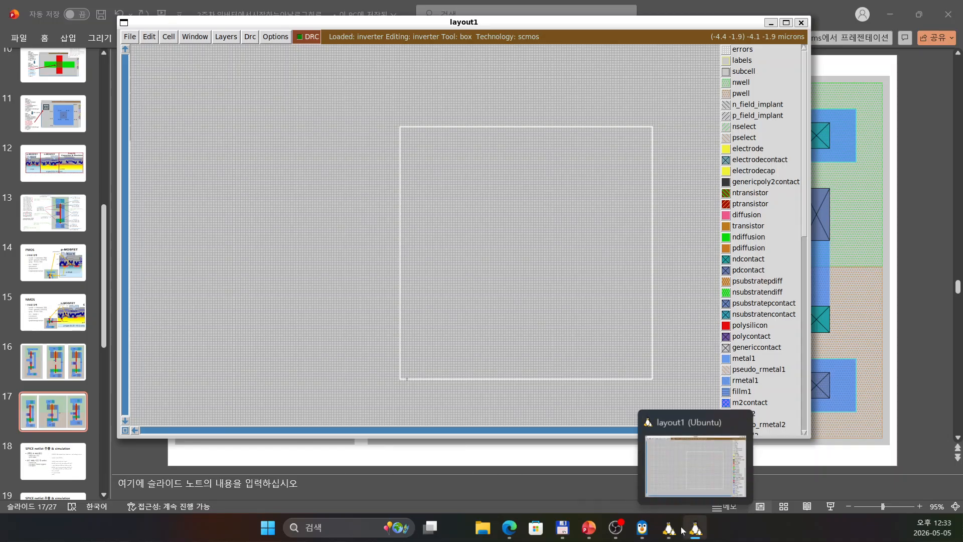
pyautogui.moveTo(669, 527)
pyautogui.moveTo(664, 484)
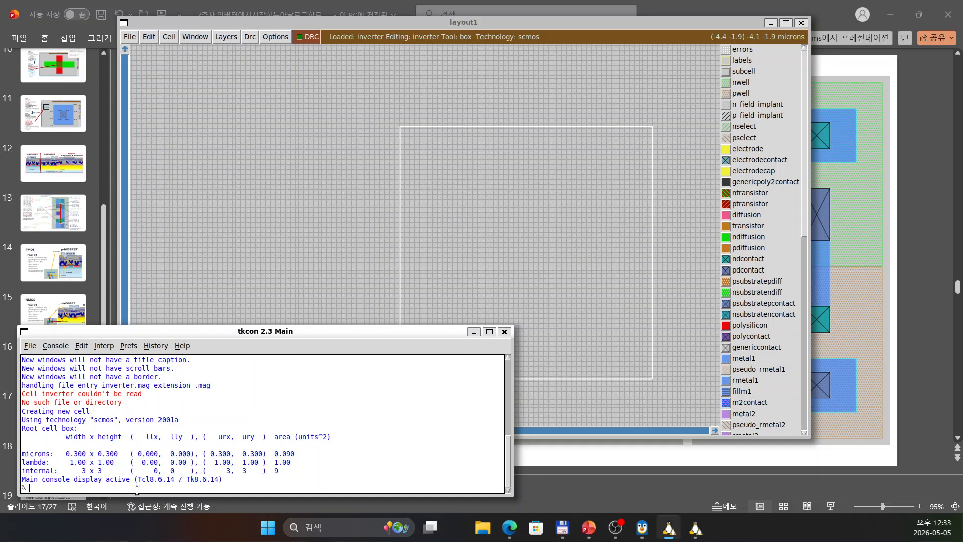
pyautogui.write('paint pwell')
pyautogui.press('Return')
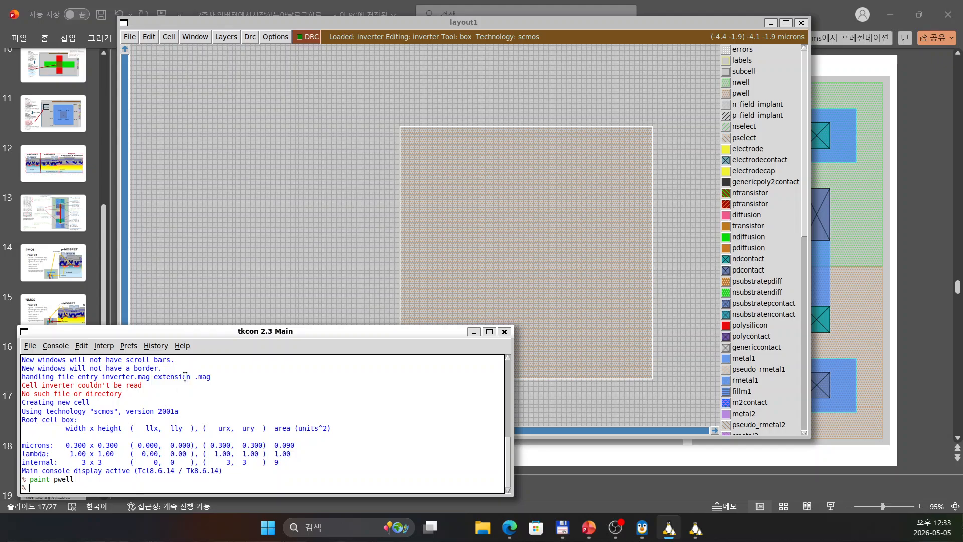
# Step: Place the 10 by 10 µm box directly above the pwell, with their edges aligned, and paint it with nwell
pyautogui.click(385, 192)
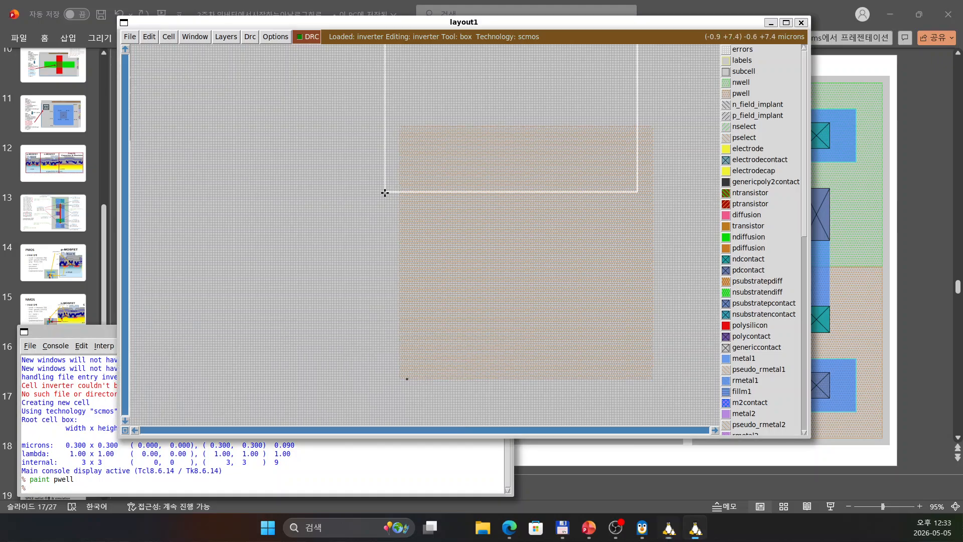
pyautogui.scroll(2, 625, 247)
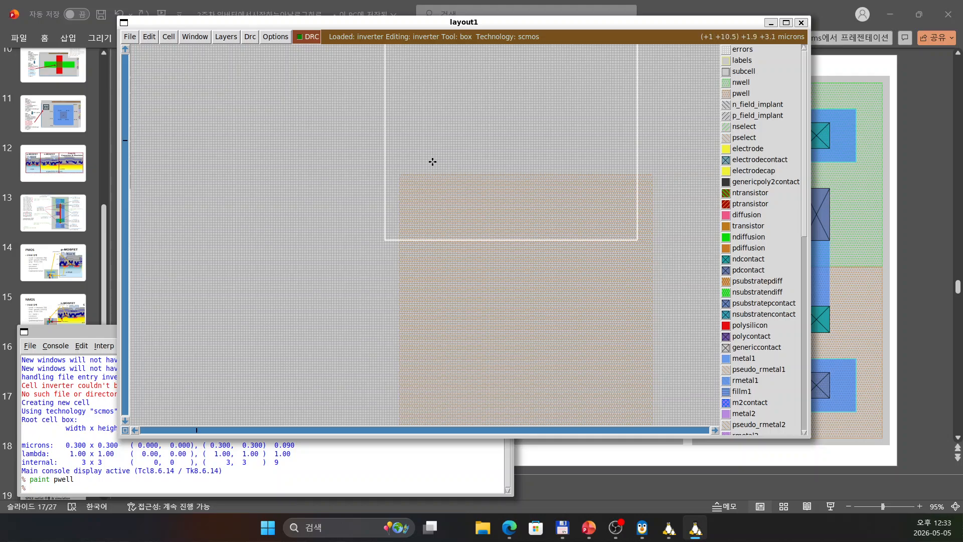
pyautogui.scroll(3, 458, 194)
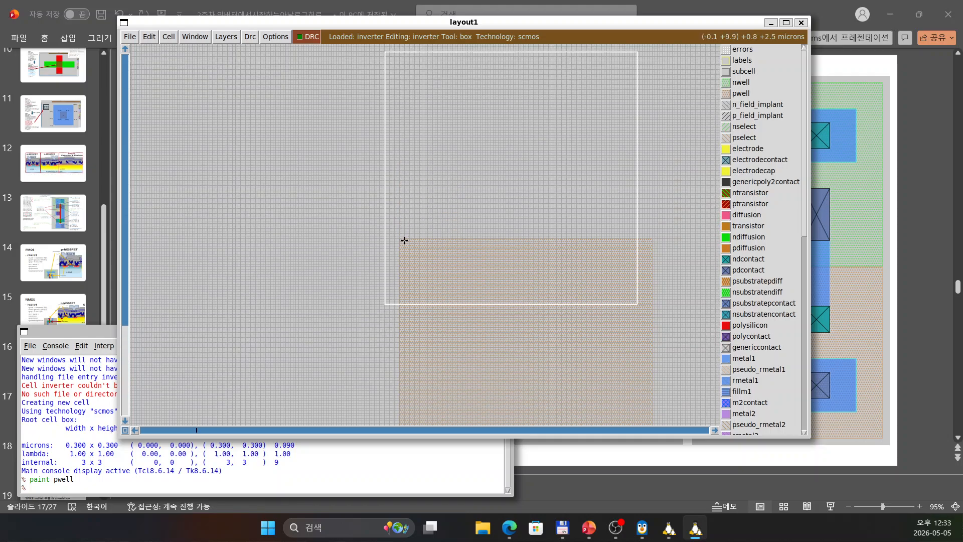
pyautogui.scroll(1, 489, 272)
pyautogui.scroll(1, 489, 272)
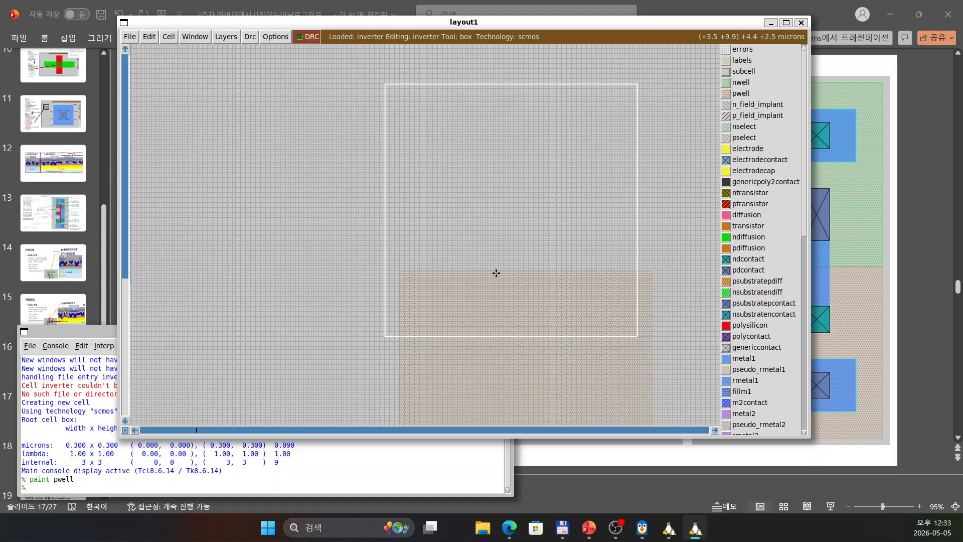
pyautogui.press('z')
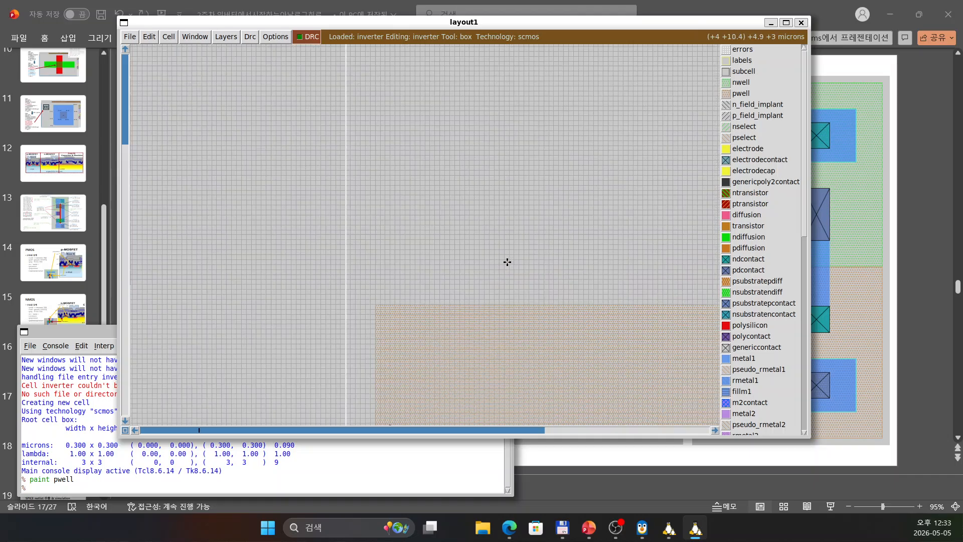
pyautogui.click(376, 304)
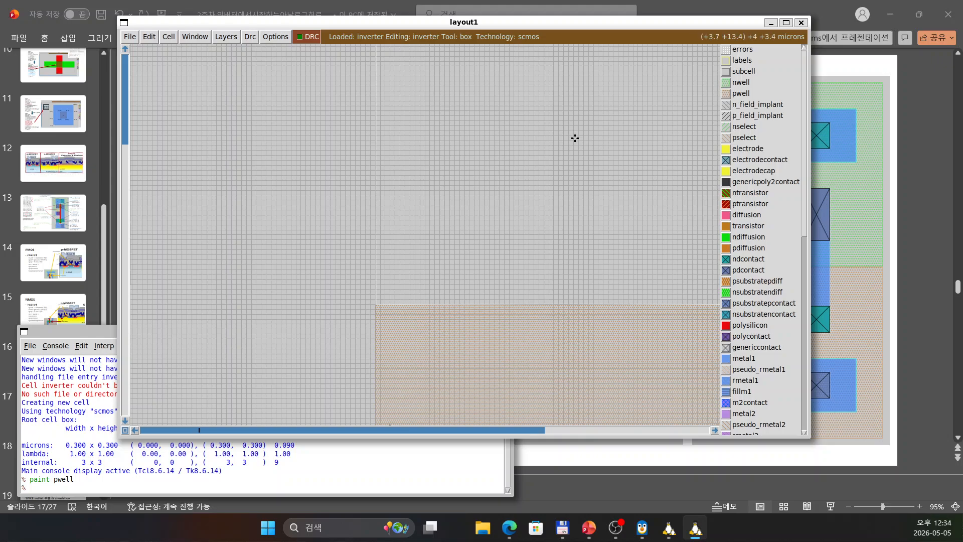
pyautogui.press('v')
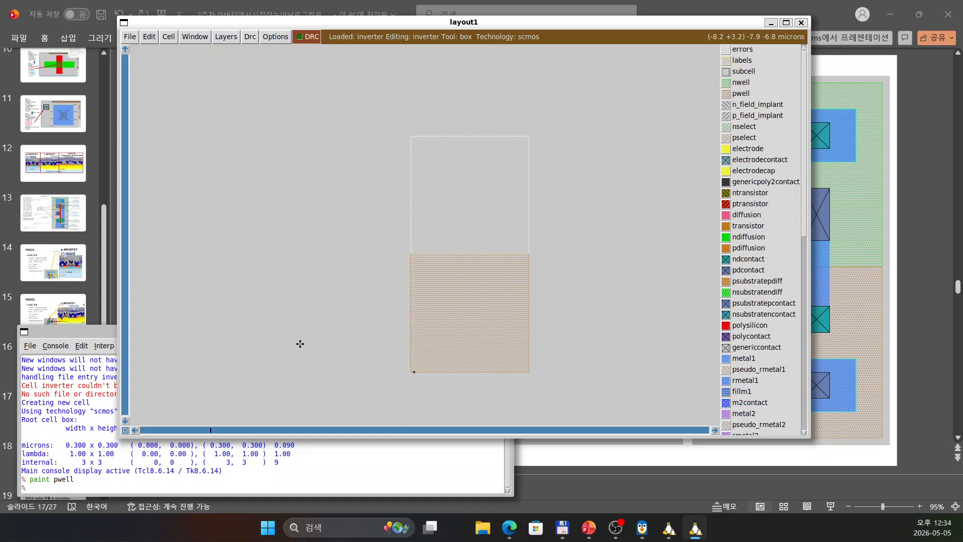
pyautogui.click(49, 487)
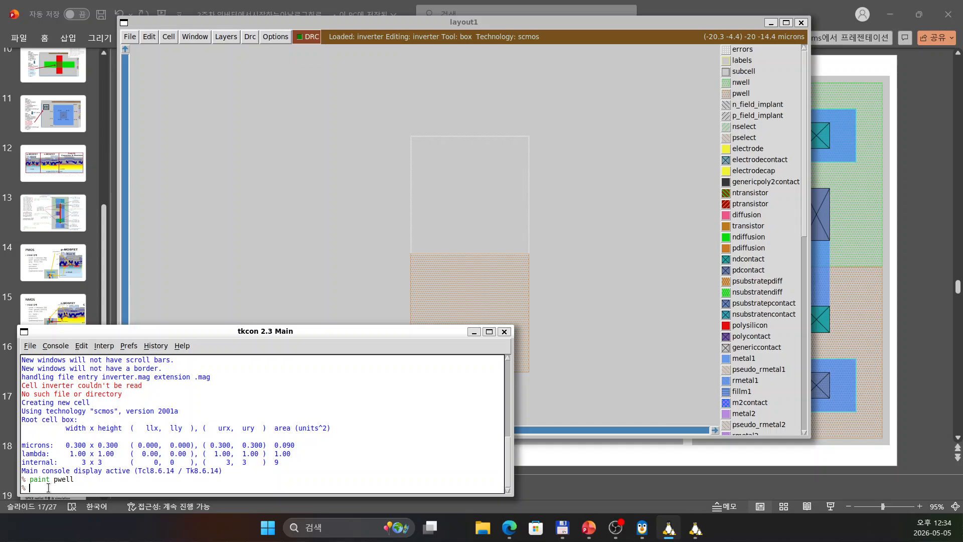
pyautogui.write('paint nwell')
pyautogui.press('Return')
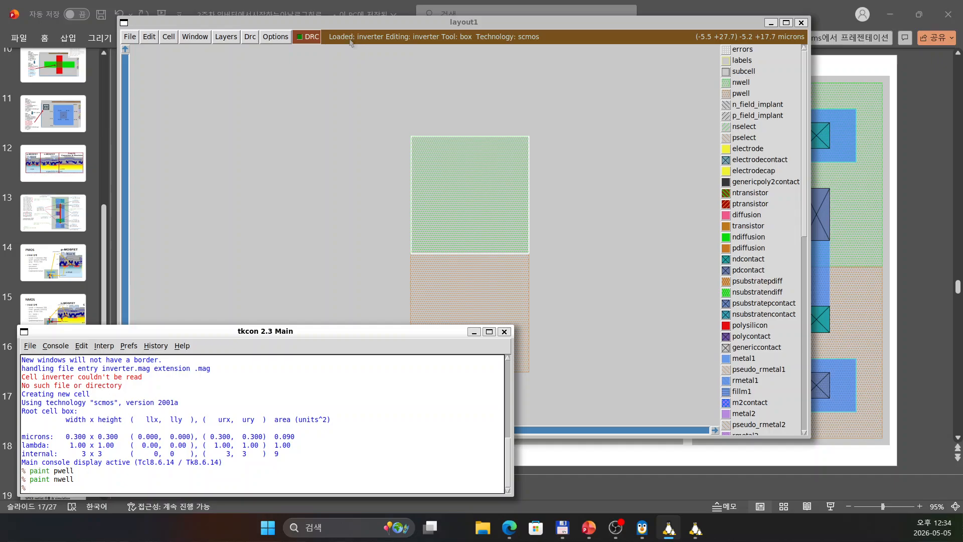
# Step: Move the layout window aside so the reference inverter layout on slide 17 stays visible beside it
pyautogui.click(353, 22)
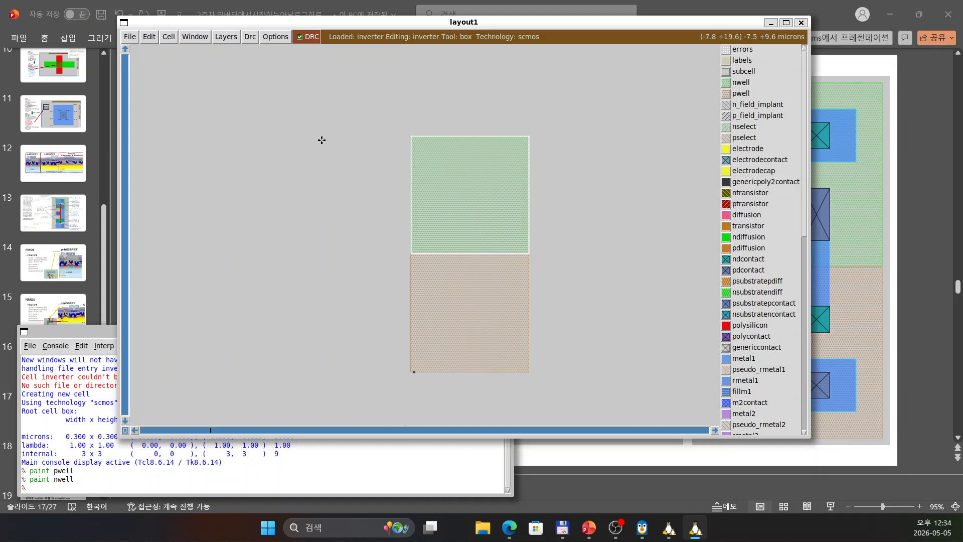
pyautogui.moveTo(391, 25); pyautogui.dragTo(225, 87)
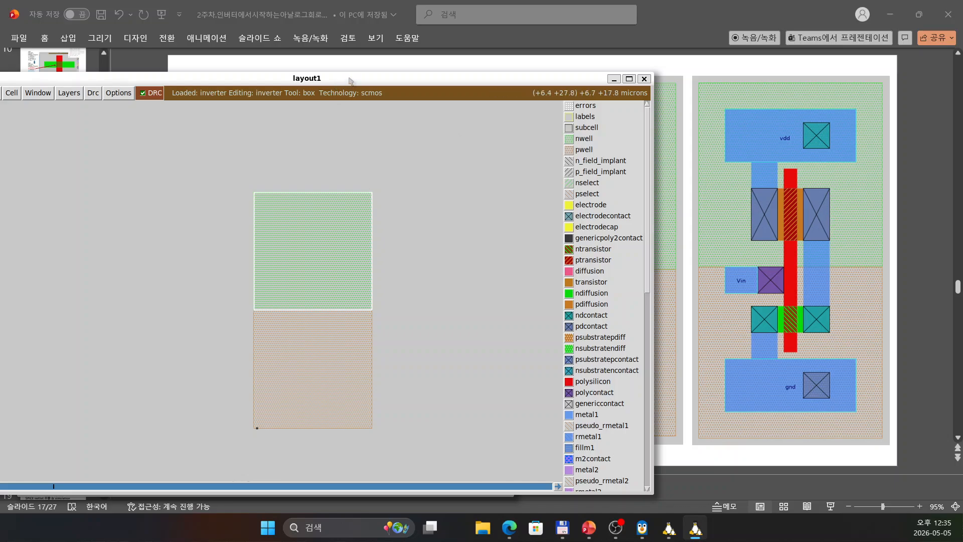
pyautogui.moveTo(350, 80); pyautogui.dragTo(372, 60)
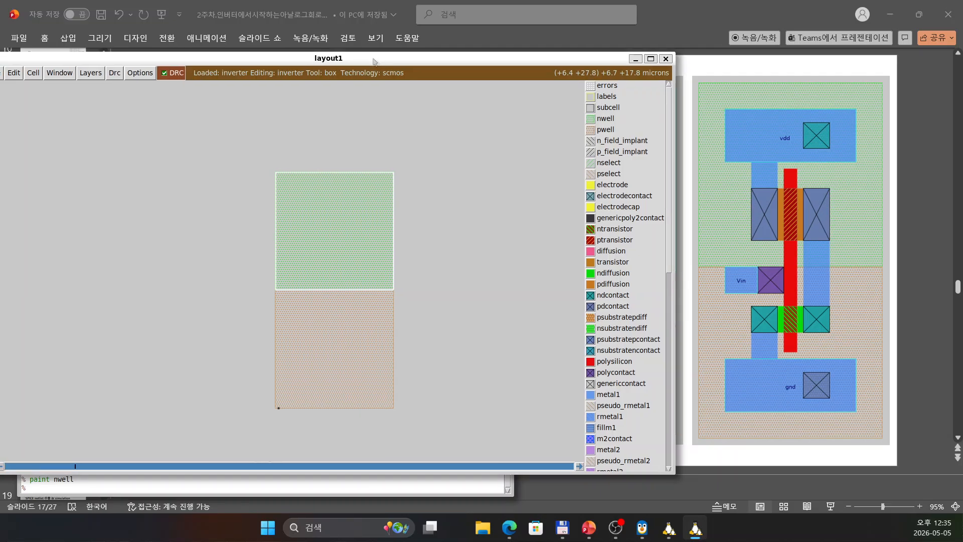
# Step: Draw a box about 6 µm wide and 1 µm high inside the pwell and paint it with ndiff
pyautogui.scroll(-2, 451, 279)
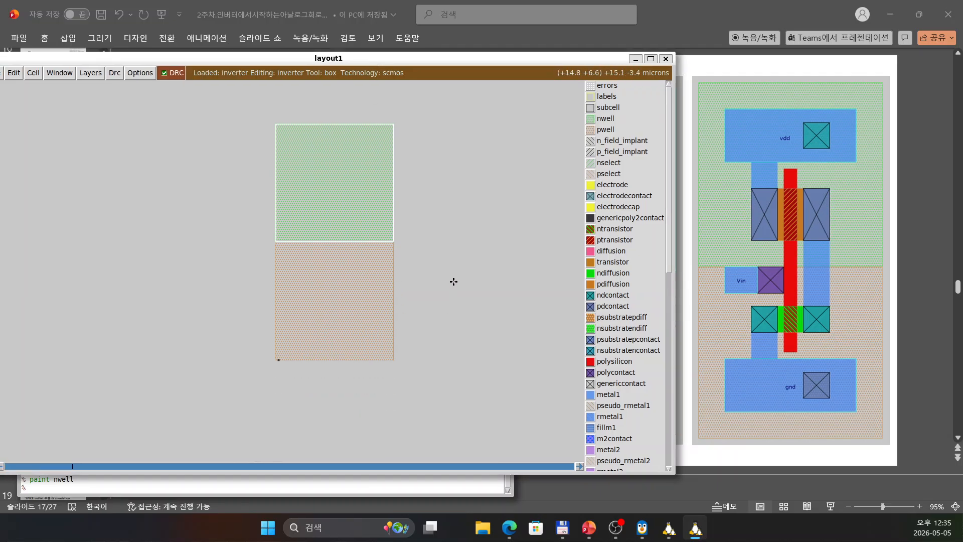
pyautogui.press('z')
pyautogui.press('g')
pyautogui.press('z')
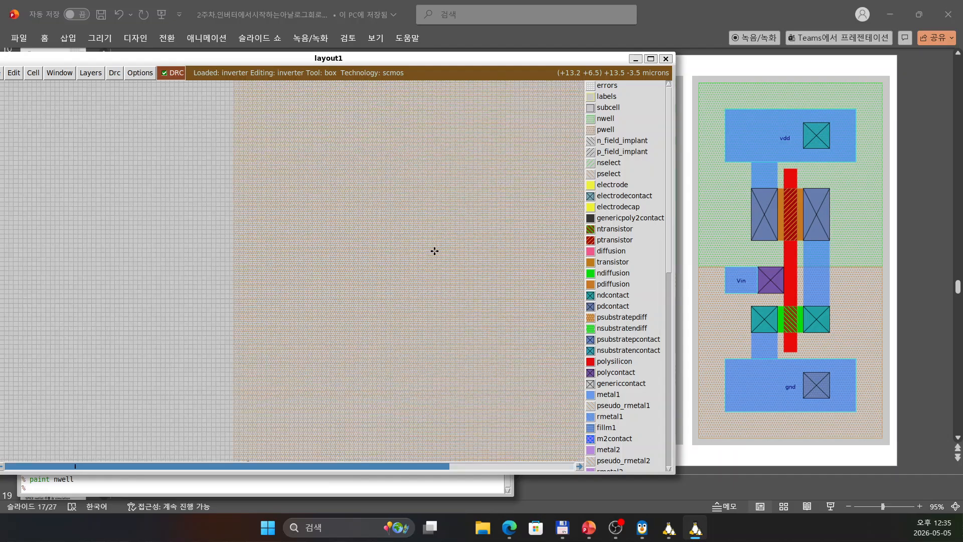
pyautogui.hotkey('shift', 'z')
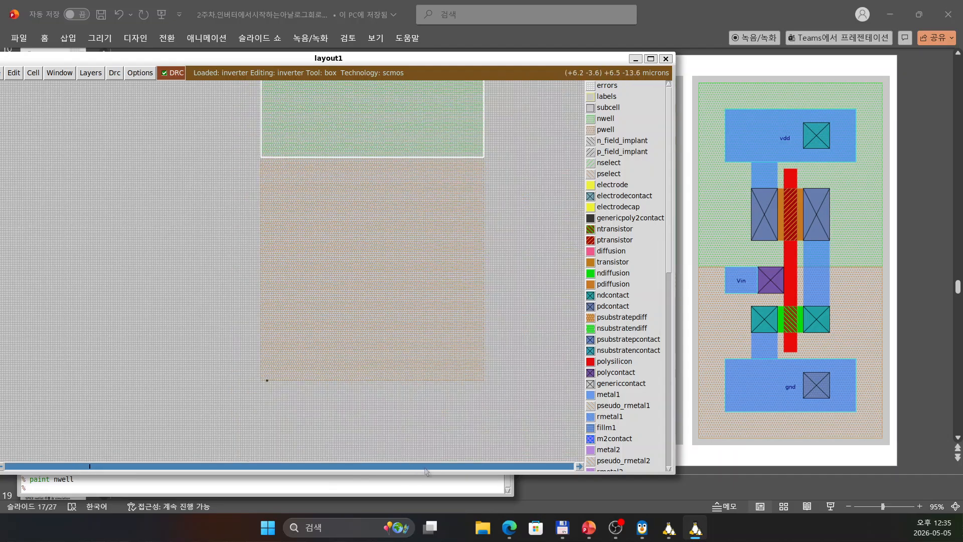
pyautogui.moveTo(480, 470); pyautogui.dragTo(493, 470)
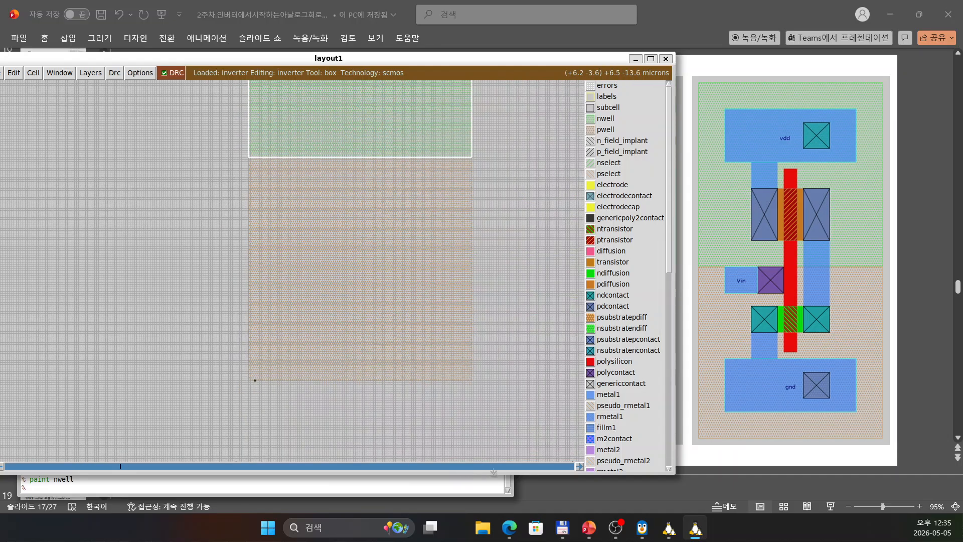
pyautogui.click(301, 239)
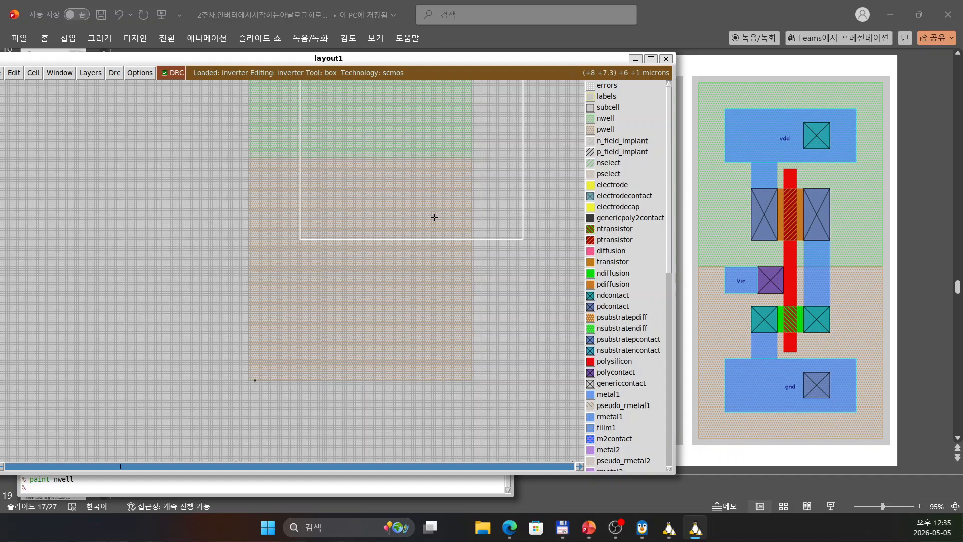
pyautogui.rightClick(434, 217)
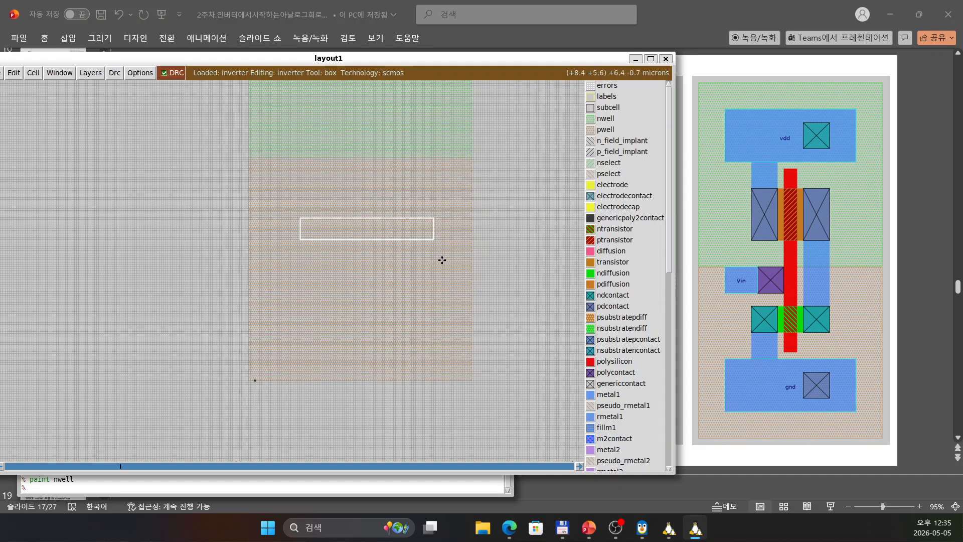
pyautogui.click(81, 484)
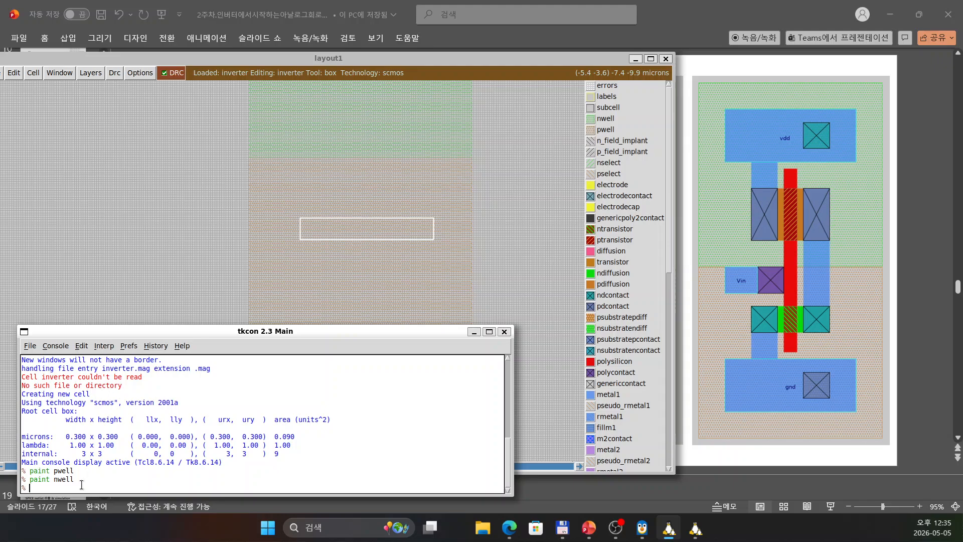
pyautogui.write('paint ndiff')
pyautogui.press('Return')
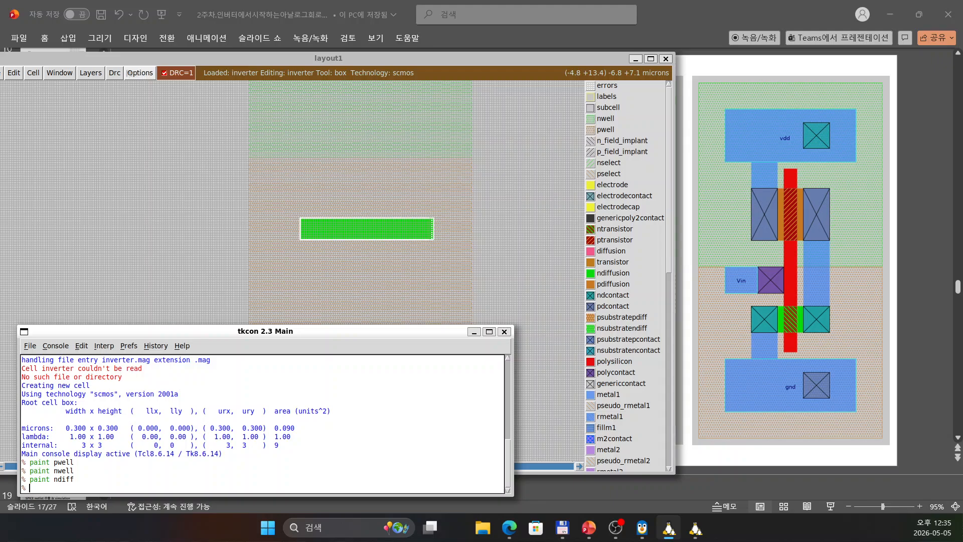
# Step: Find the next DRC error in the layout and read its rule description in the console
pyautogui.click(115, 73)
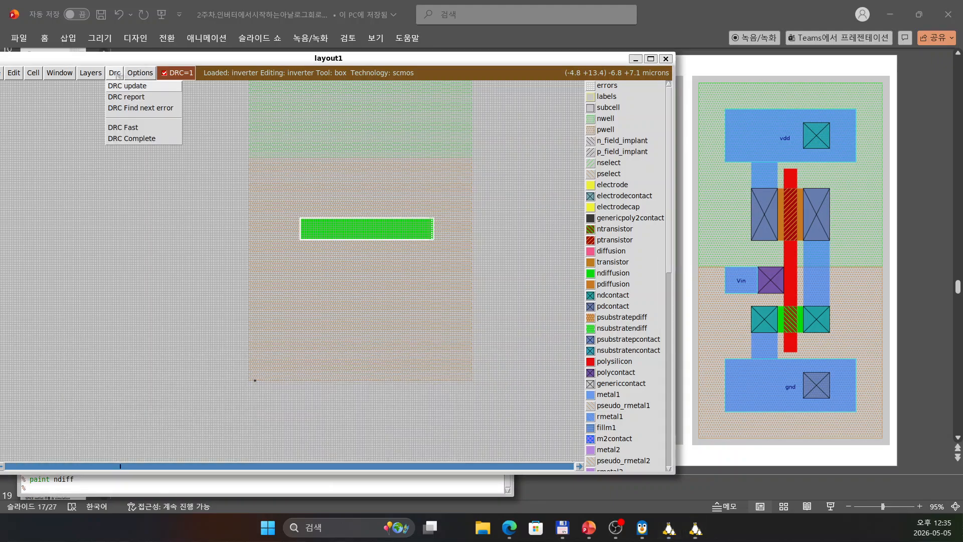
pyautogui.click(127, 109)
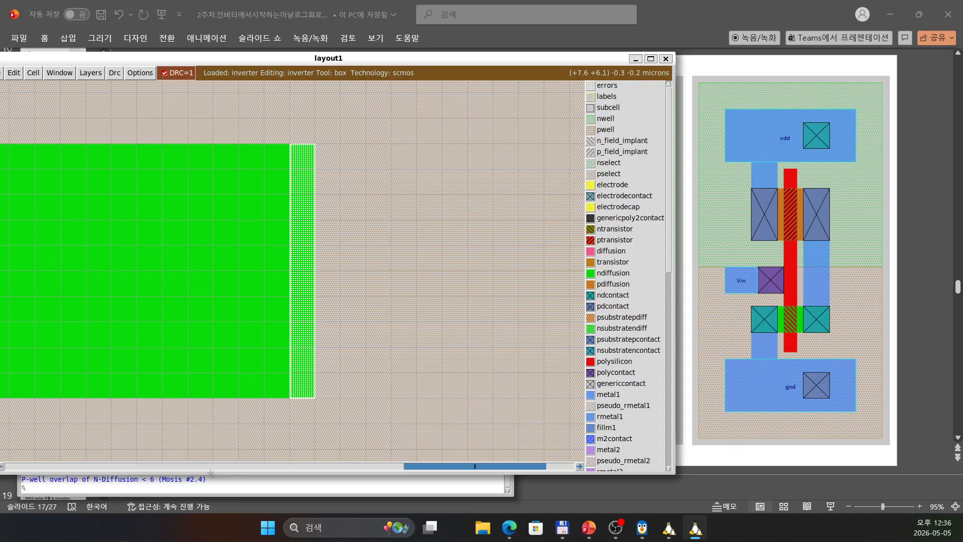
pyautogui.click(197, 490)
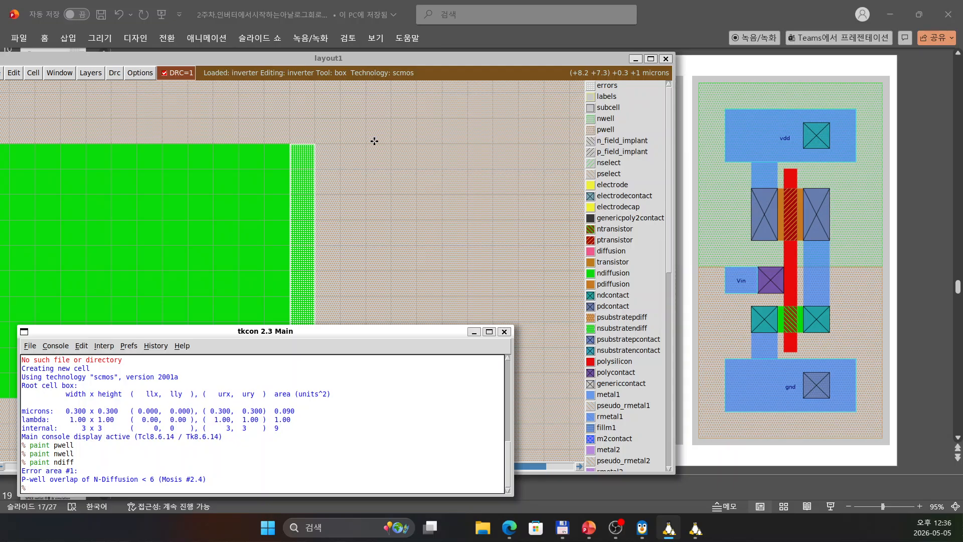
pyautogui.hotkey('shift', 'z')
pyautogui.hotkey('shift', 'z')
pyautogui.hotkey('shift', 'z')
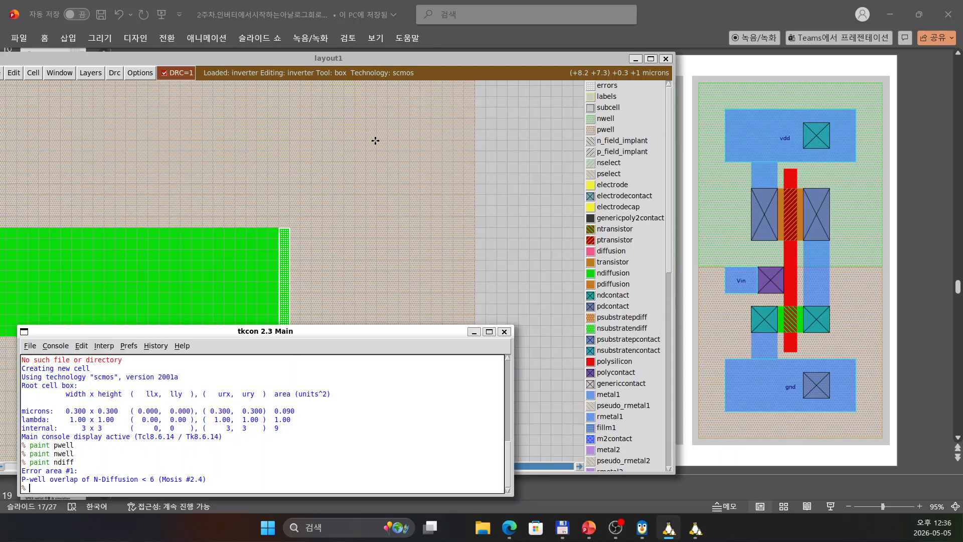
# Step: Move the layout window so it is fully in view, and undo the ndiffusion painted in the pwell
pyautogui.moveTo(335, 54); pyautogui.dragTo(431, 43)
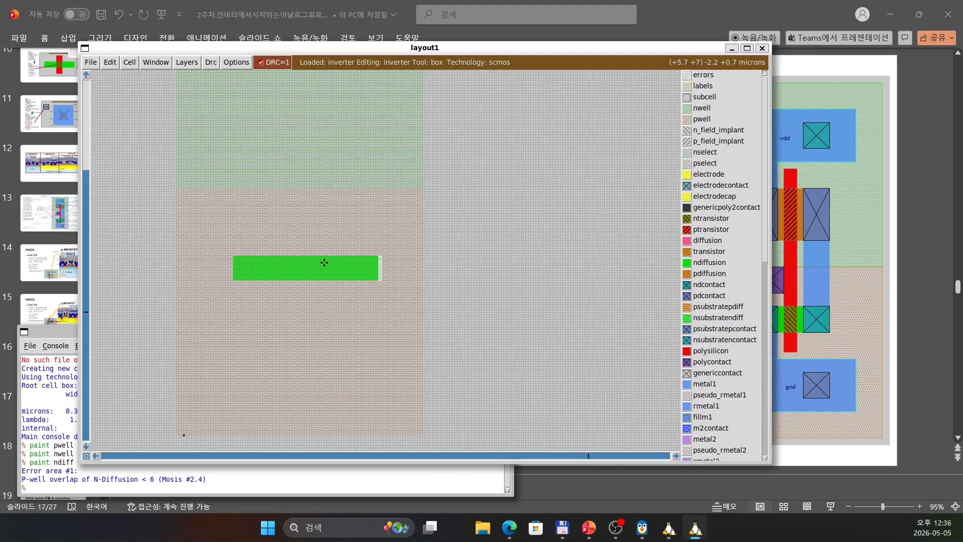
pyautogui.press('u')
pyautogui.middleClick(459, 252)
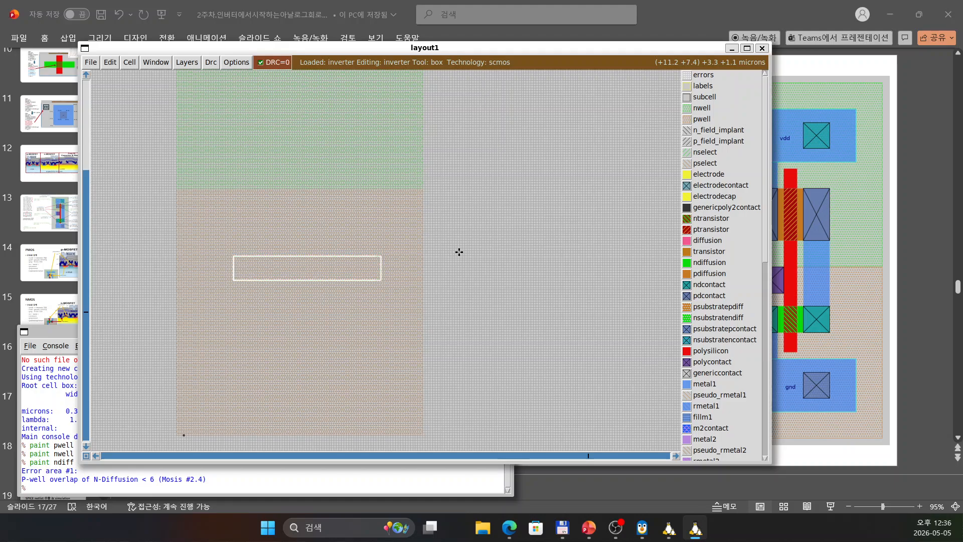
# Step: Draw a box about 5 µm wide and 2 µm high inside the pwell, paint it with ndiff, and run a DRC report
pyautogui.click(235, 282)
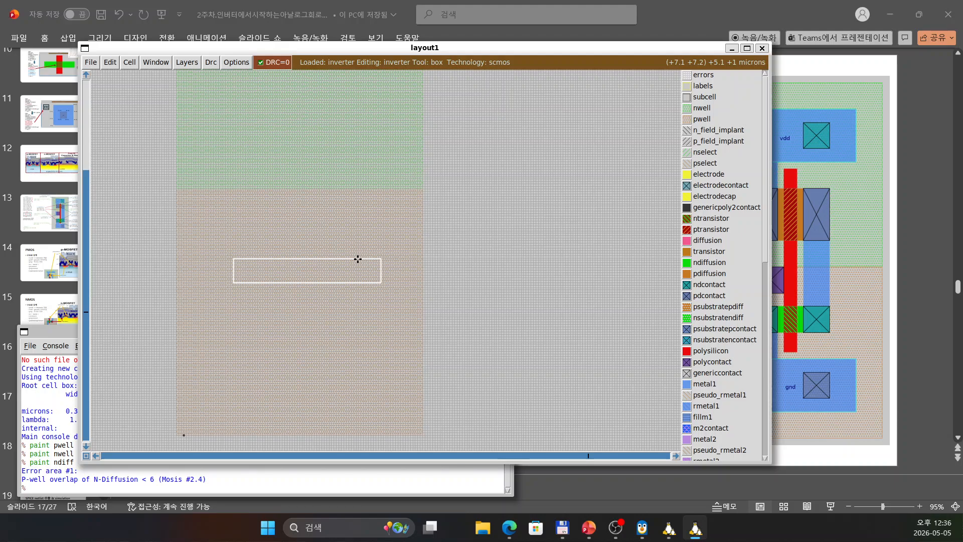
pyautogui.rightClick(356, 234)
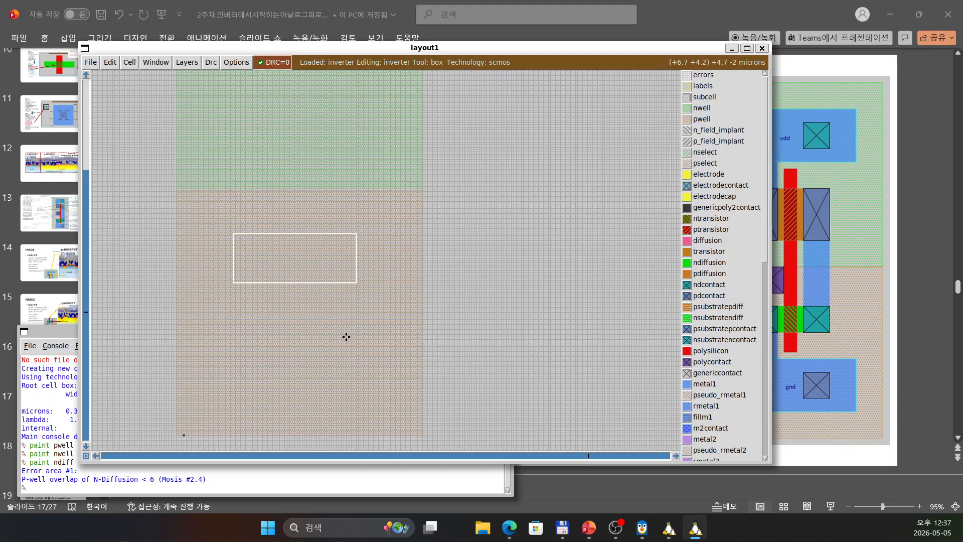
pyautogui.click(49, 488)
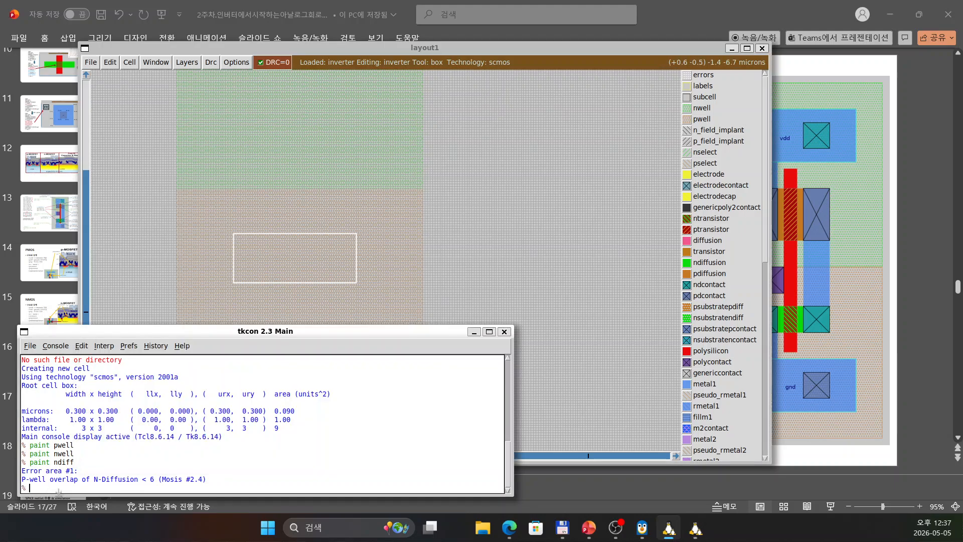
pyautogui.write('paint ndiff')
pyautogui.press('Return')
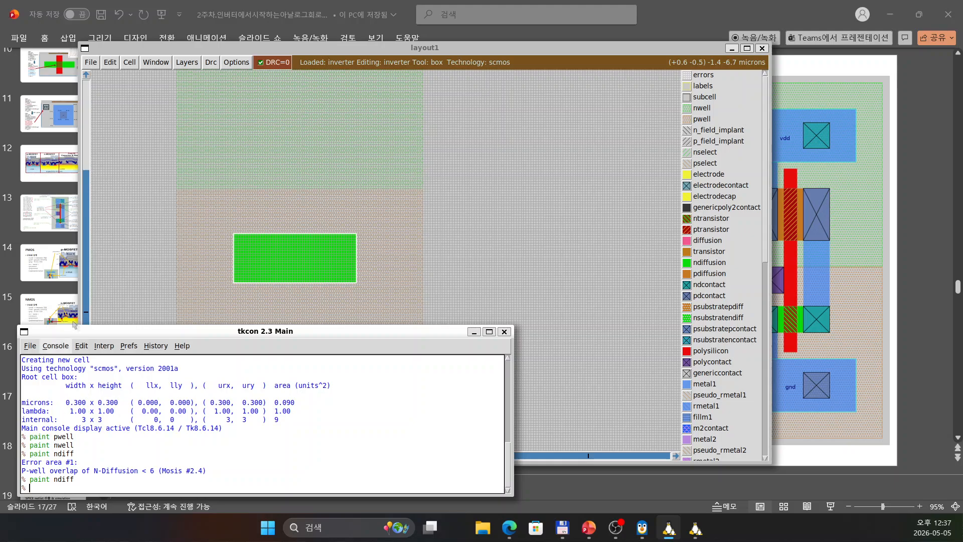
pyautogui.click(214, 63)
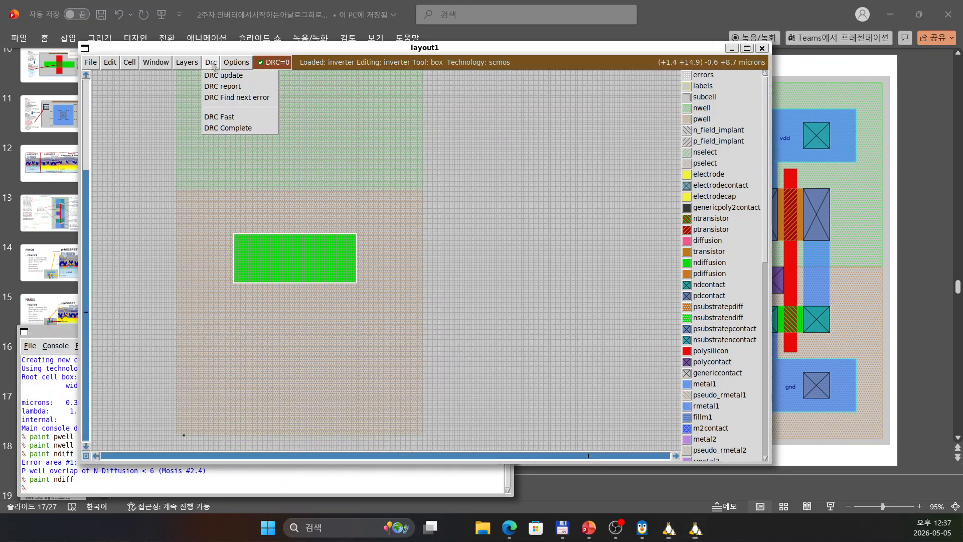
pyautogui.click(221, 83)
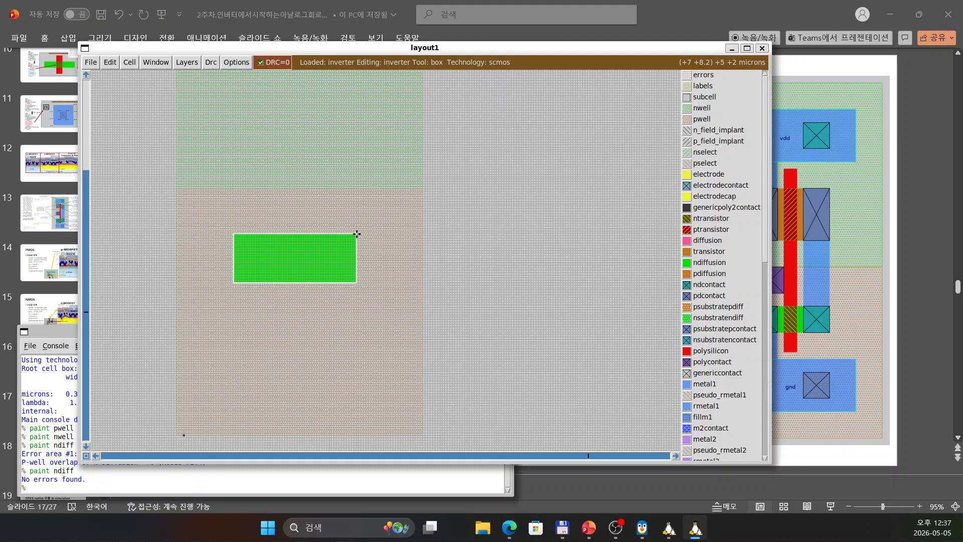
# Step: Draw a box about 5 µm wide and 3 µm high in the nwell, aligned above the ndiffusion, and paint it with pdiff
pyautogui.scroll(1, 239, 212)
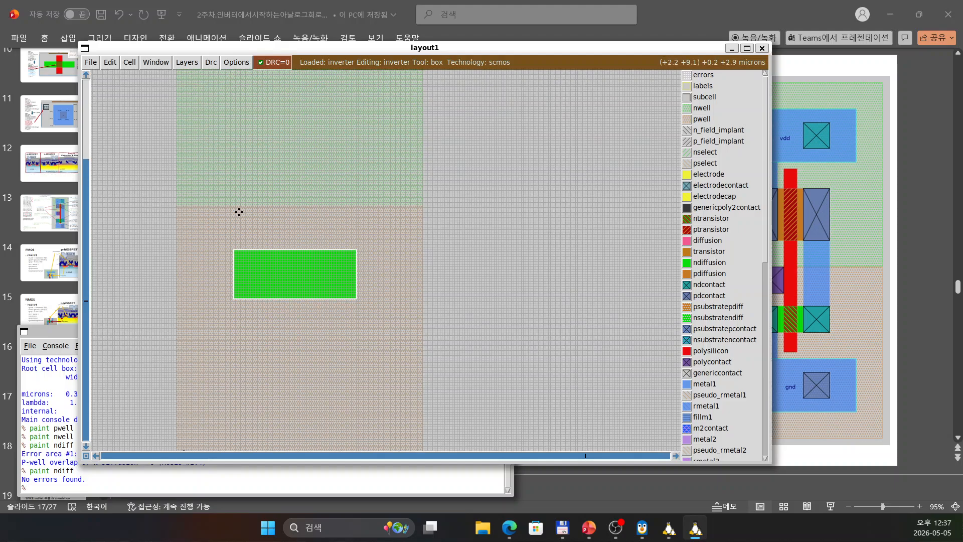
pyautogui.scroll(3, 239, 212)
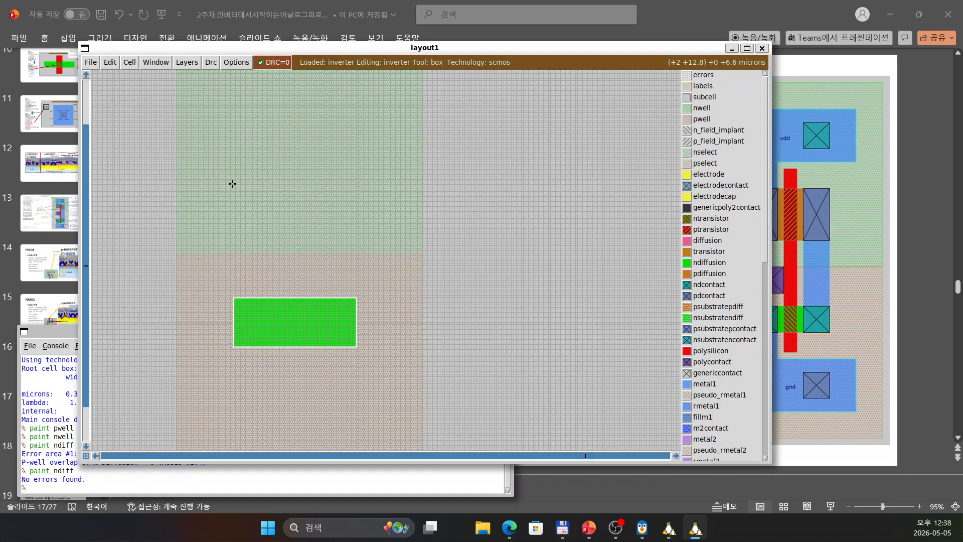
pyautogui.click(232, 183)
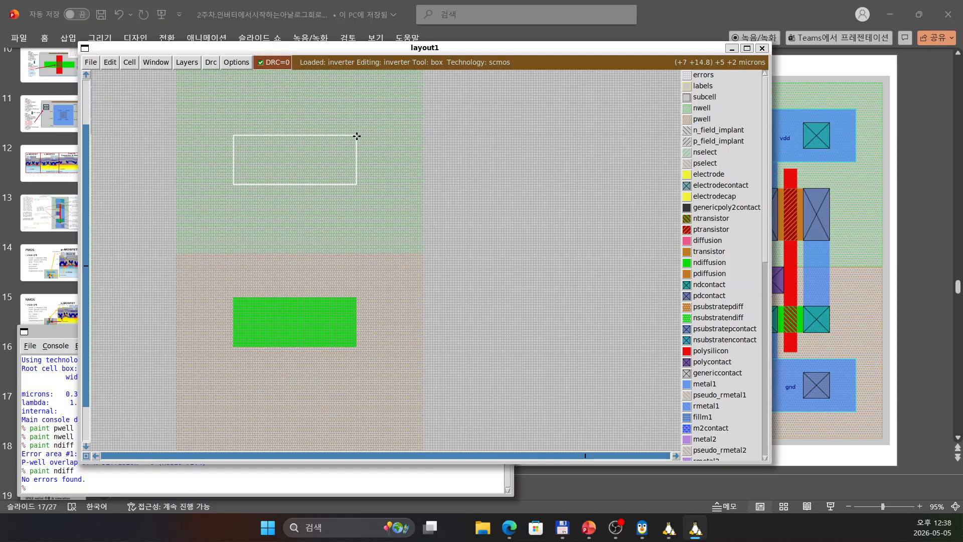
pyautogui.scroll(3, 357, 136)
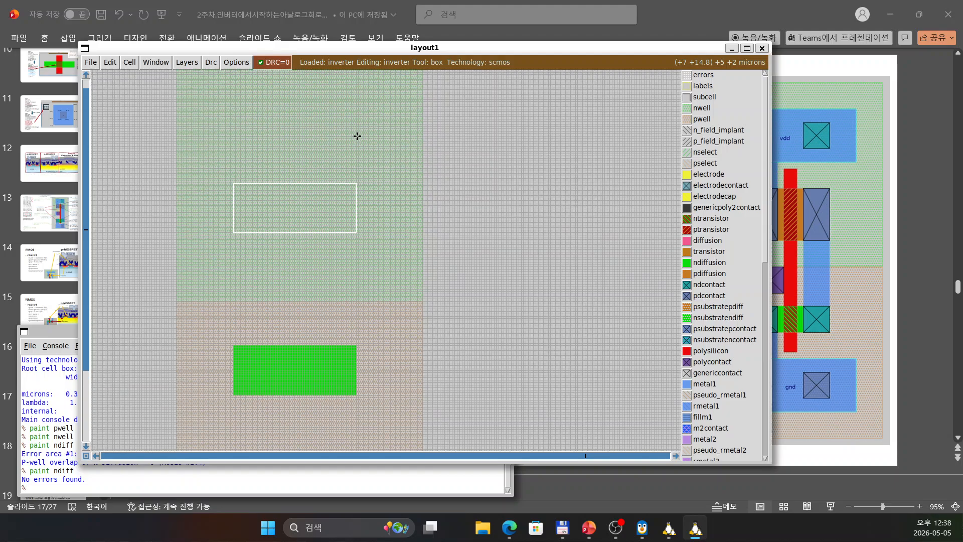
pyautogui.scroll(1, 356, 136)
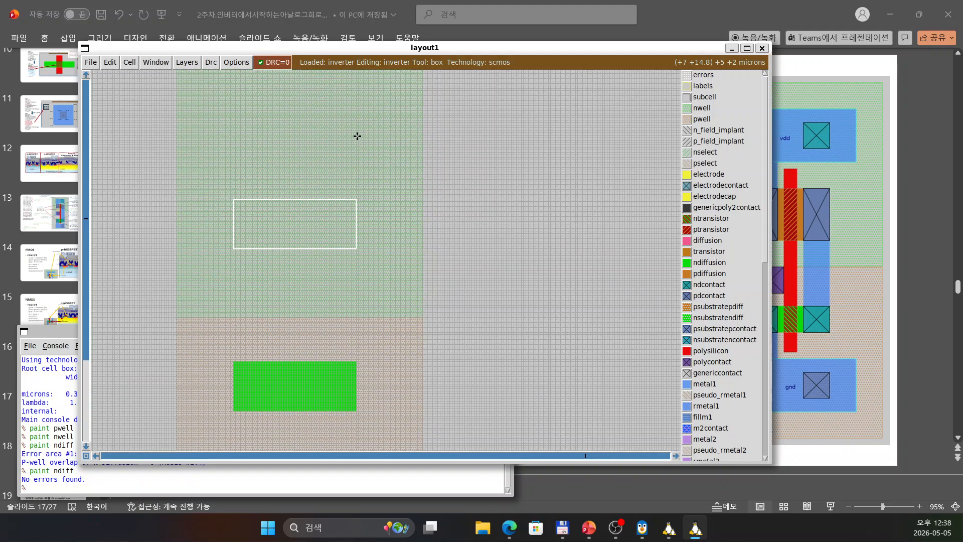
pyautogui.rightClick(357, 176)
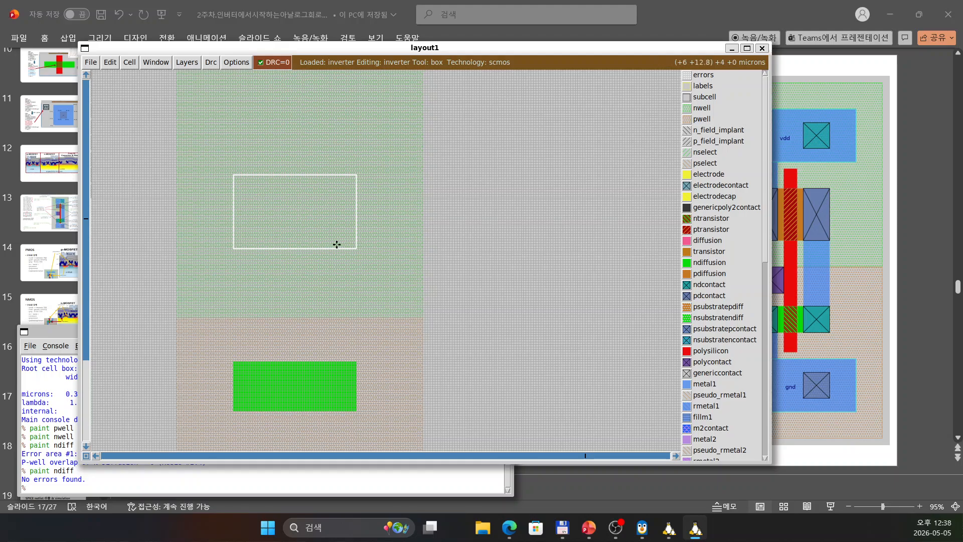
pyautogui.click(31, 487)
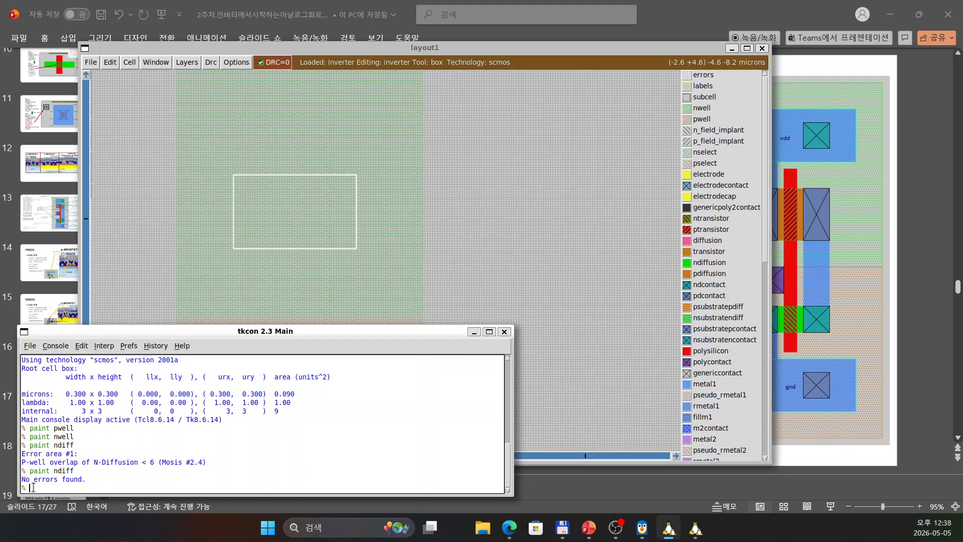
pyautogui.write('paint pdiff')
pyautogui.press('Return')
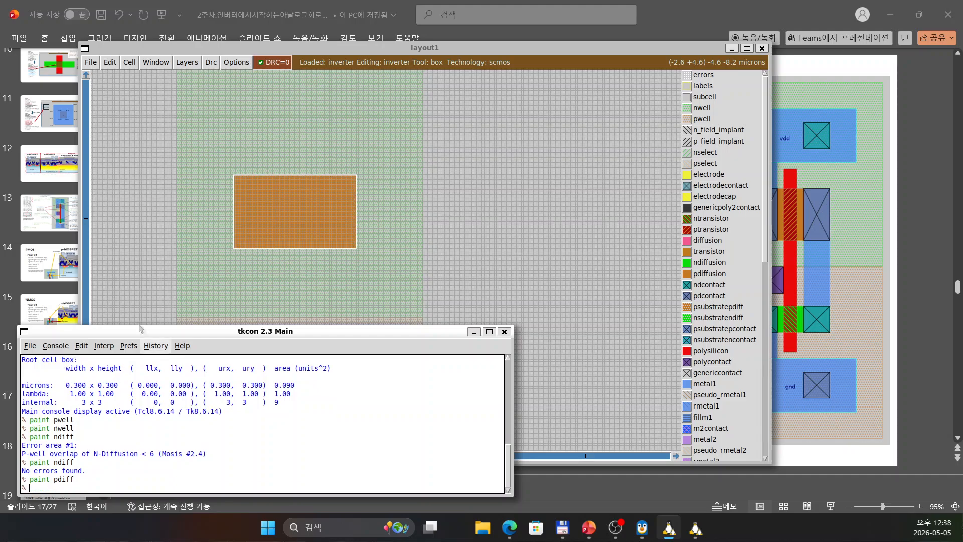
# Step: Draw a vertical box about 0.5 µm wide and 10.6 µm high crossing both diffusions and extending past their outer edges, and paint it with poly
pyautogui.click(485, 180)
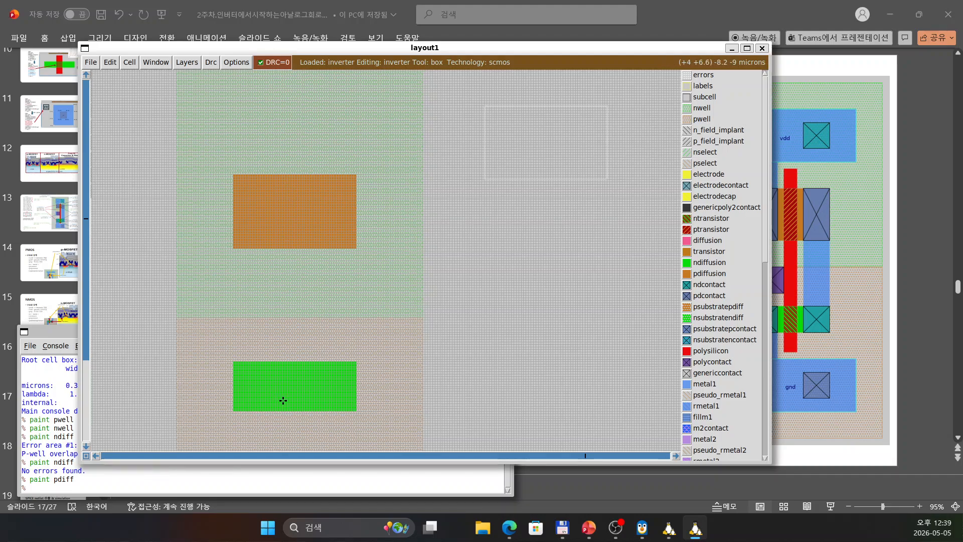
pyautogui.click(233, 411)
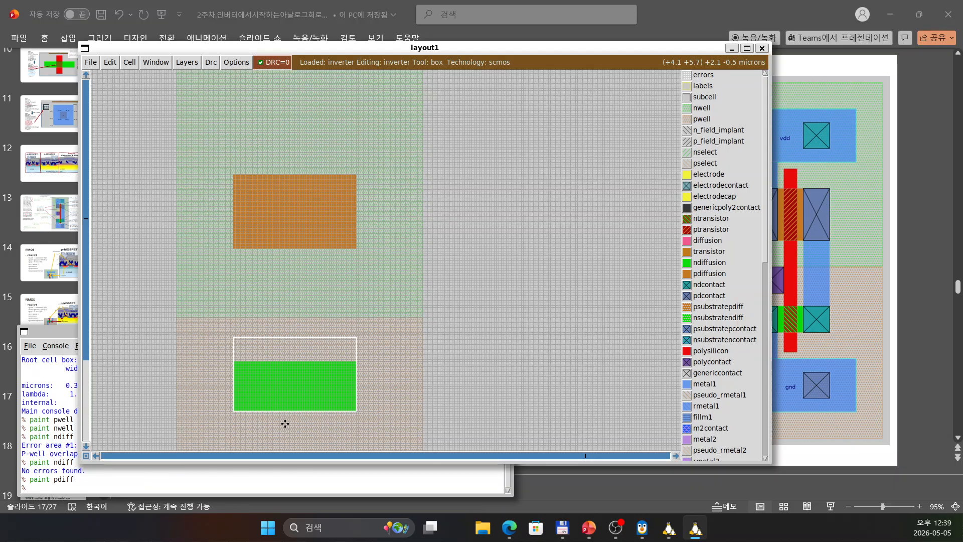
pyautogui.click(285, 424)
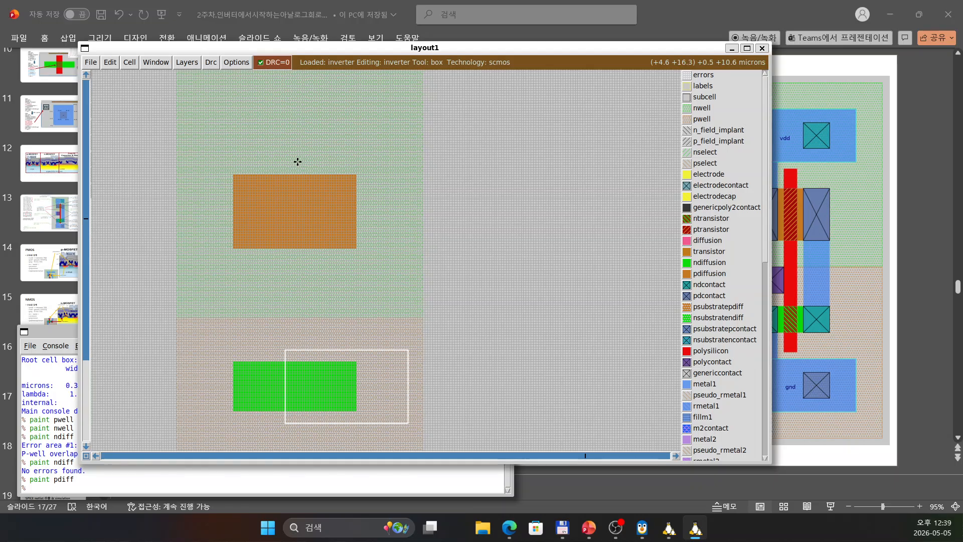
pyautogui.rightClick(298, 162)
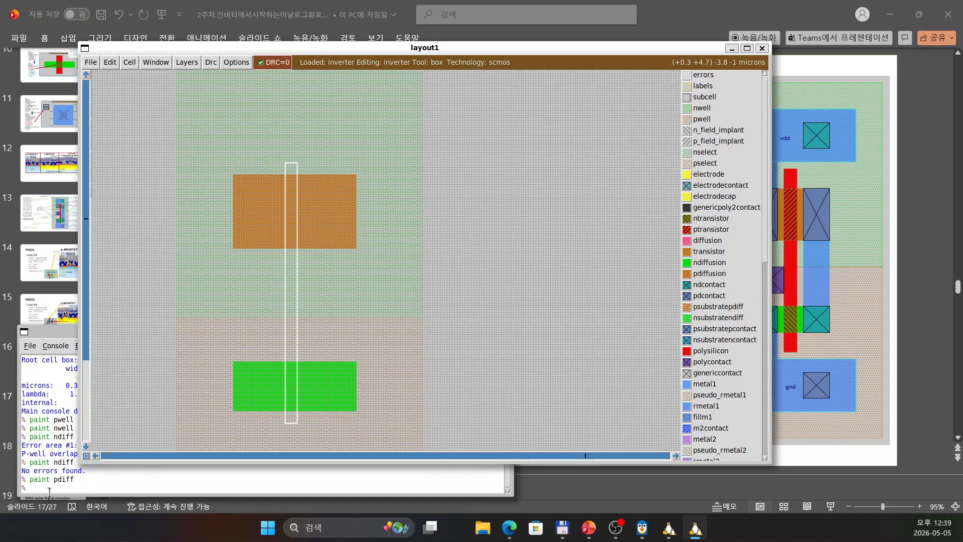
pyautogui.click(42, 475)
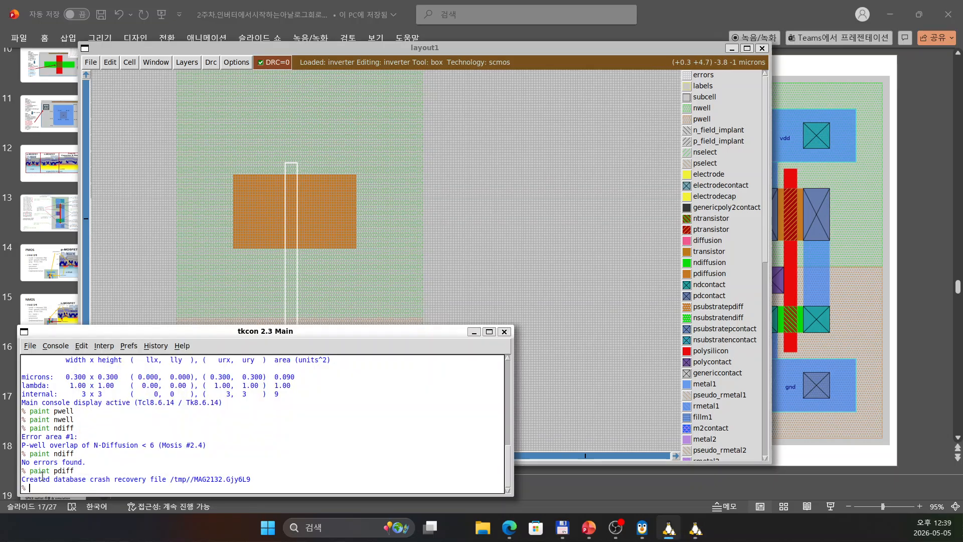
pyautogui.write('paint poly')
pyautogui.press('Return')
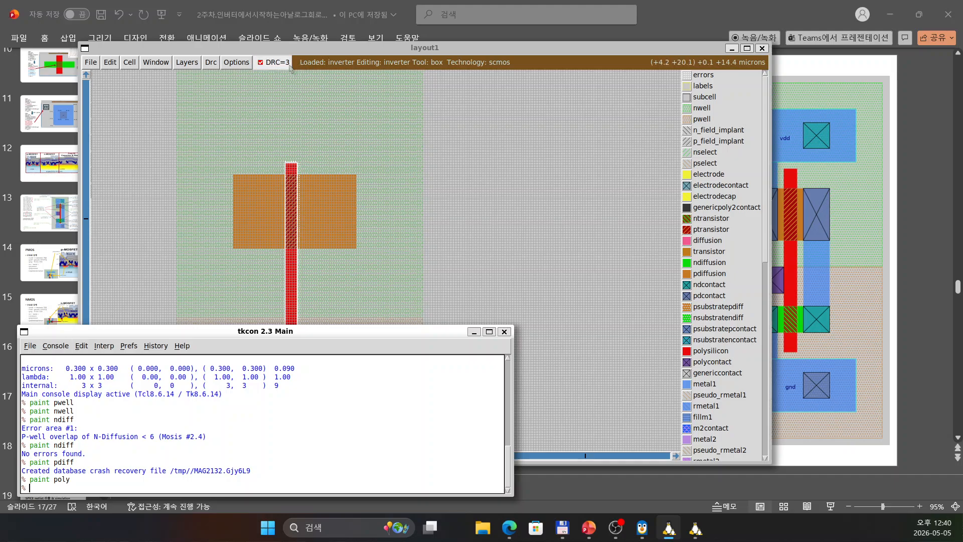
# Step: Find the next DRC error on the polysilicon gate, read its rule description, and inspect both ends of the strip
pyautogui.click(215, 66)
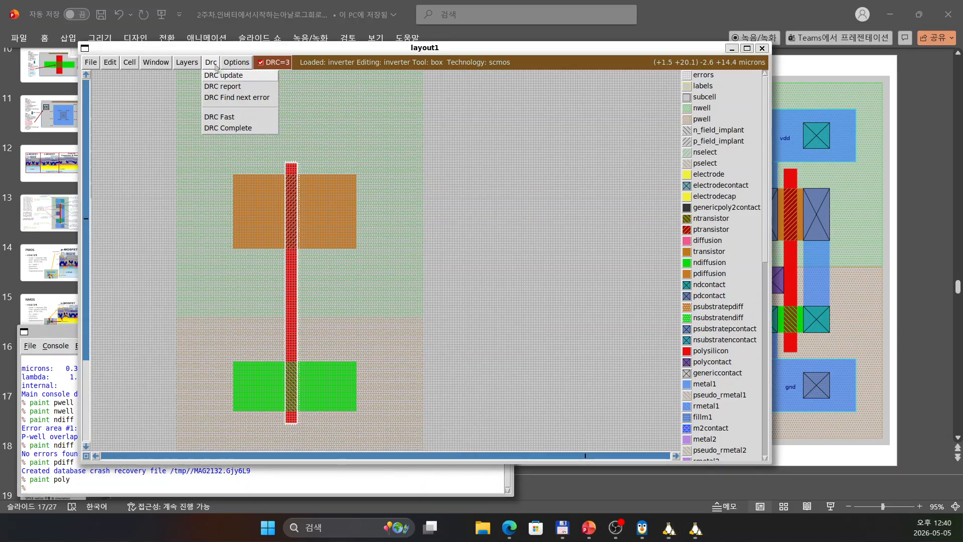
pyautogui.click(239, 97)
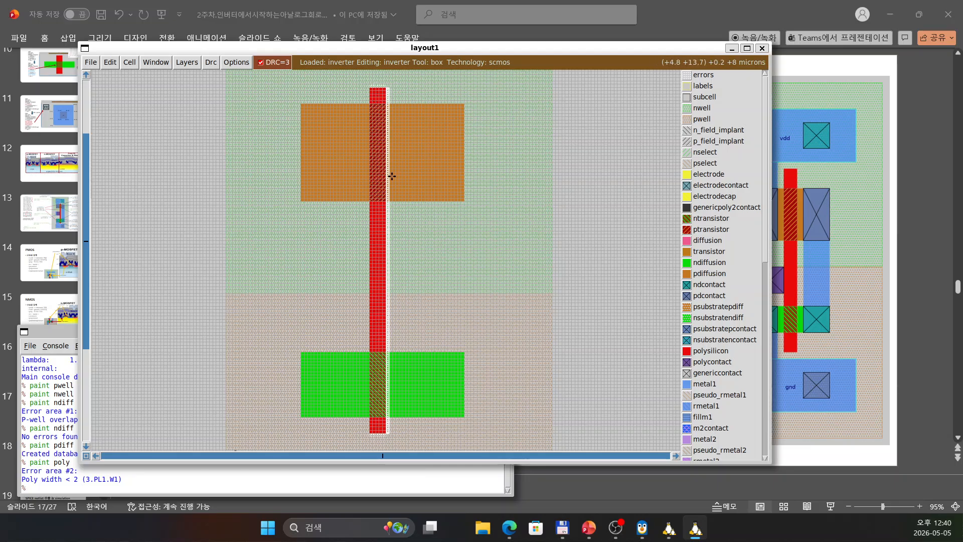
pyautogui.scroll(1, 401, 264)
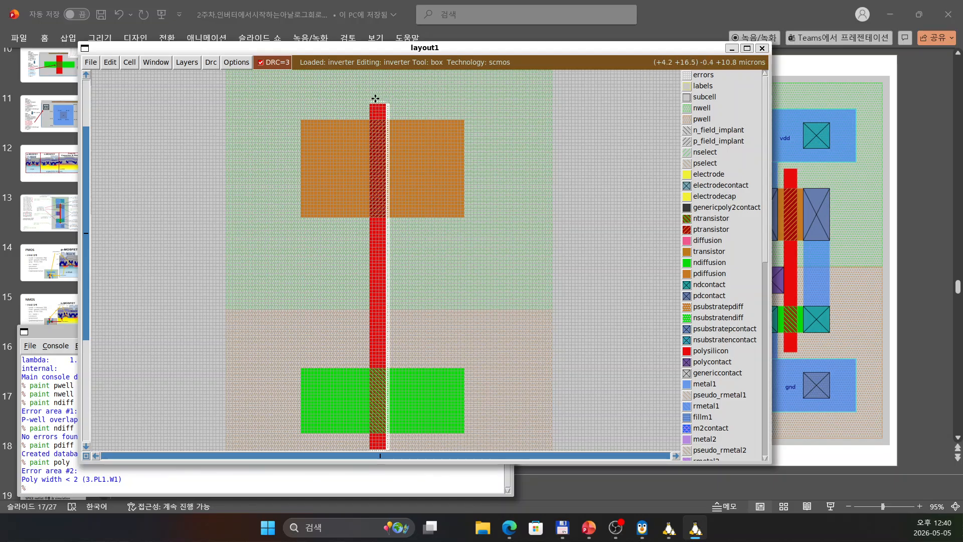
pyautogui.scroll(-1, 405, 171)
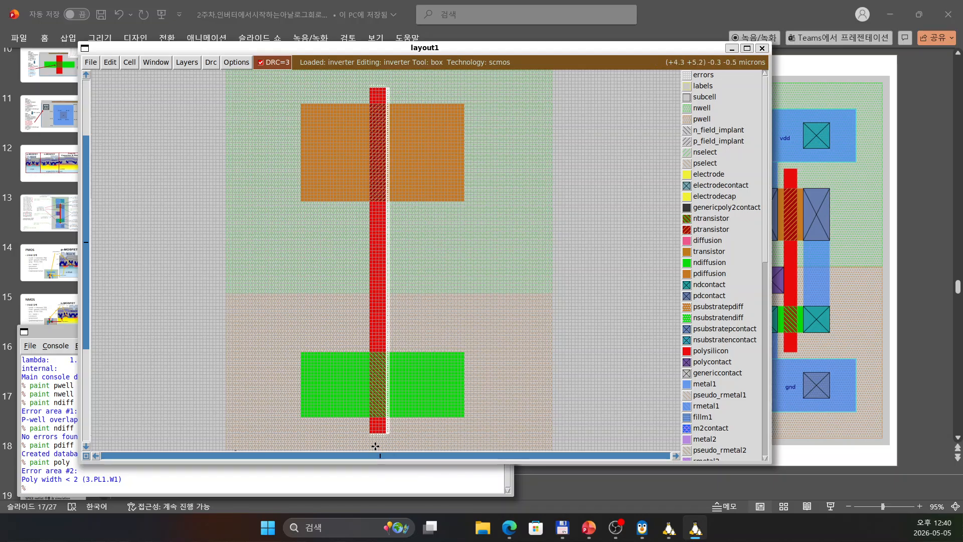
pyautogui.scroll(-1, 444, 380)
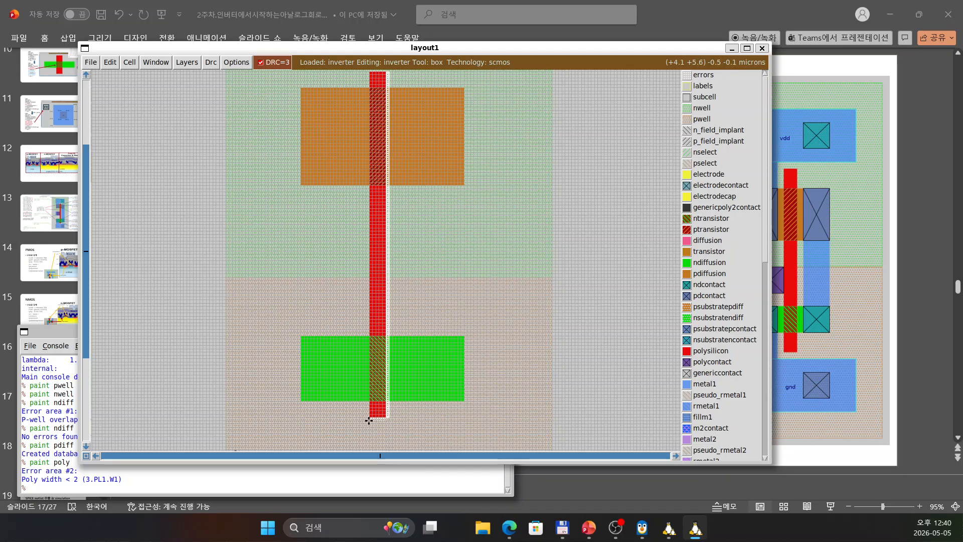
# Step: Extend the polysilicon gate's lower end below the ndiffusion by about 0.1 µm across the strip's full width, painting the box with poly
pyautogui.click(402, 420)
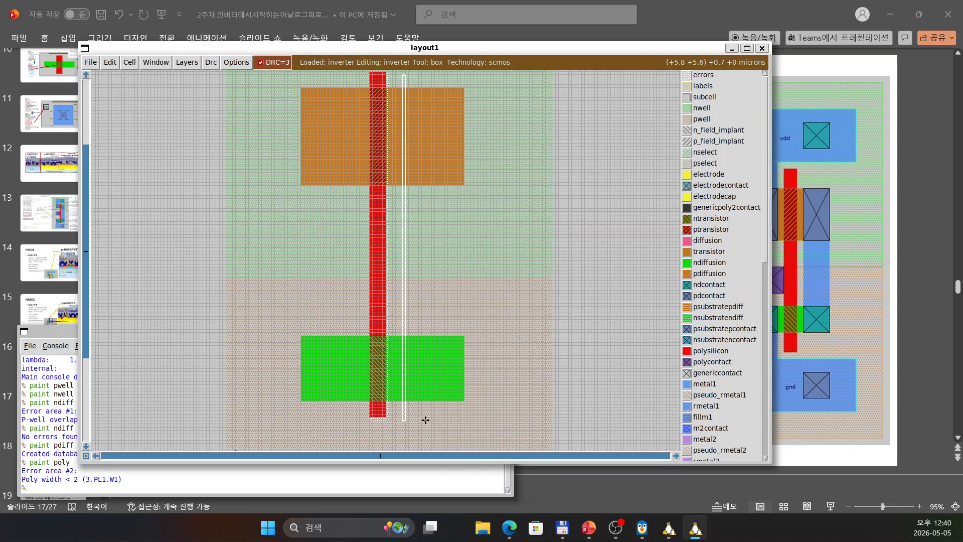
pyautogui.scroll(-4, 454, 325)
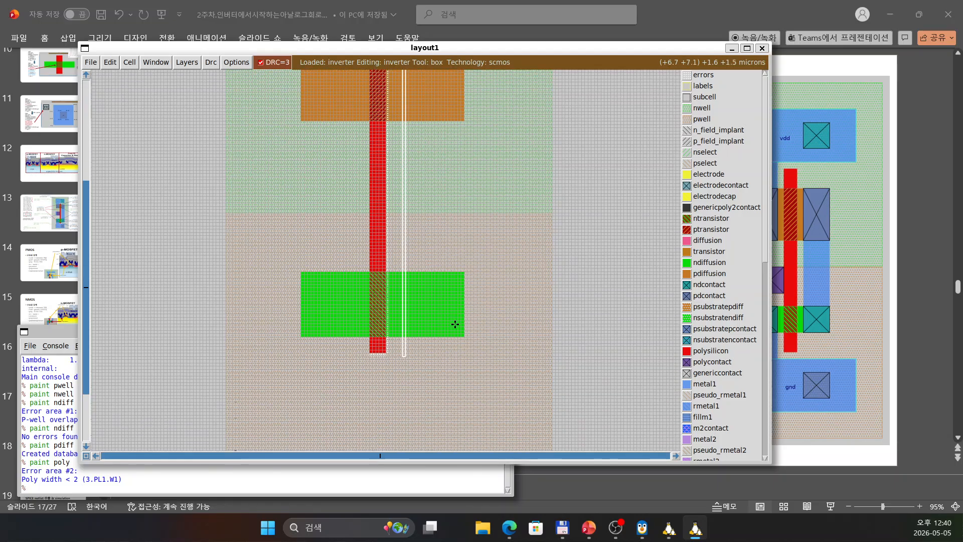
pyautogui.scroll(-2, 437, 297)
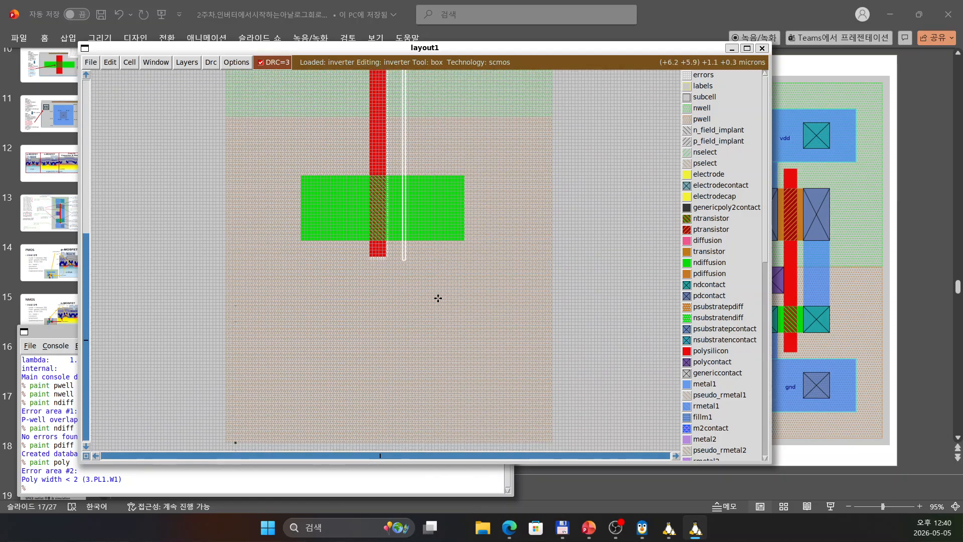
pyautogui.press('z')
pyautogui.press('z')
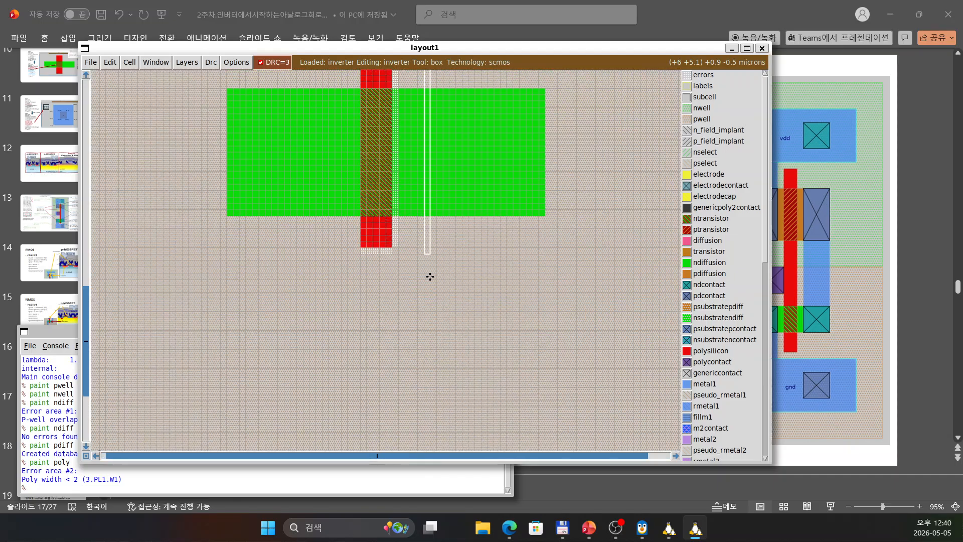
pyautogui.click(339, 248)
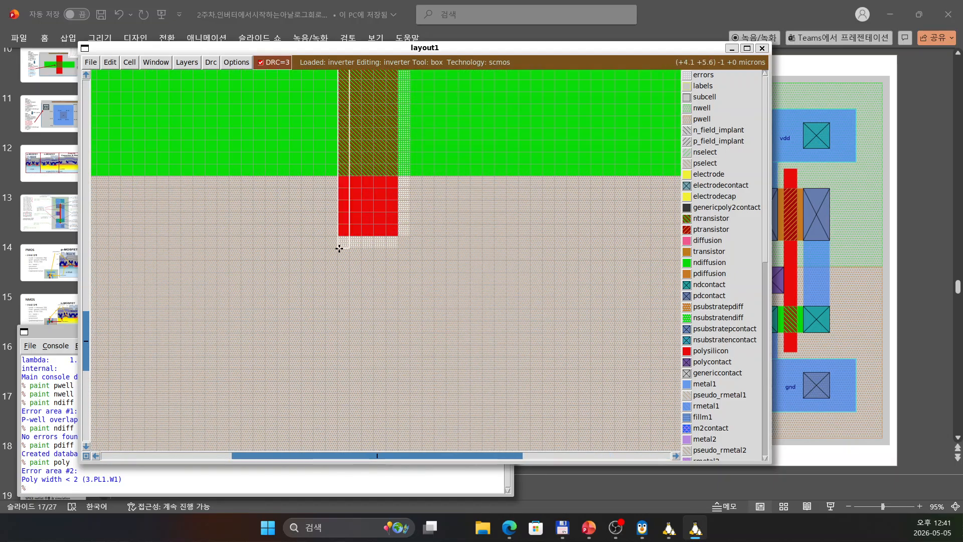
pyautogui.rightClick(397, 237)
pyautogui.click(33, 487)
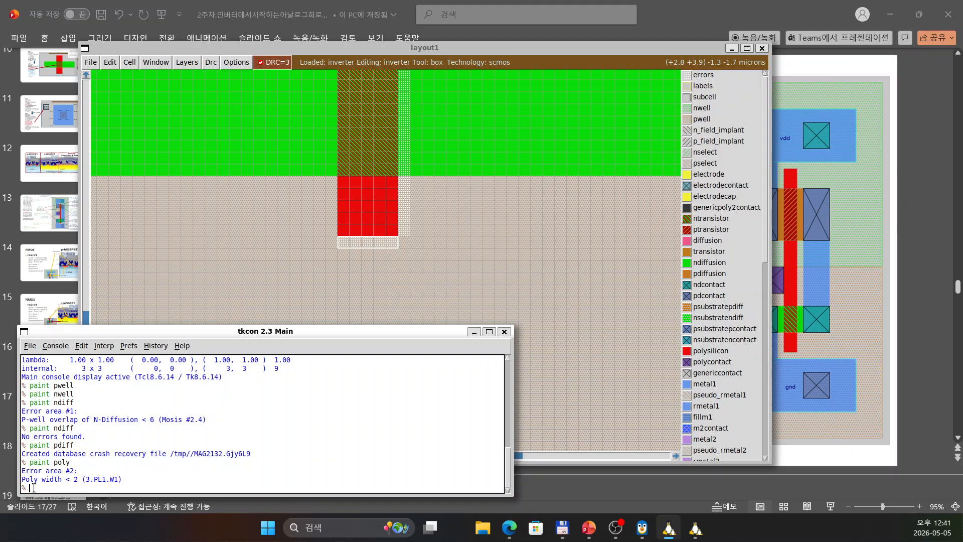
pyautogui.write('paint poly')
pyautogui.press('Return')
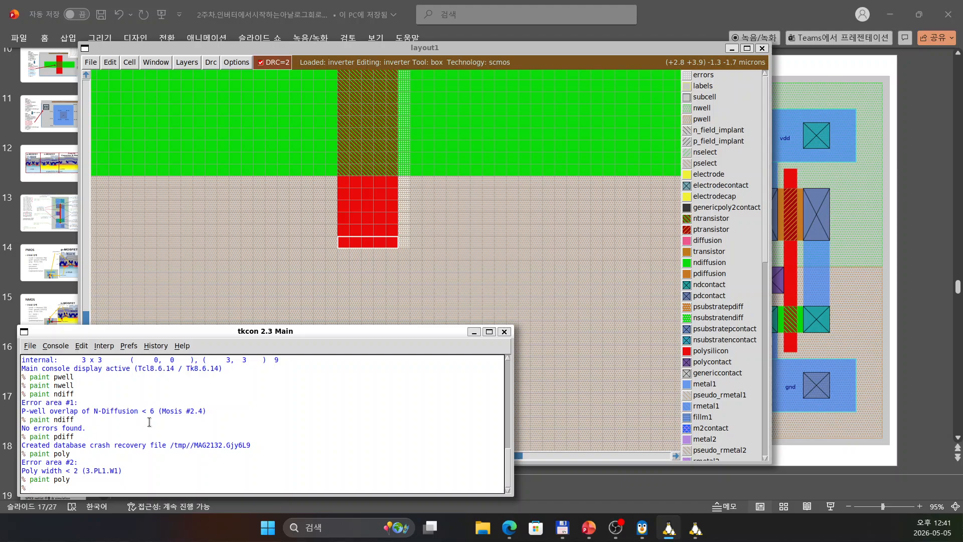
# Step: Widen the polysilicon gate by about 0.1 µm along its right edge over the strip's full height, painting the box with poly
pyautogui.click(399, 246)
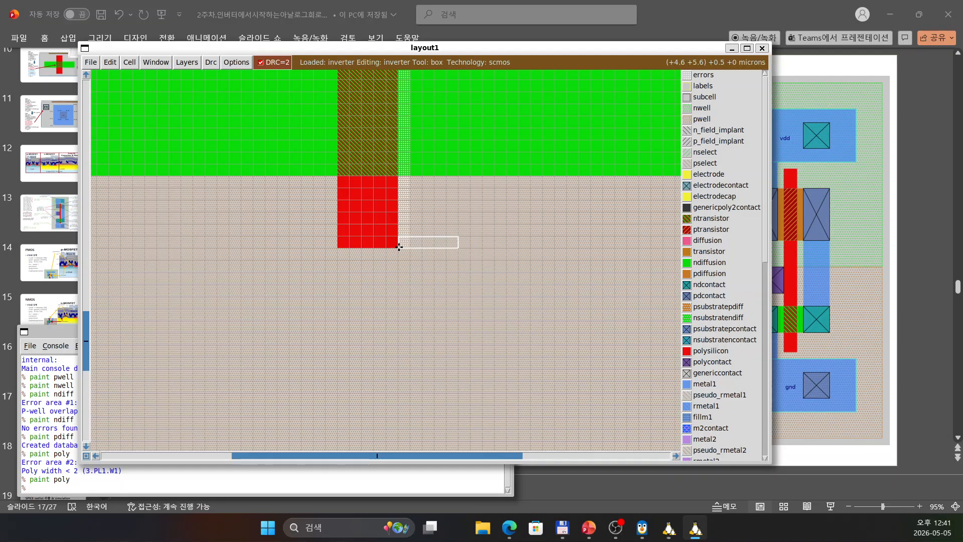
pyautogui.hotkey('shift', 'z')
pyautogui.hotkey('shift', 'z')
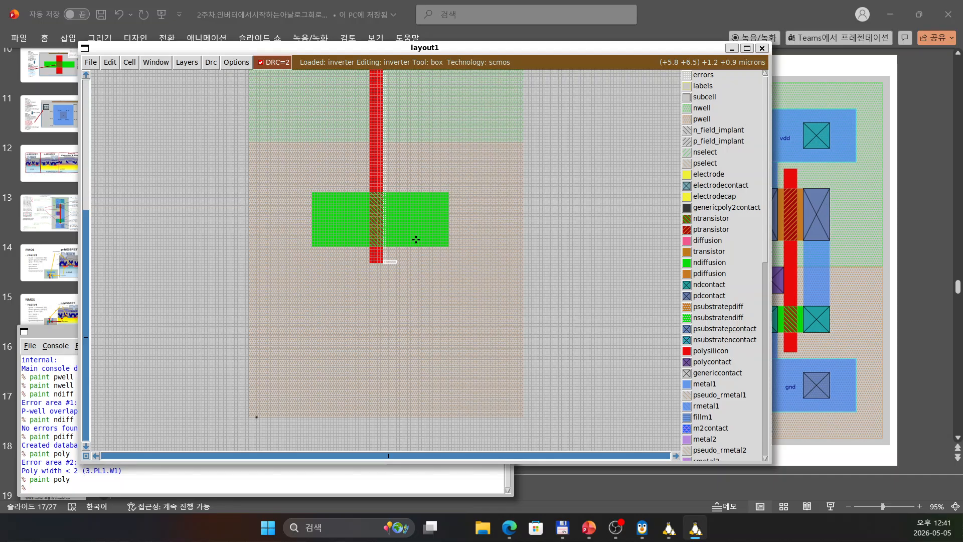
pyautogui.scroll(5, 451, 242)
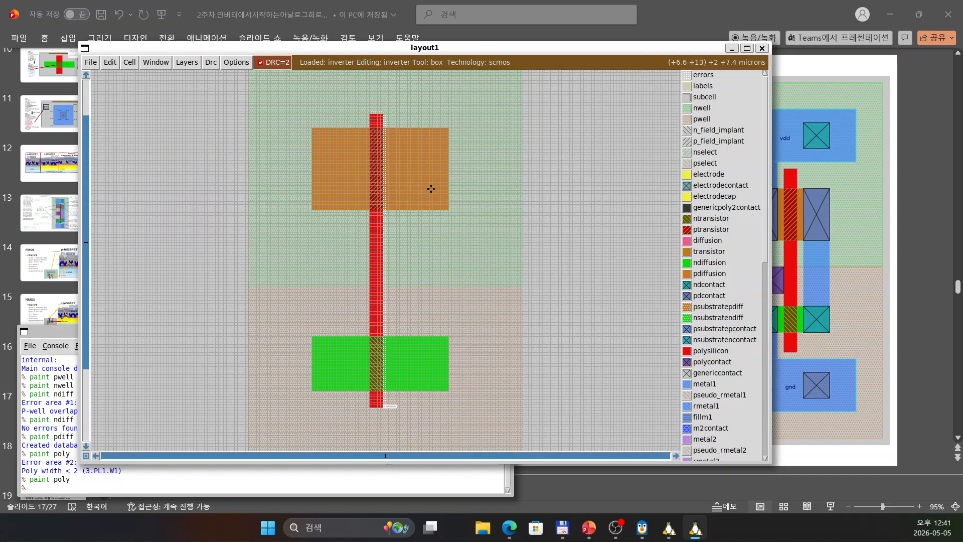
pyautogui.rightClick(386, 115)
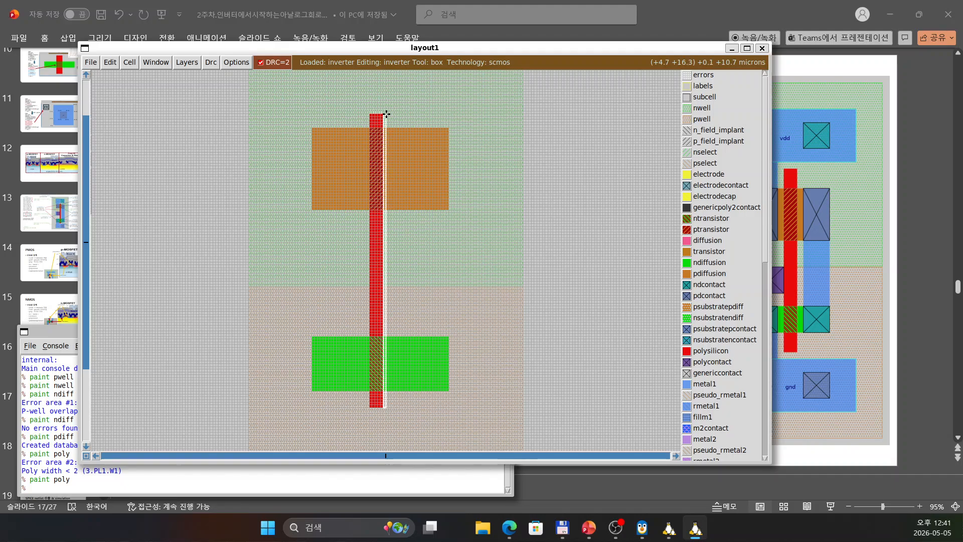
pyautogui.click(61, 490)
pyautogui.write('paiin')
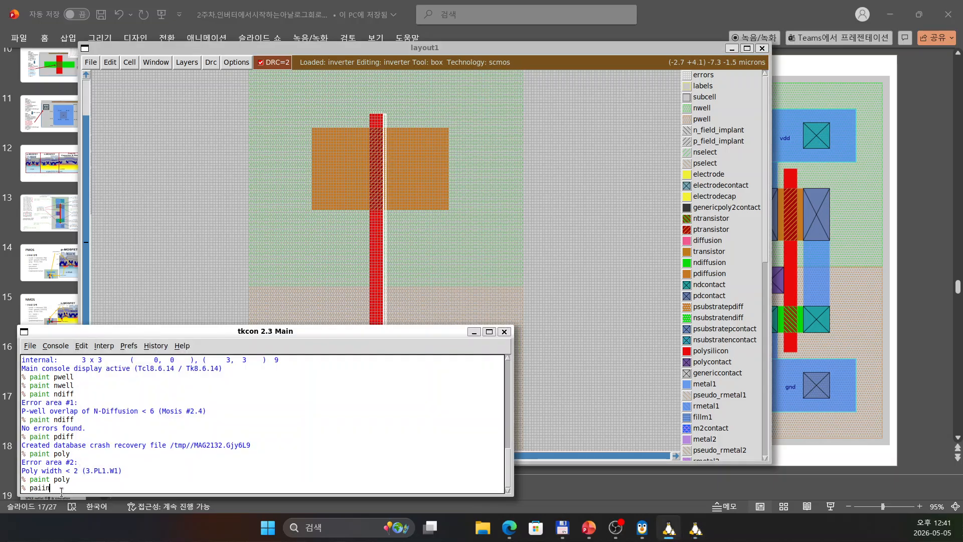
pyautogui.write('nt poly')
pyautogui.press('Return')
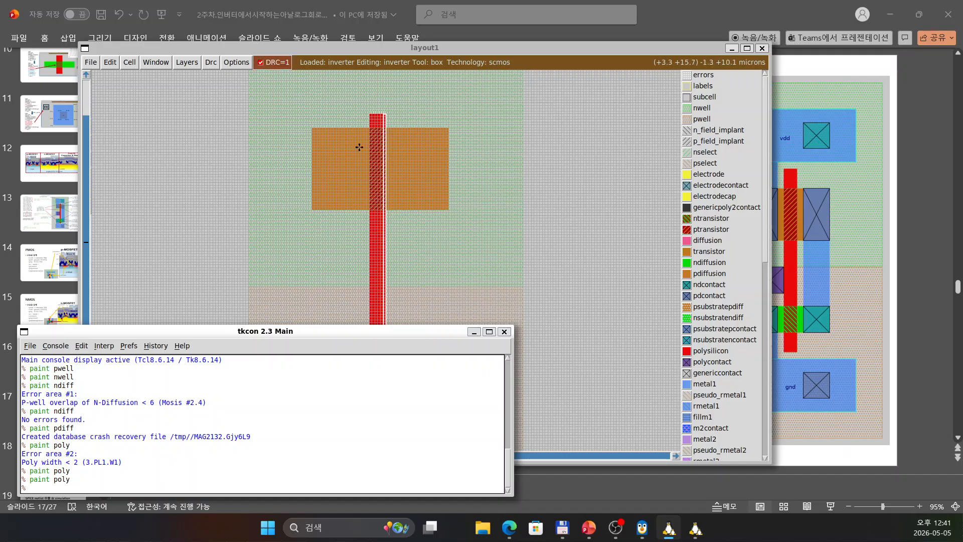
# Step: Extend the polysilicon gate's upper end above the pdiffusion by about 0.1 µm across a 0.6 µm wide box, painting it with poly
pyautogui.scroll(3, 431, 187)
pyautogui.scroll(1, 431, 195)
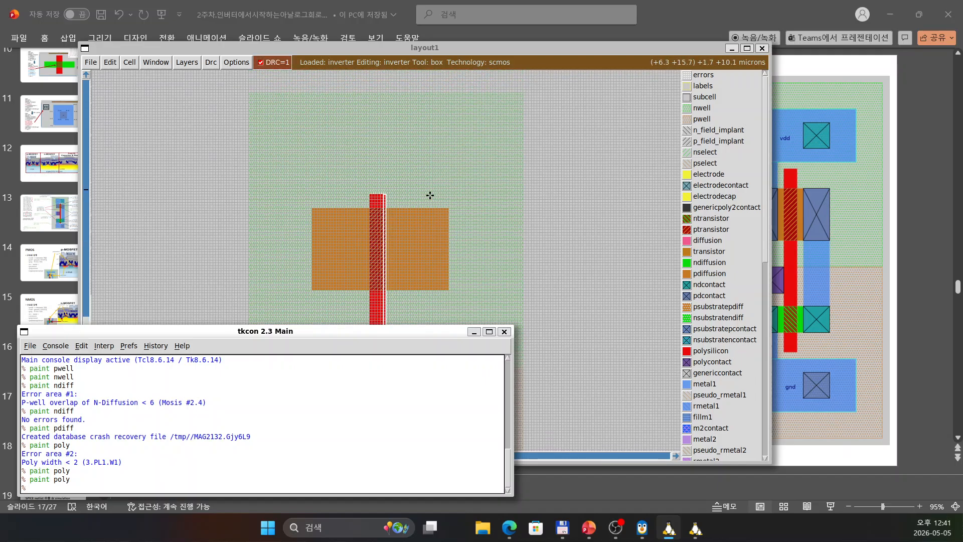
pyautogui.scroll(2, 430, 195)
pyautogui.keyDown('ctrl'); pyautogui.scroll(5, 431, 209); pyautogui.keyUp('ctrl')
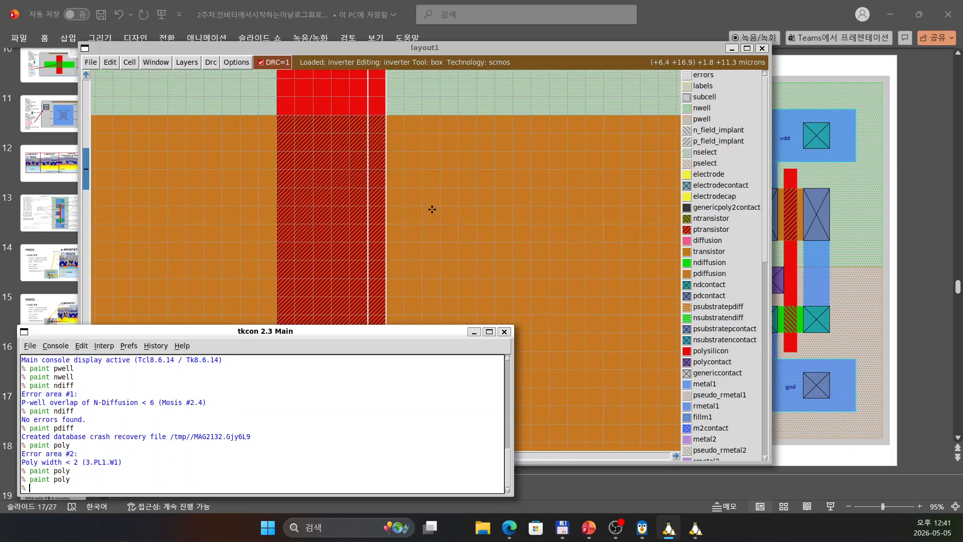
pyautogui.scroll(5, 471, 179)
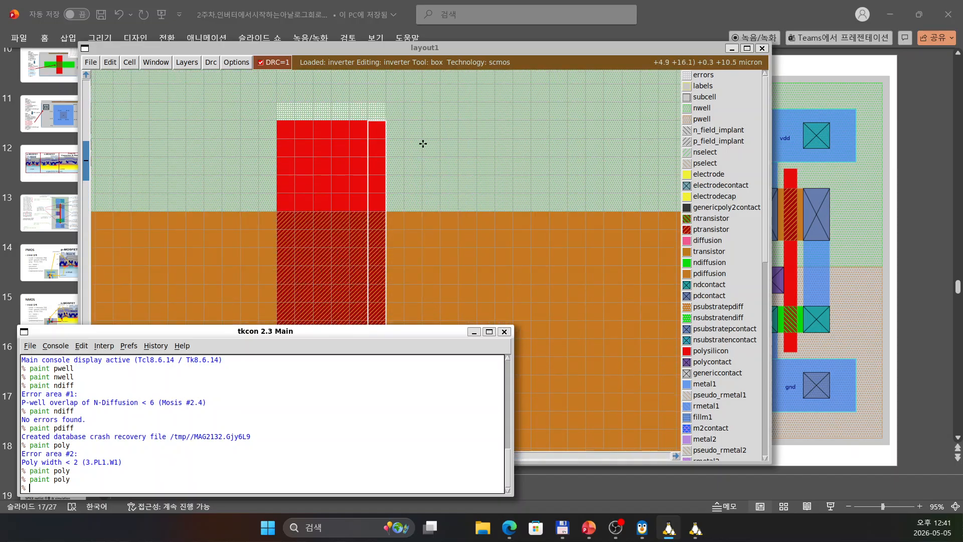
pyautogui.click(283, 122)
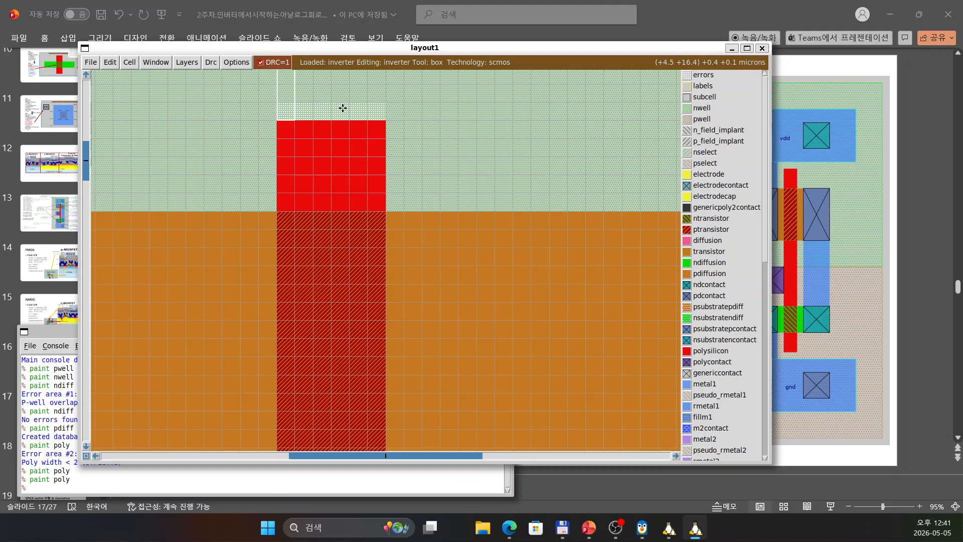
pyautogui.rightClick(386, 102)
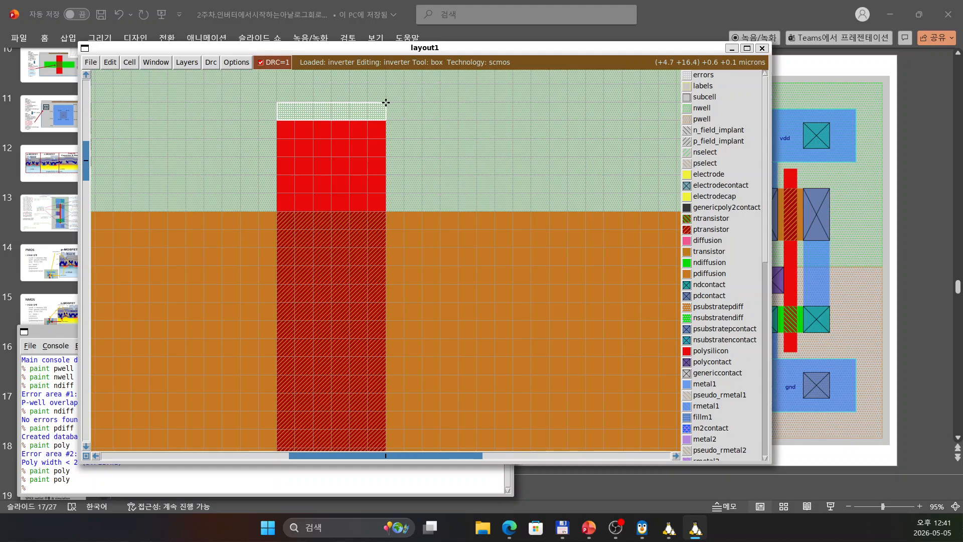
pyautogui.click(69, 492)
pyautogui.write('paint ')
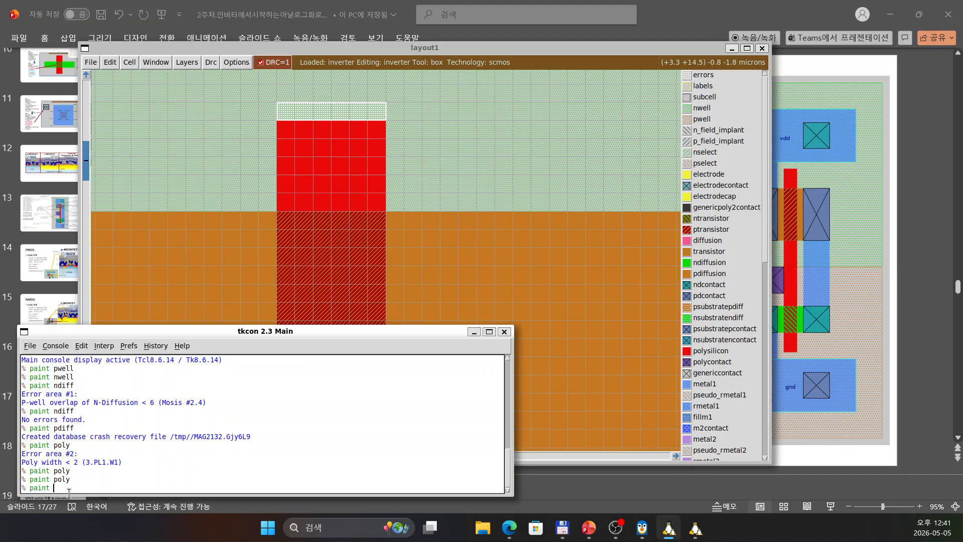
pyautogui.write('poly')
pyautogui.press('Return')
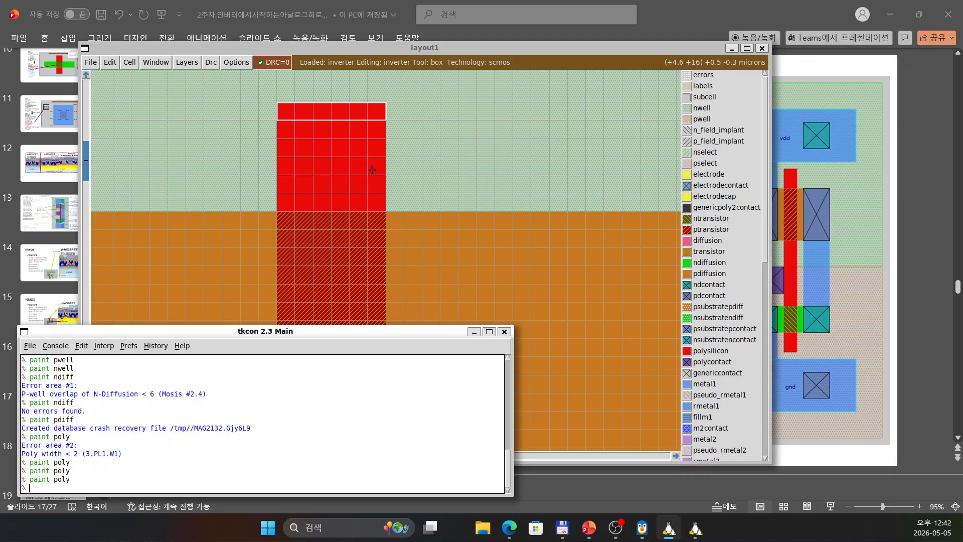
# Step: Examine the whole layout, then the gate's overhang past the ndiffusion and pdiffusion and the strip between the two transistors
pyautogui.scroll(-3, 389, 161)
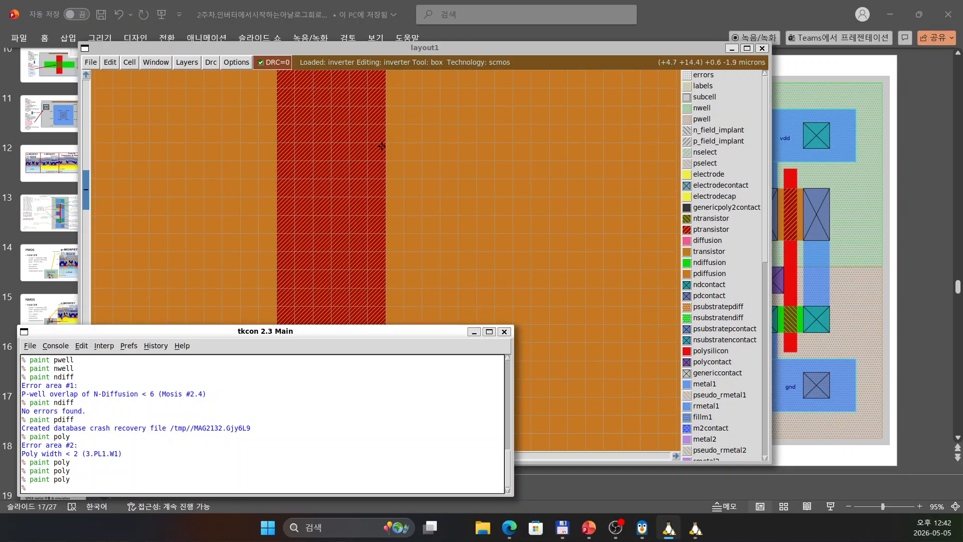
pyautogui.press('v')
pyautogui.scroll(-2, 421, 157)
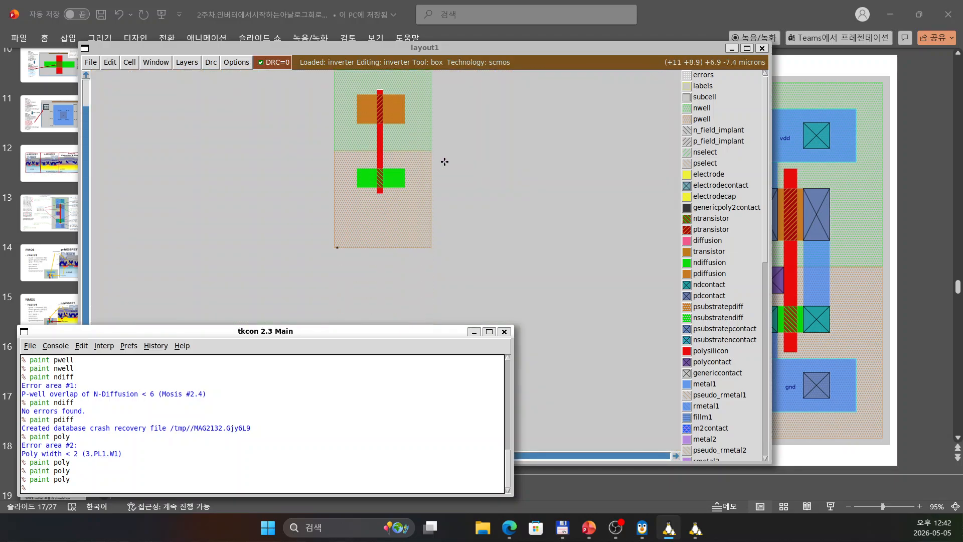
pyautogui.scroll(3, 448, 163)
pyautogui.keyDown('ctrl'); pyautogui.scroll(6, 447, 163); pyautogui.keyUp('ctrl')
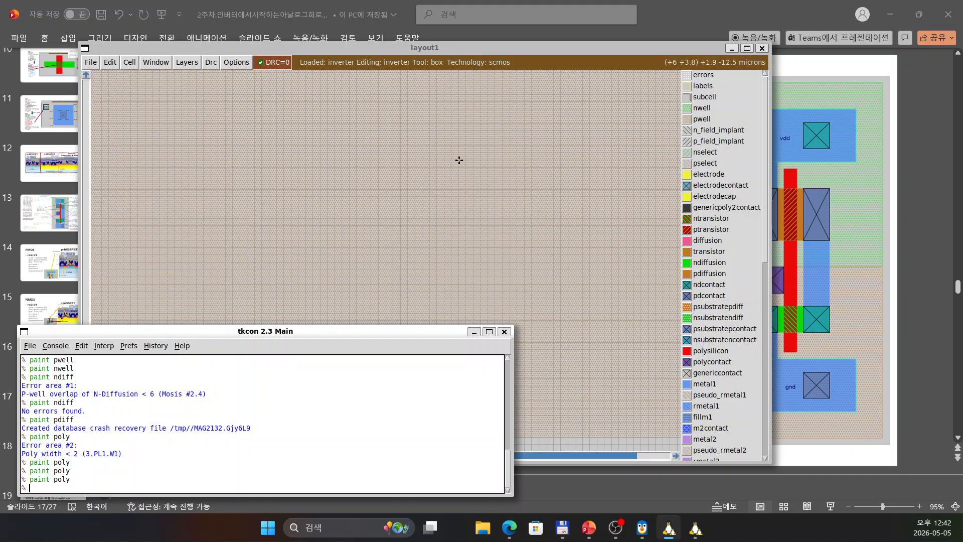
pyautogui.scroll(1, 452, 165)
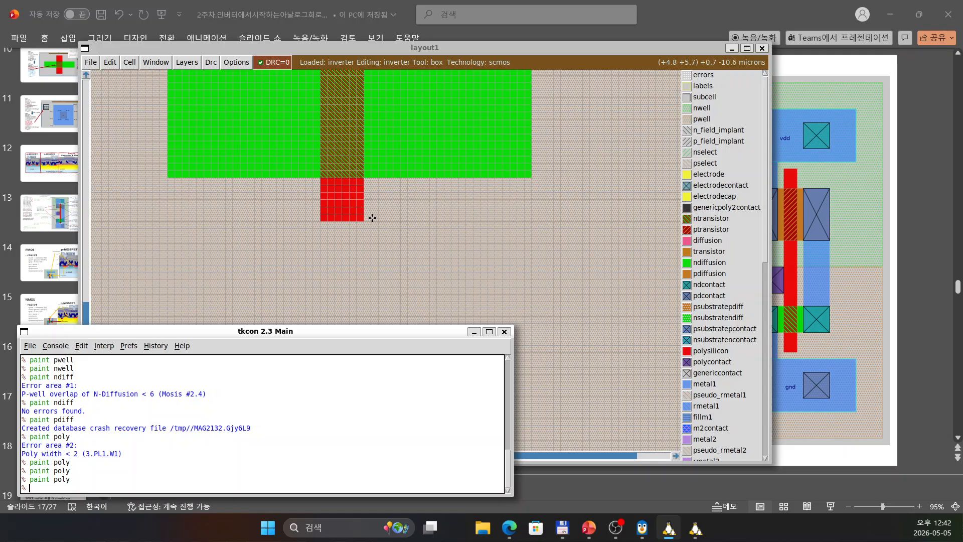
pyautogui.scroll(2, 452, 286)
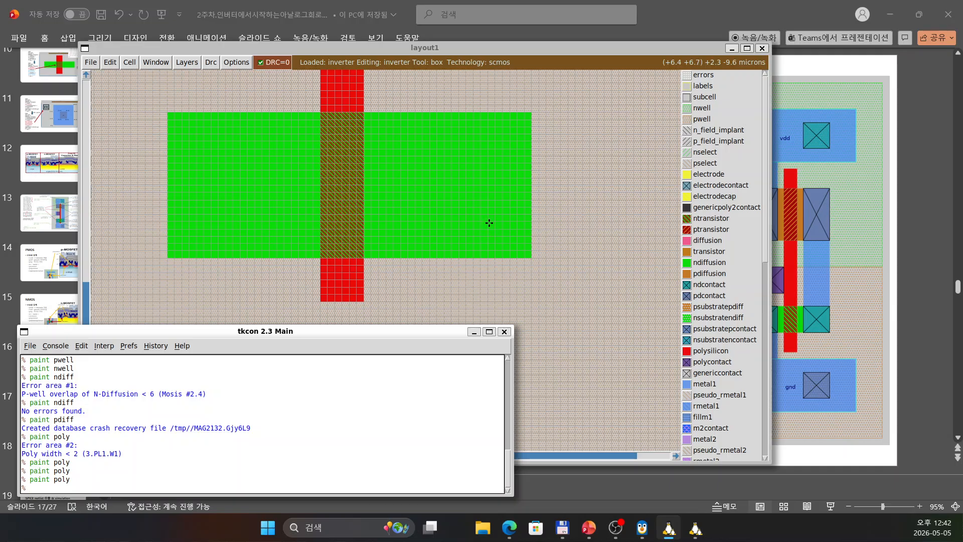
pyautogui.hotkey('shift', 'z')
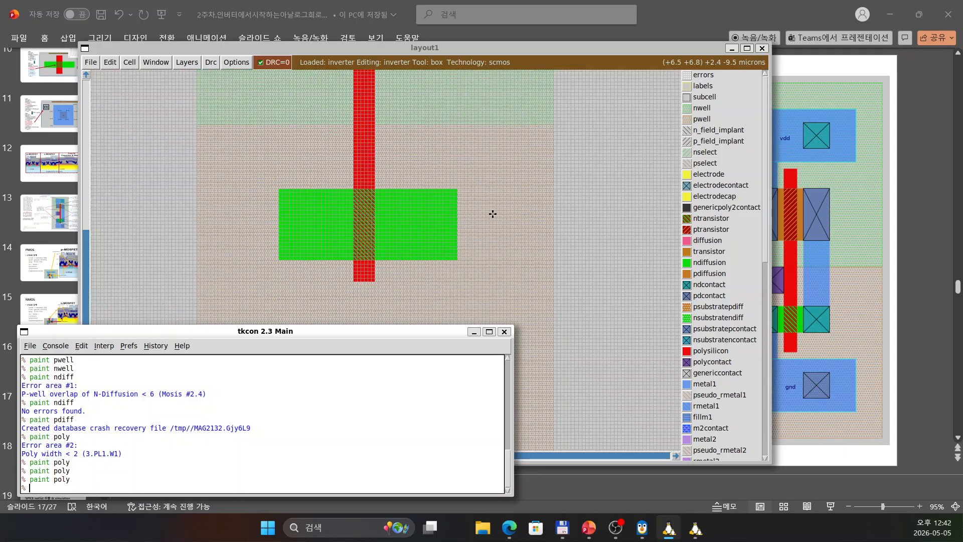
pyautogui.scroll(5, 540, 210)
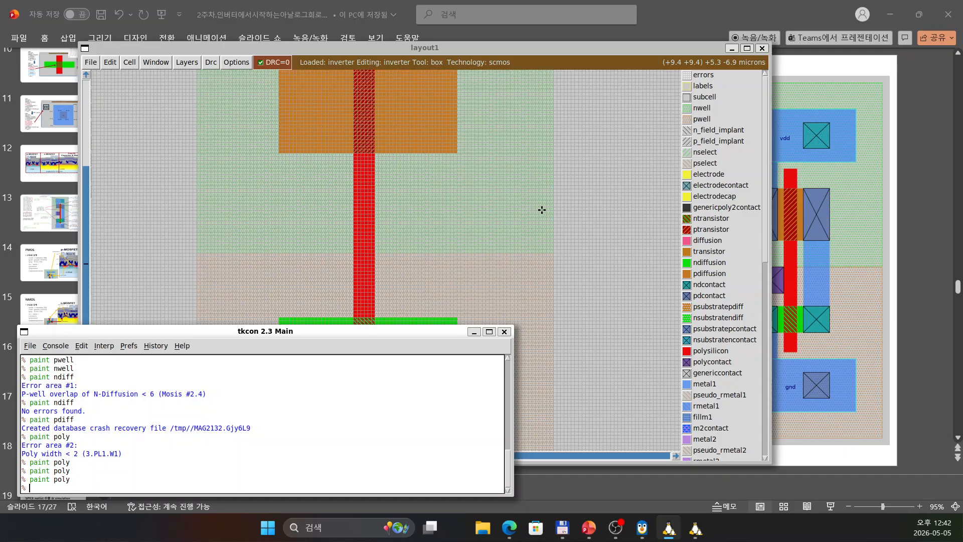
pyautogui.scroll(2, 522, 199)
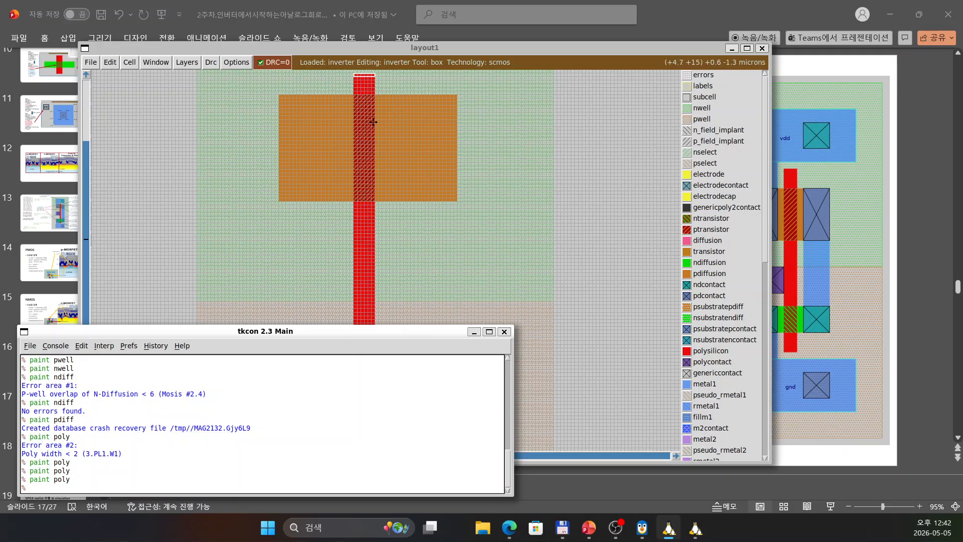
pyautogui.scroll(-1, 404, 193)
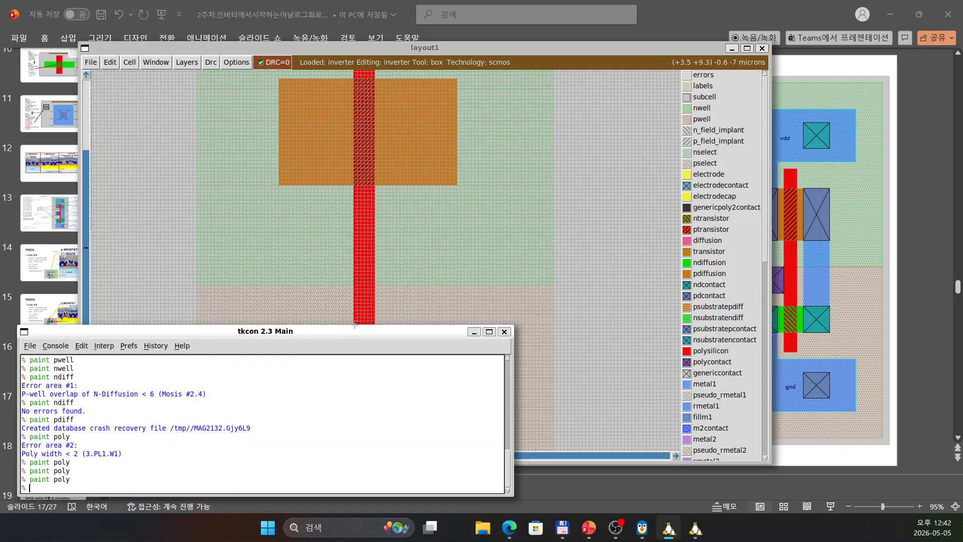
pyautogui.scroll(-4, 390, 248)
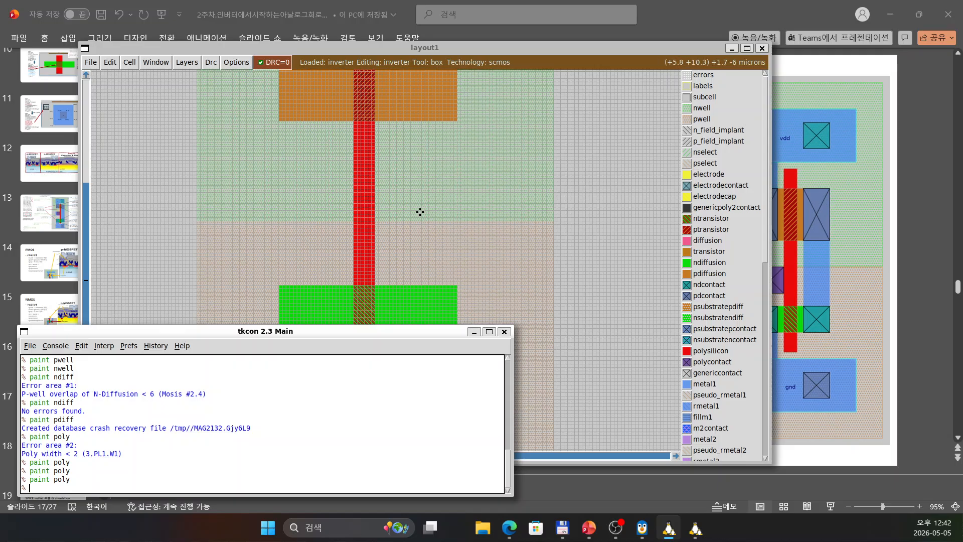
pyautogui.scroll(7, 439, 231)
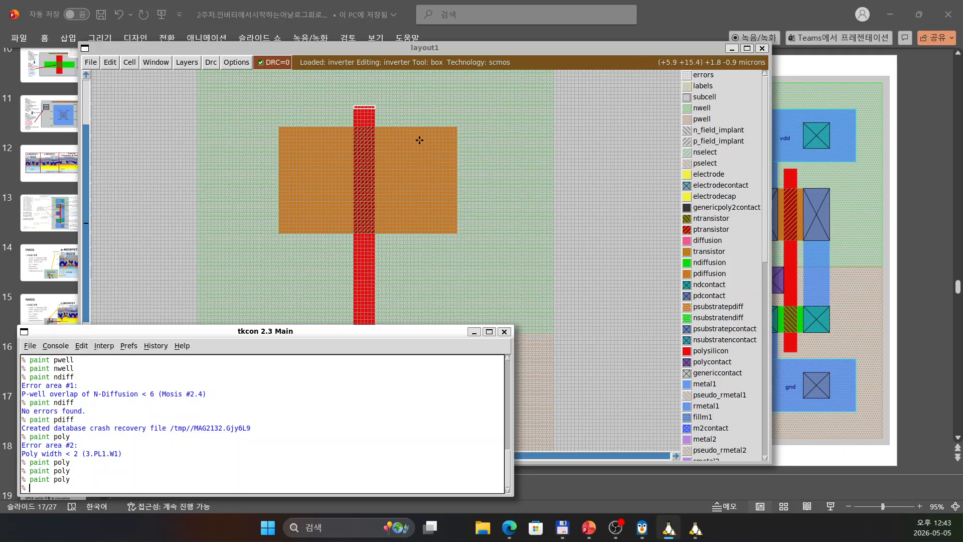
pyautogui.scroll(-12, 462, 175)
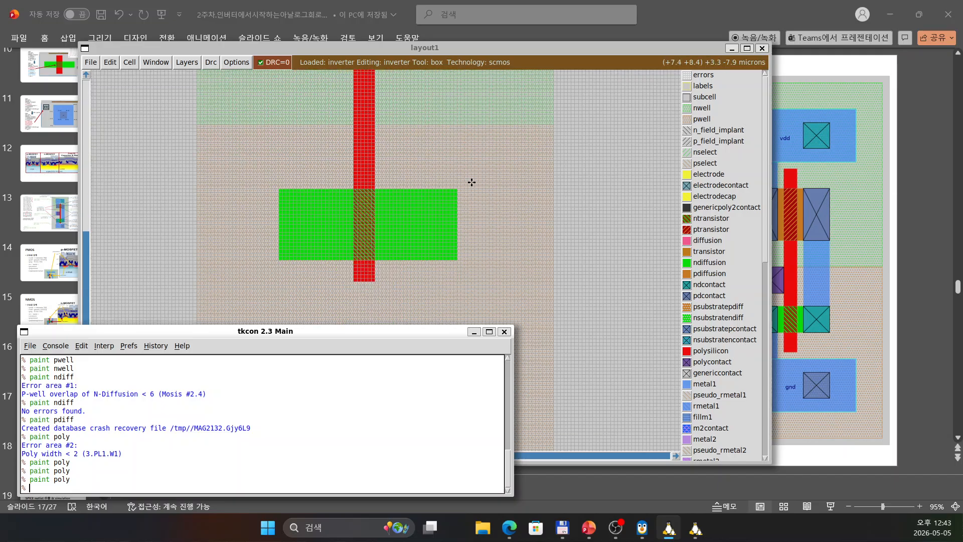
# Step: Paint m1 in a box about 1 µm wide and 9.6 µm high spanning both diffusions right of the gate, and run a DRC report
pyautogui.click(389, 259)
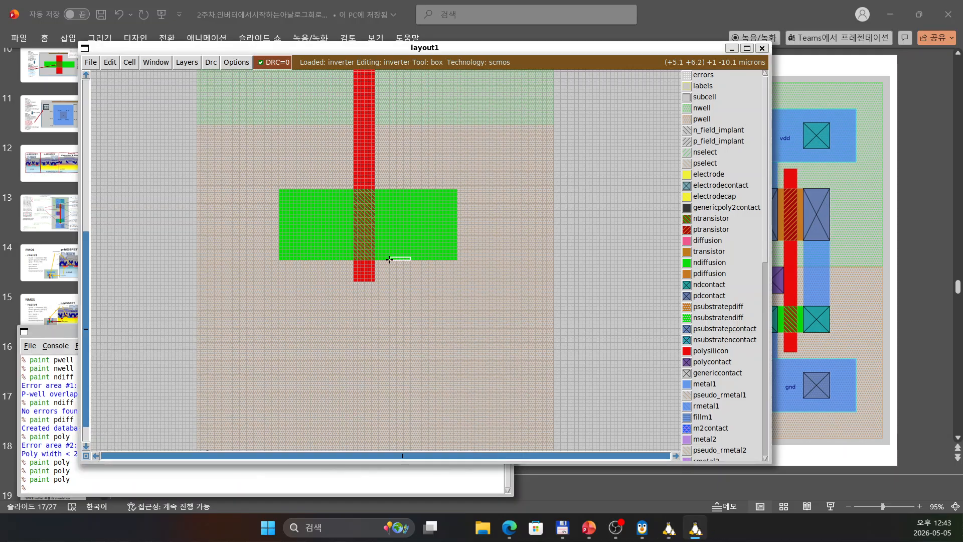
pyautogui.scroll(3, 440, 226)
pyautogui.scroll(5, 439, 227)
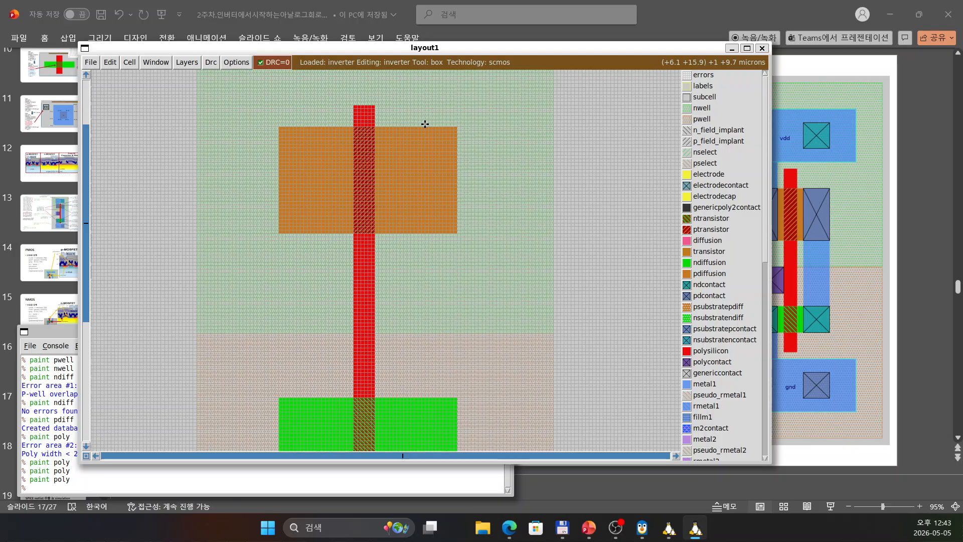
pyautogui.rightClick(425, 127)
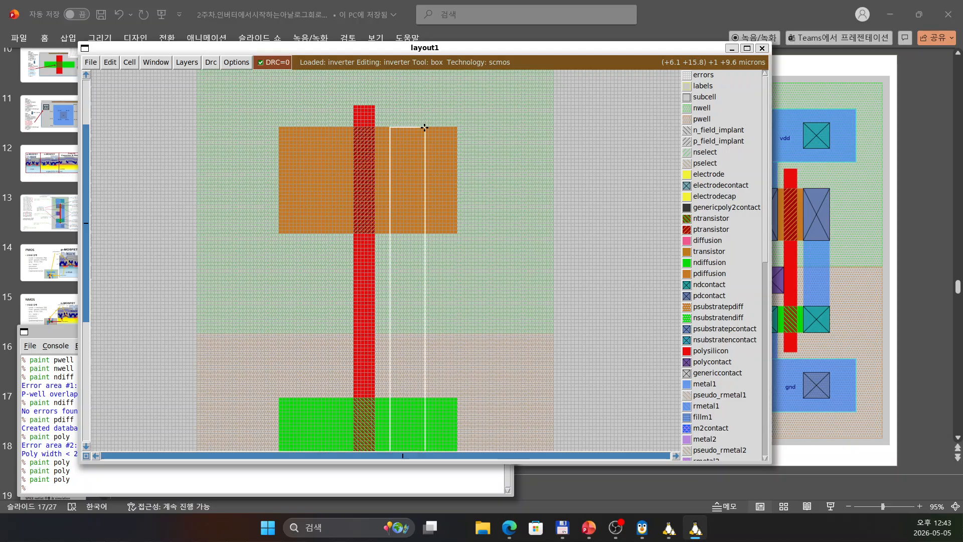
pyautogui.click(35, 488)
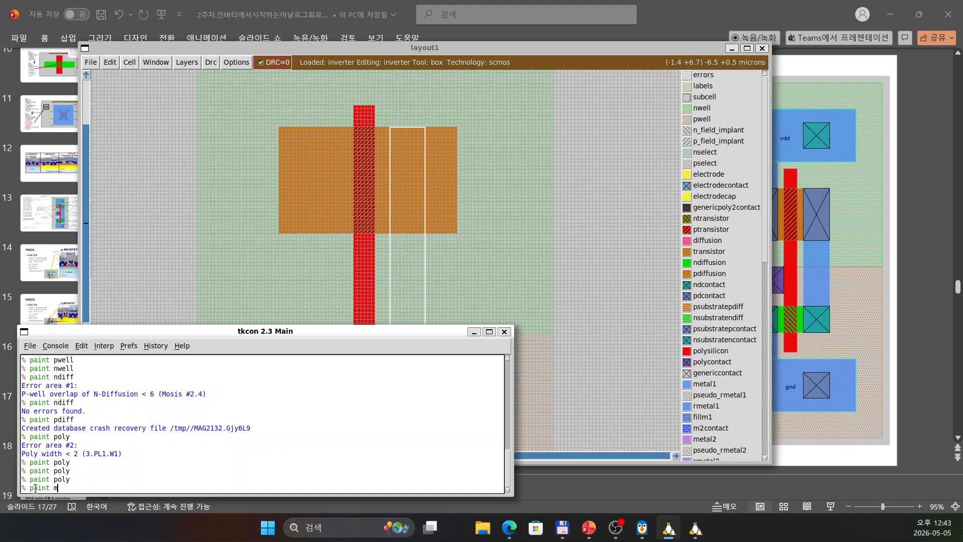
pyautogui.write('paint m1')
pyautogui.press('Return')
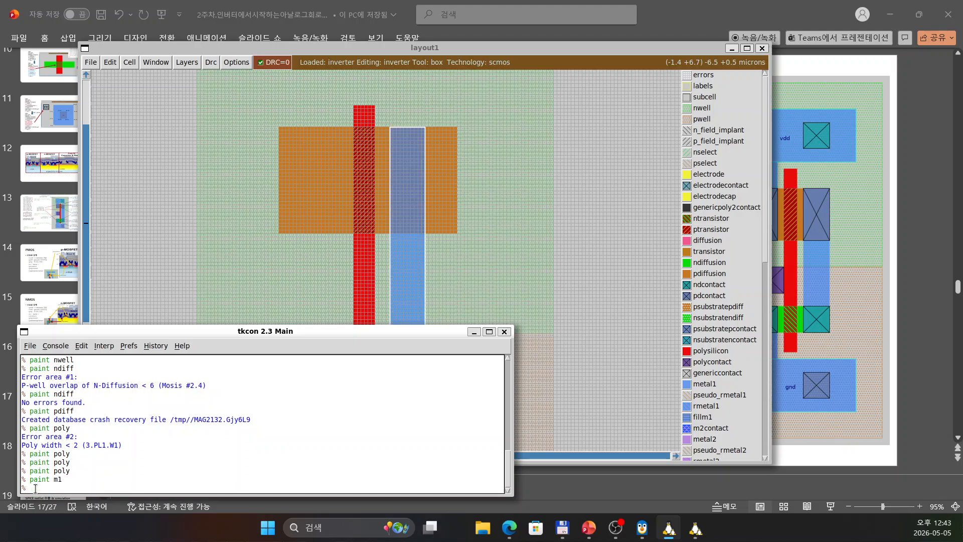
pyautogui.click(215, 63)
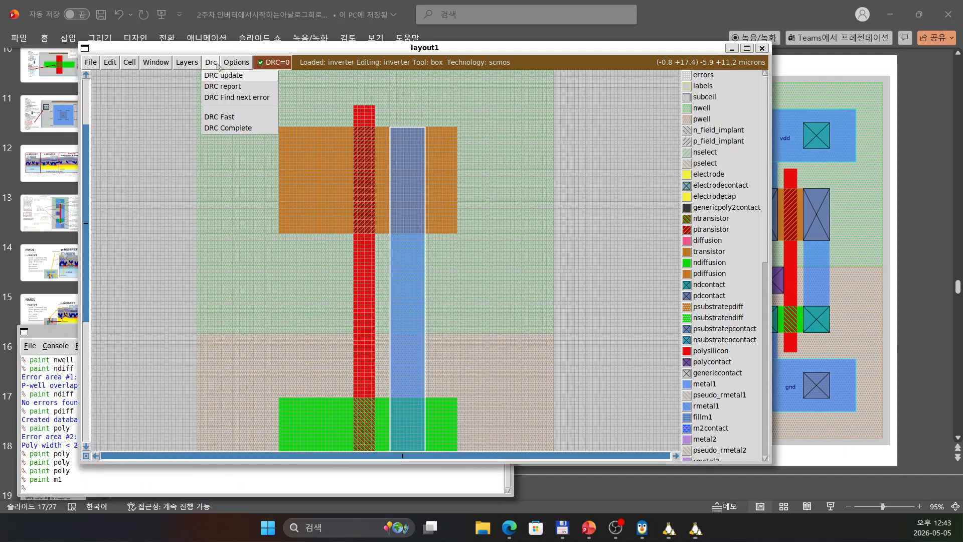
pyautogui.click(225, 86)
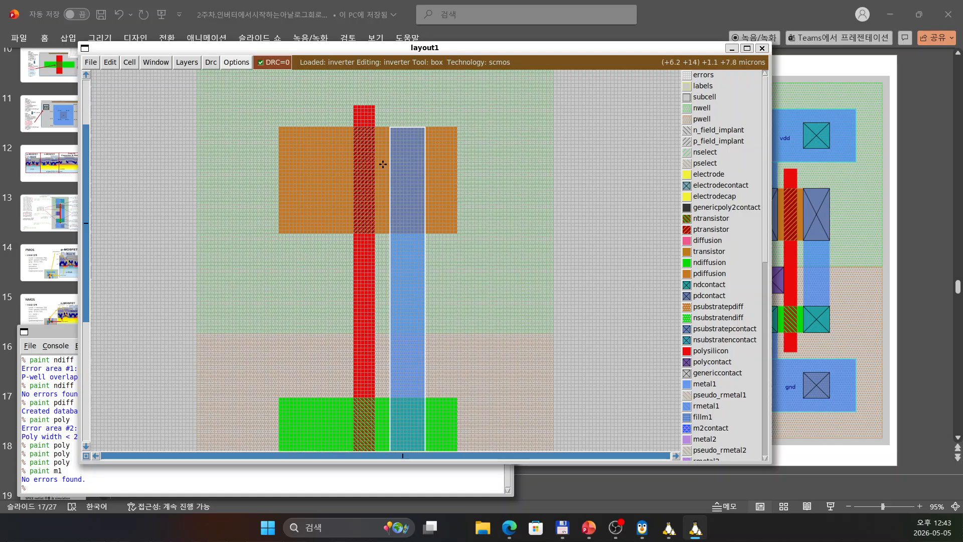
# Step: Widen the metal1 strip to the diffusions' outer edge, painting an adjoining box about 0.9 µm wide and 9.6 µm high with m1
pyautogui.scroll(-2, 441, 187)
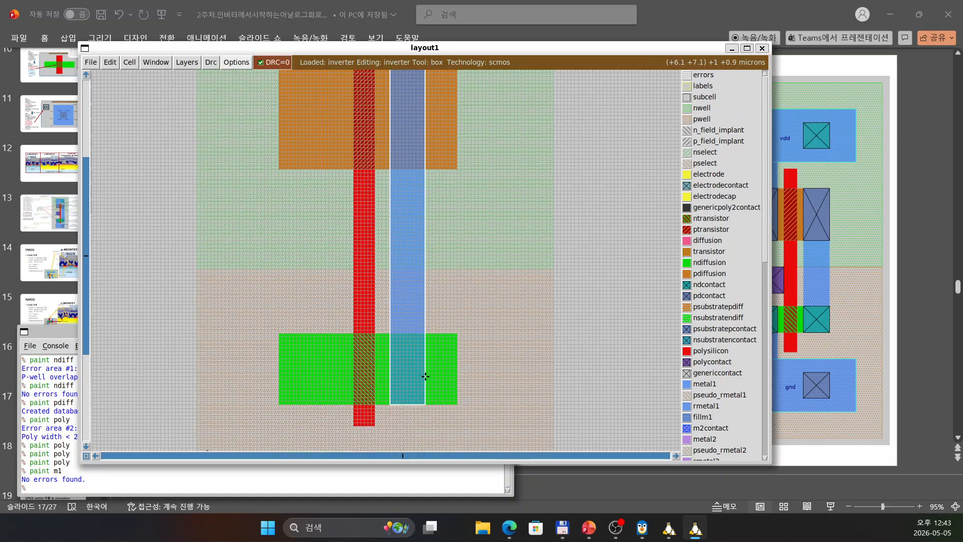
pyautogui.click(425, 405)
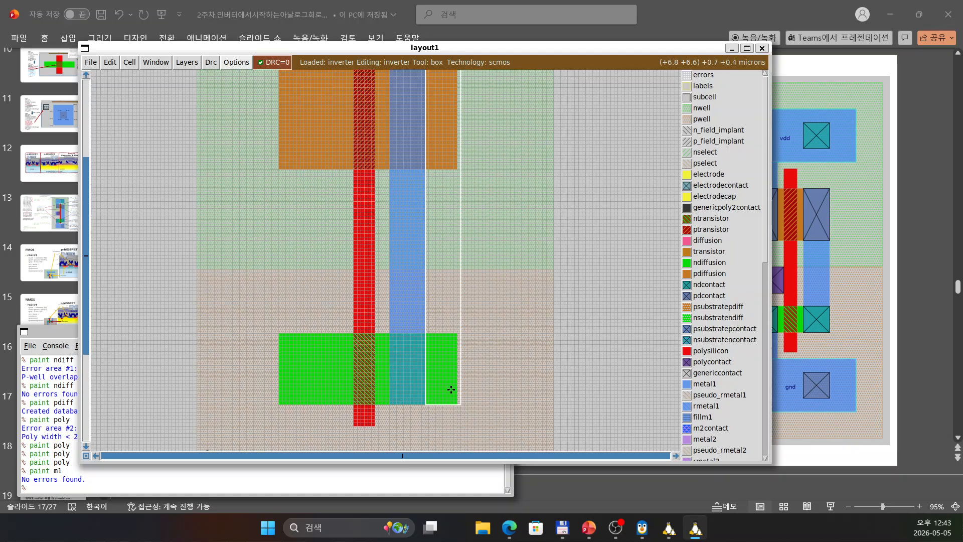
pyautogui.scroll(2, 485, 385)
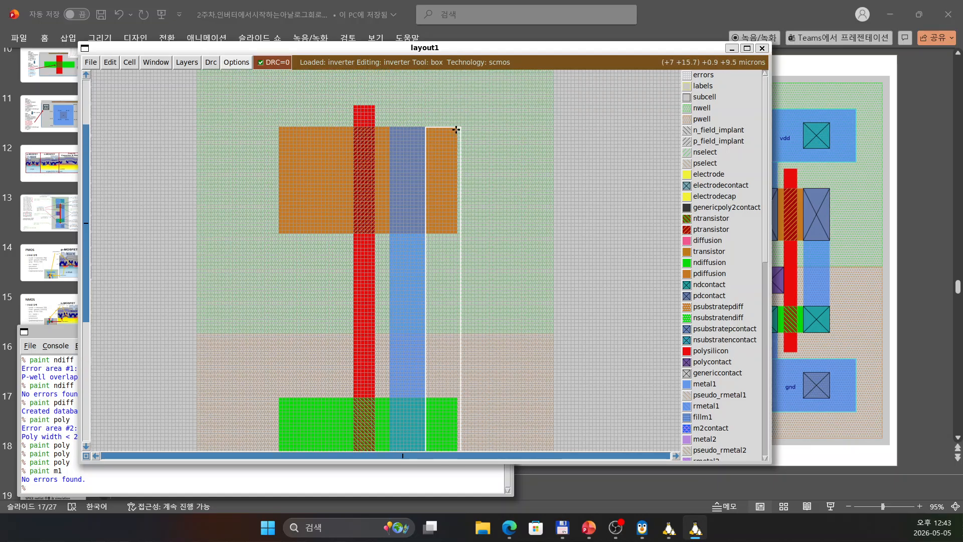
pyautogui.rightClick(456, 129)
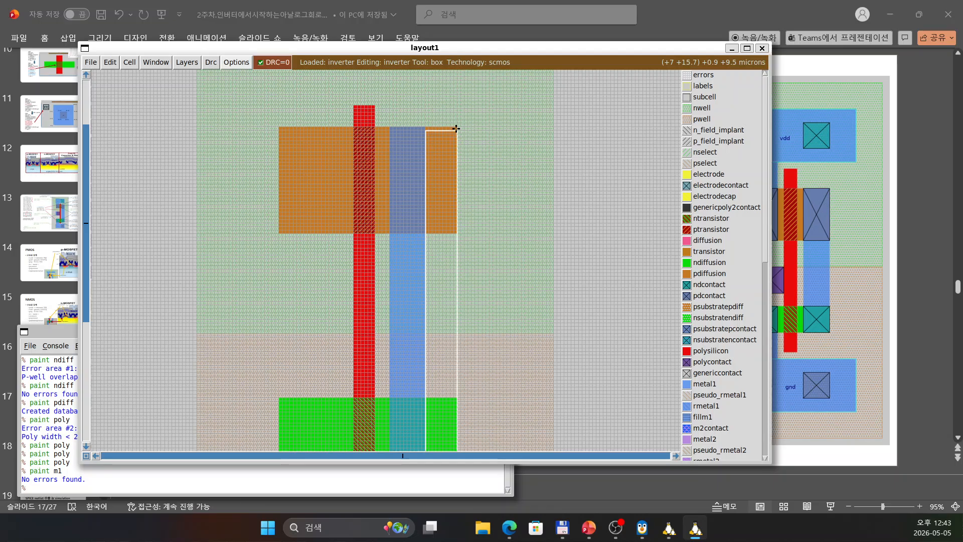
pyautogui.rightClick(456, 125)
pyautogui.click(67, 490)
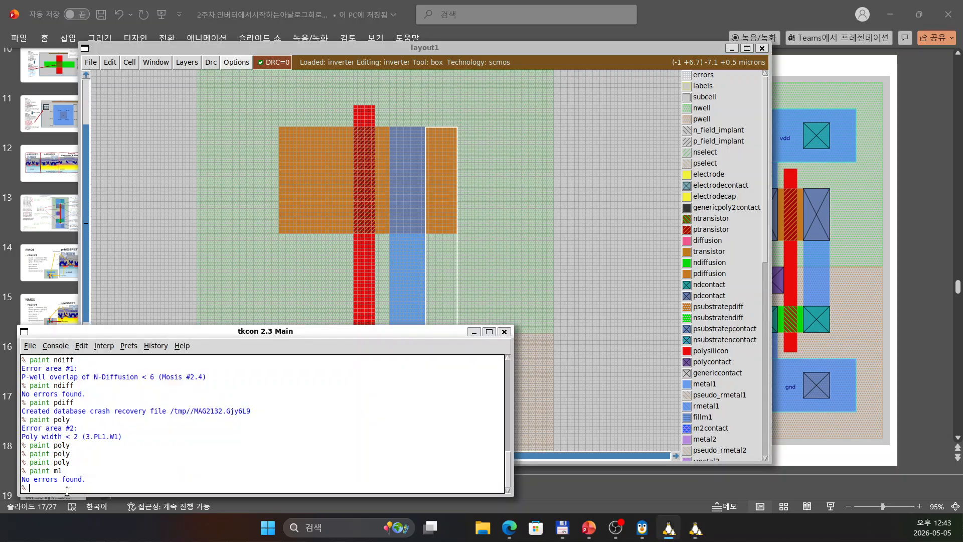
pyautogui.write('paint m1')
pyautogui.press('Return')
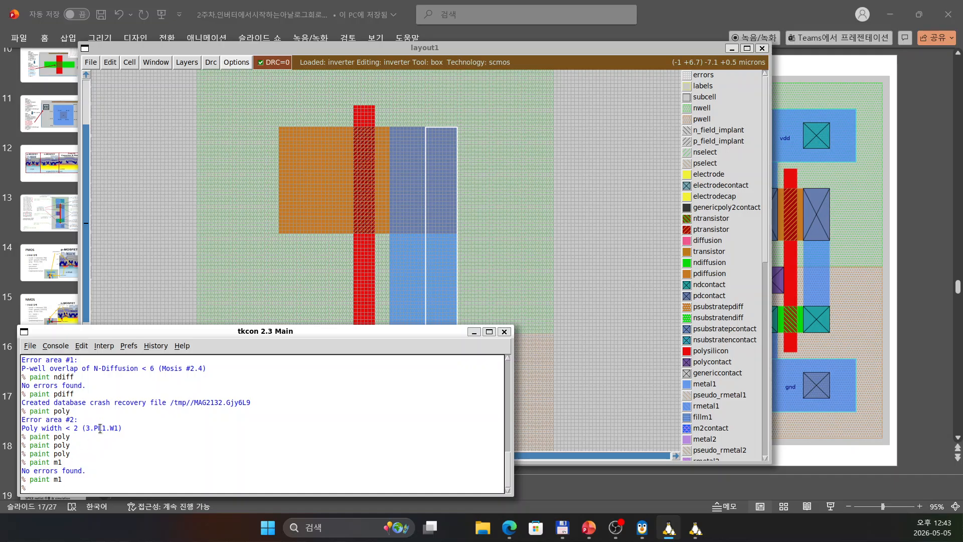
# Step: Move the box clear of the widened metal1 strip and run a DRC check on the layout
pyautogui.click(507, 255)
pyautogui.scroll(-3, 468, 231)
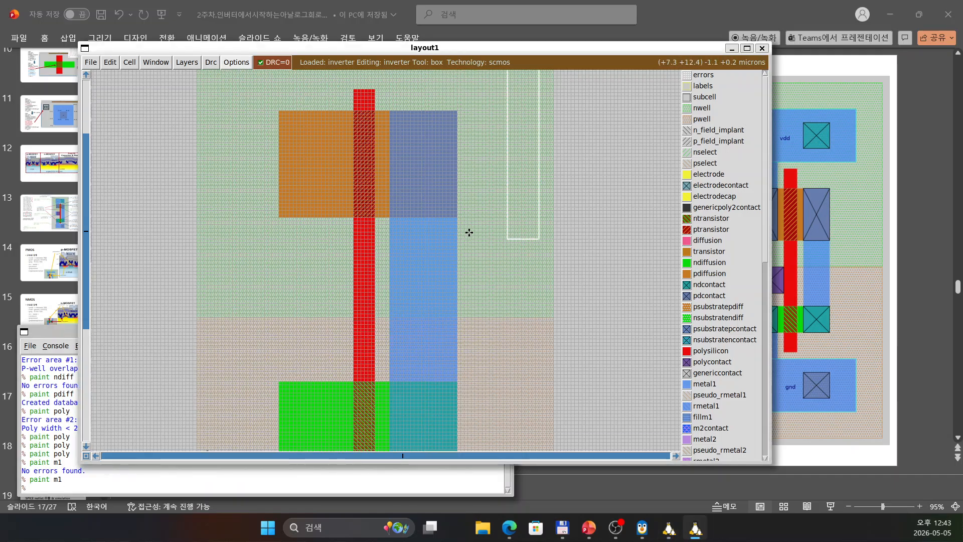
pyautogui.scroll(2, 430, 205)
pyautogui.click(211, 62)
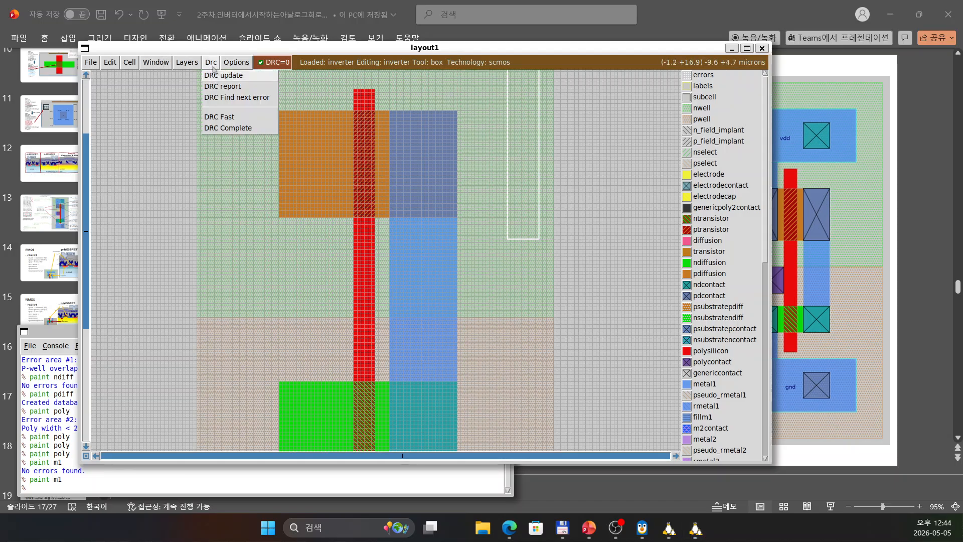
pyautogui.click(216, 77)
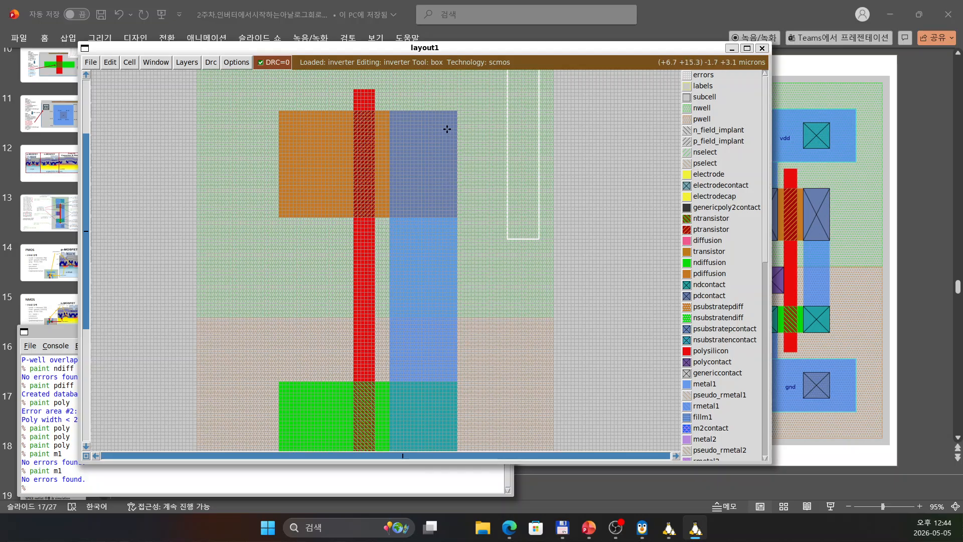
# Step: Try painting pdcontact in a box about 1.5 µm wide and 1.8 µm high inside the metal1 and pdiffusion overlap
pyautogui.click(397, 202)
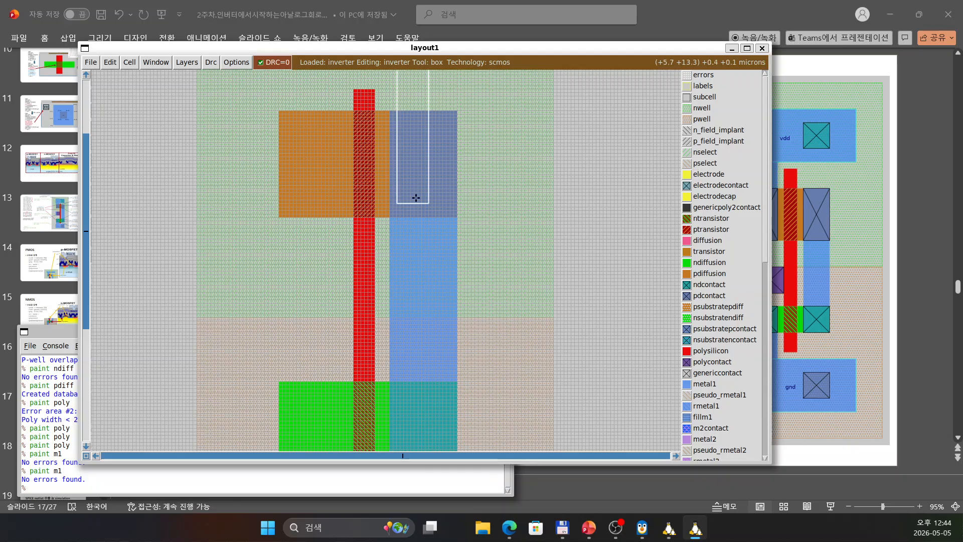
pyautogui.rightClick(448, 139)
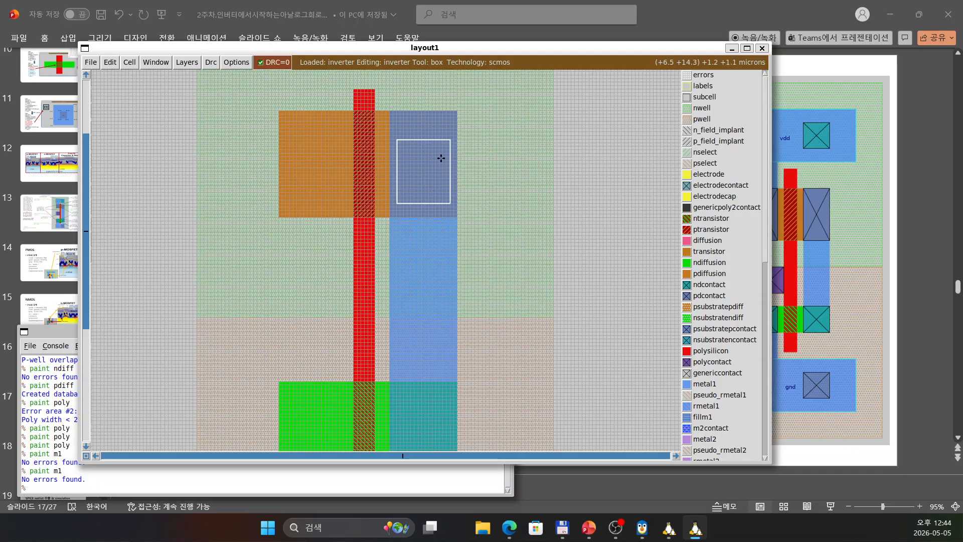
pyautogui.click(70, 488)
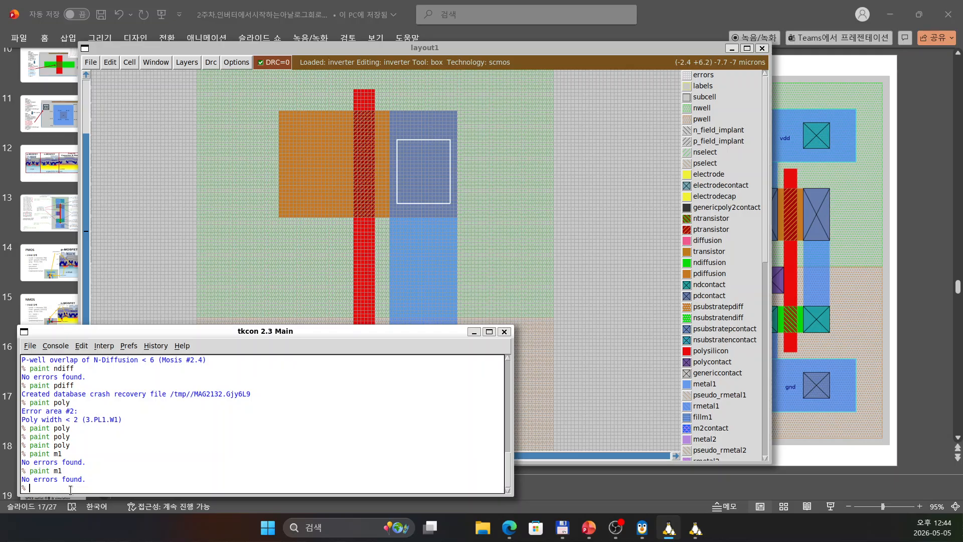
pyautogui.write('paint pdcon')
pyautogui.write('tact')
pyautogui.press('Return')
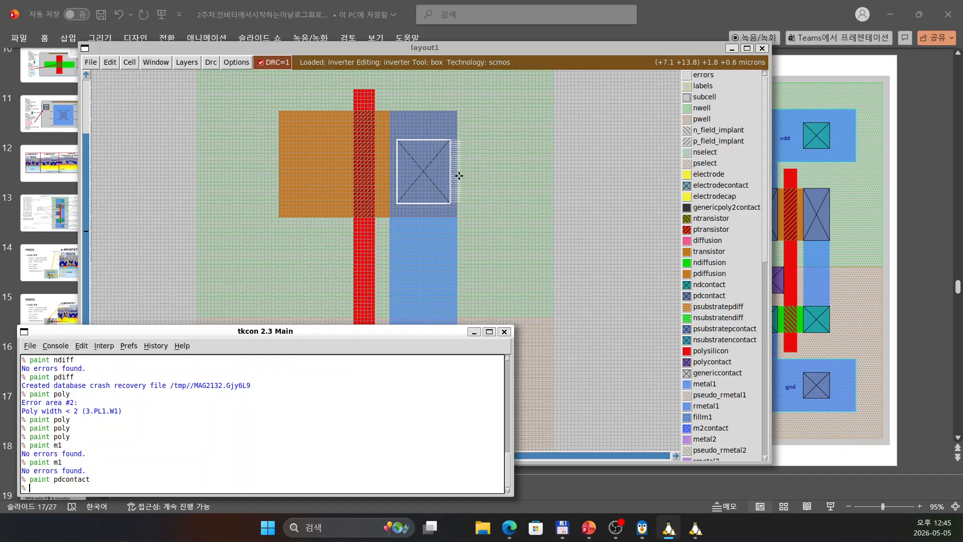
# Step: Examine the DRC error strip beside the pdcontact, using the box to gauge its extent and the metal1 width
pyautogui.click(503, 191)
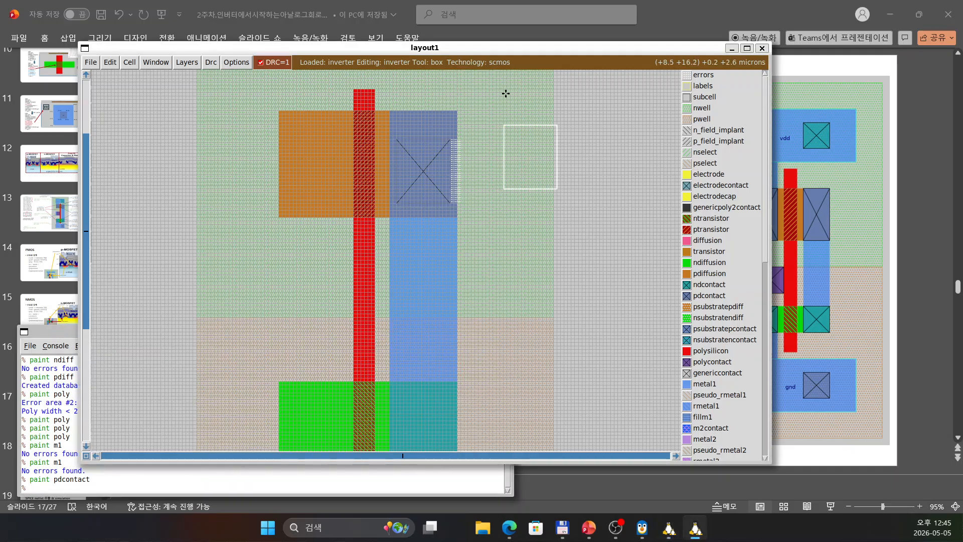
pyautogui.scroll(3, 539, 204)
pyautogui.keyDown('ctrl'); pyautogui.scroll(4, 539, 208); pyautogui.keyUp('ctrl')
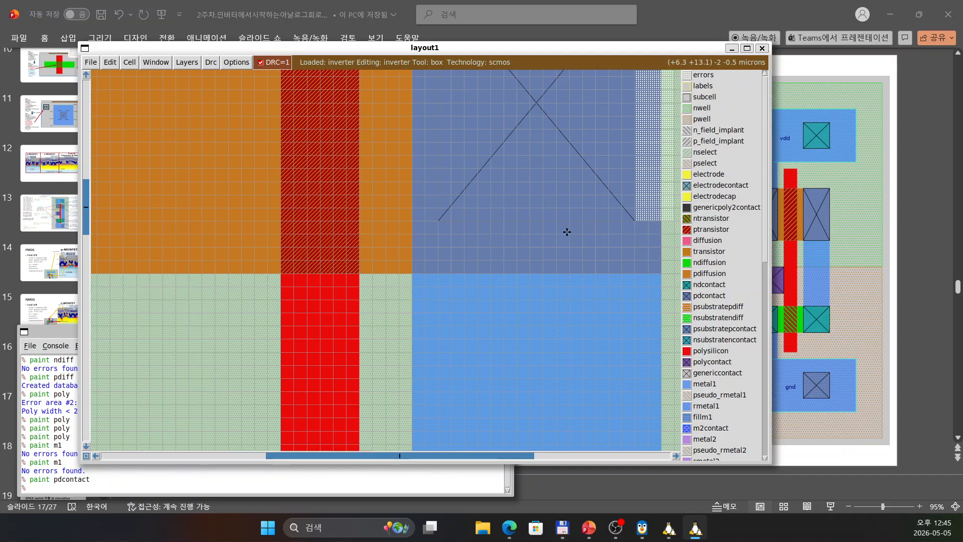
pyautogui.scroll(-1, 566, 231)
pyautogui.scroll(2, 566, 232)
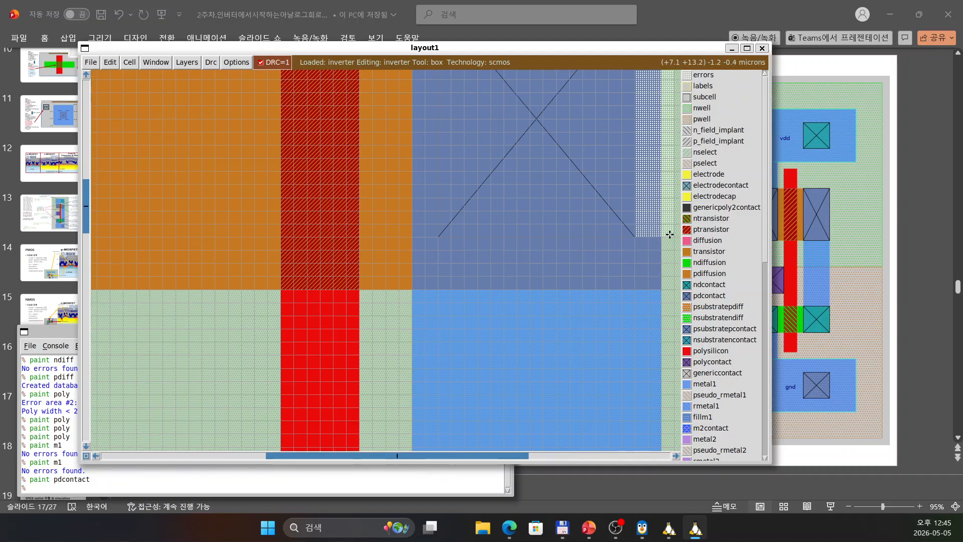
pyautogui.scroll(6, 641, 239)
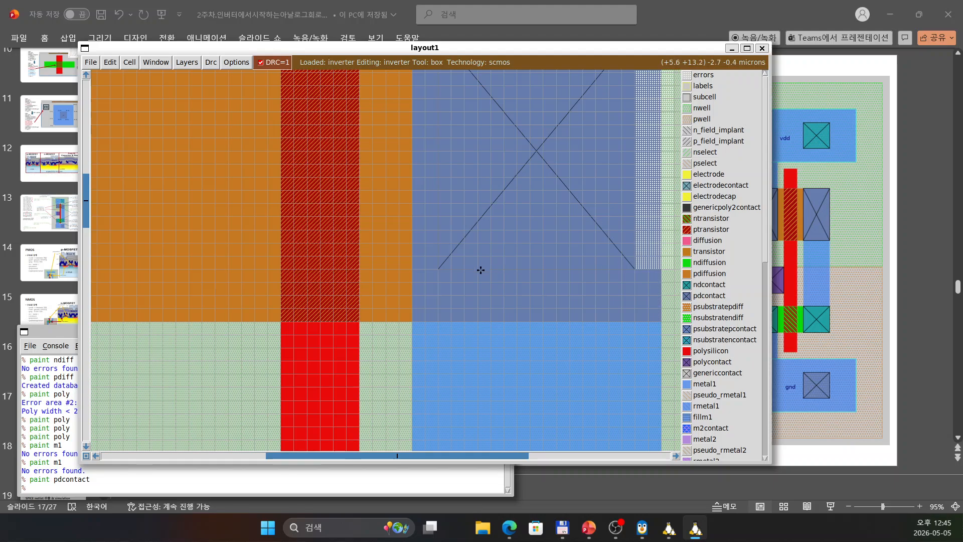
pyautogui.click(676, 455)
pyautogui.click(676, 455)
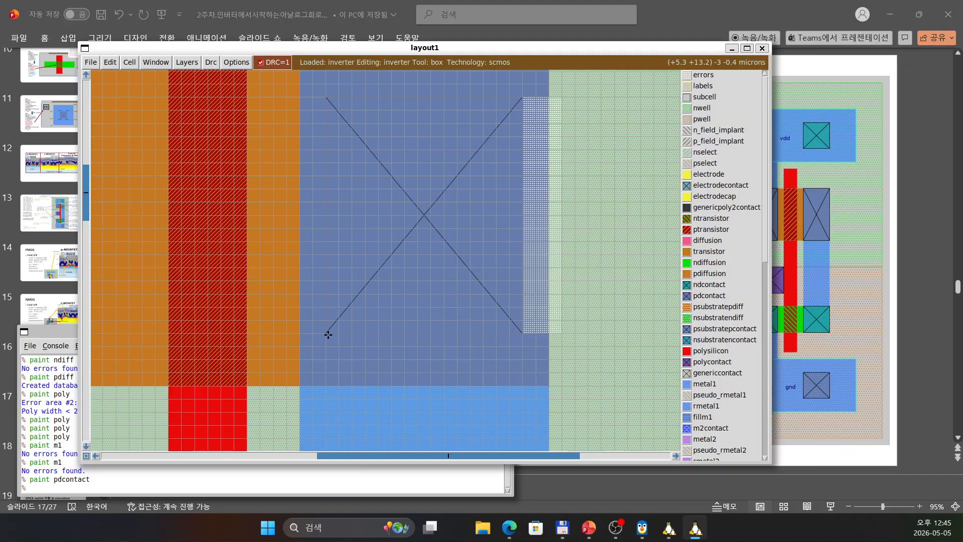
pyautogui.click(327, 334)
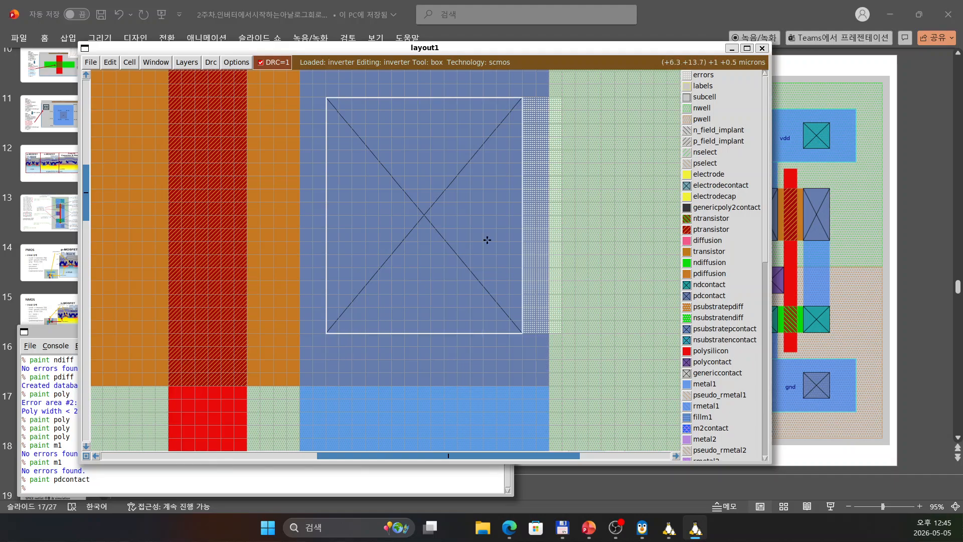
pyautogui.rightClick(562, 99)
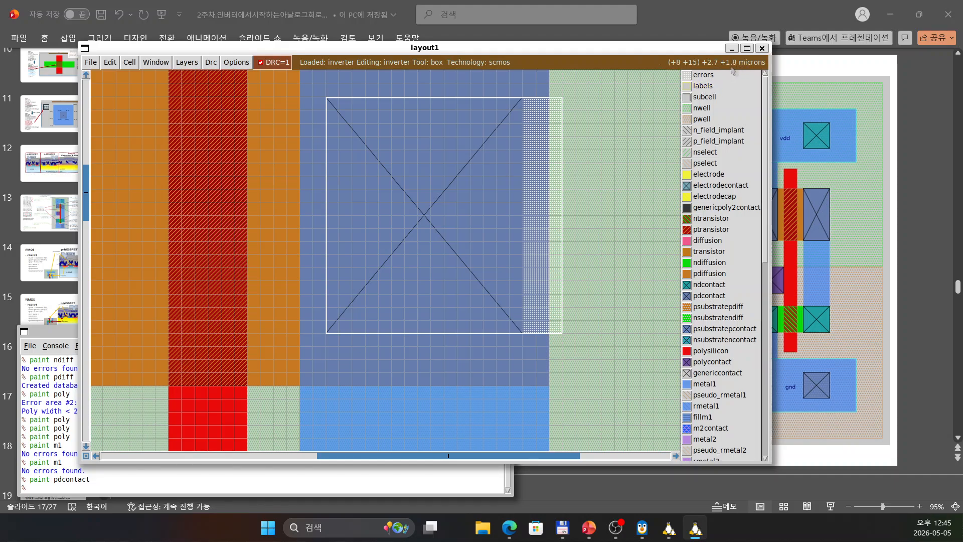
pyautogui.click(301, 333)
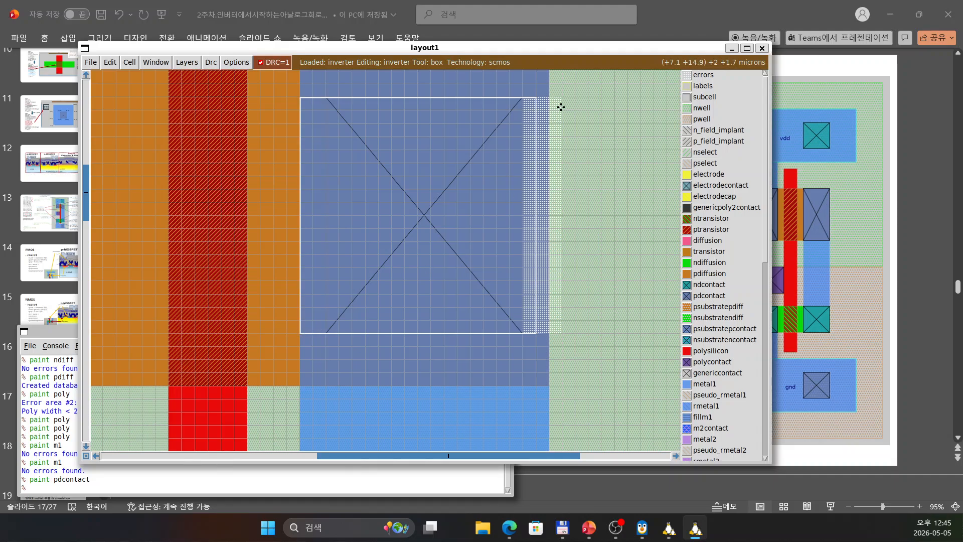
pyautogui.rightClick(549, 97)
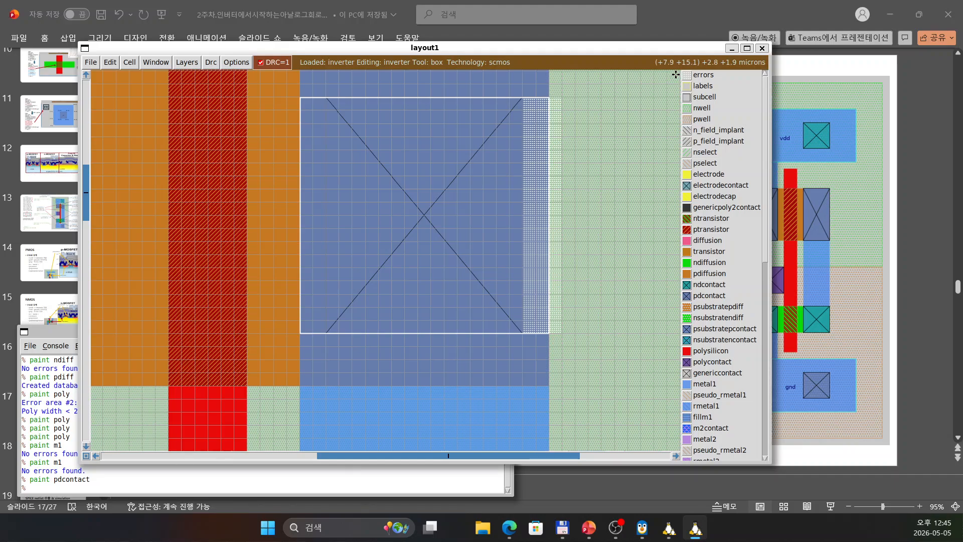
pyautogui.click(590, 246)
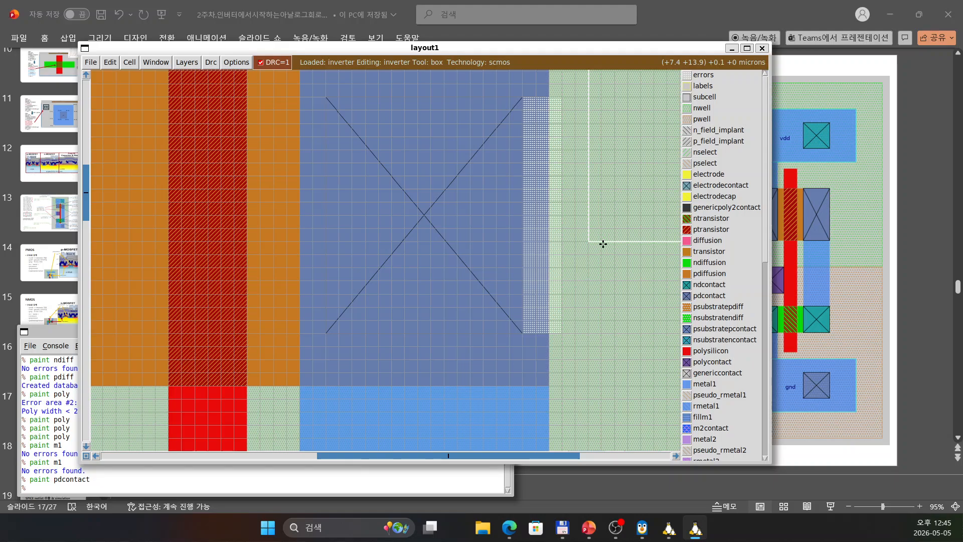
# Step: Undo the box moves and the pdcontact painted on the pdiffusion
pyautogui.press('u')
pyautogui.press('u')
pyautogui.press('u')
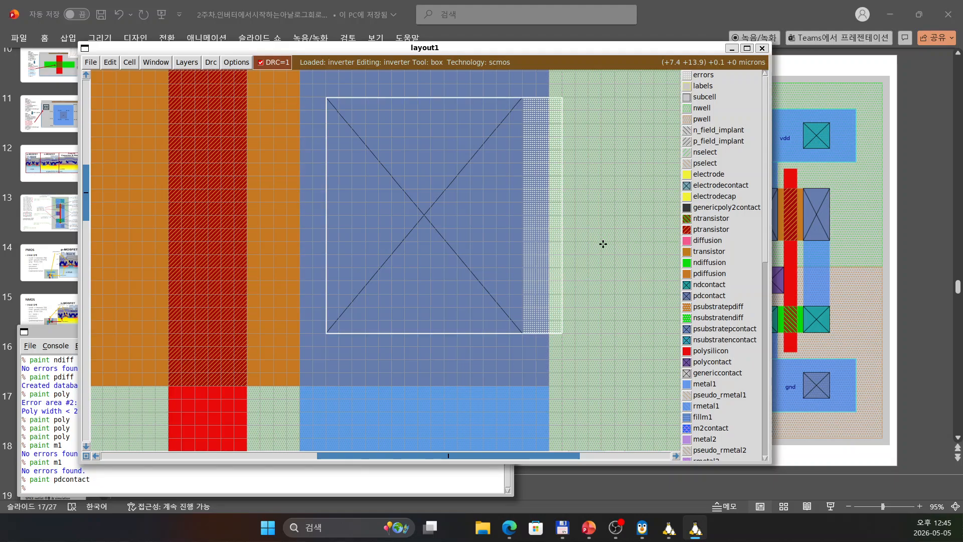
pyautogui.press('u')
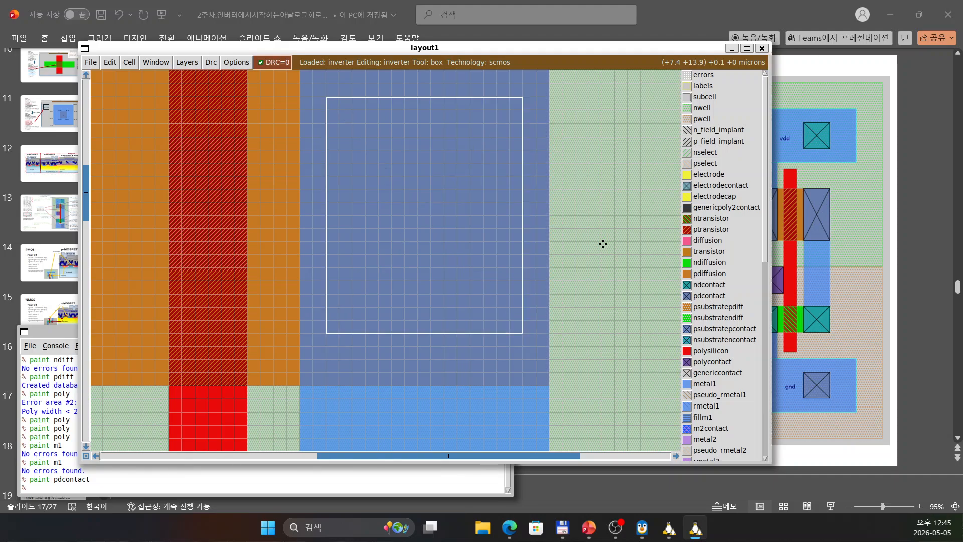
# Step: Paint pdcontact in a box about 1.8 µm square over the pdiffusion, flush with the metal1's outer edge
pyautogui.click(303, 332)
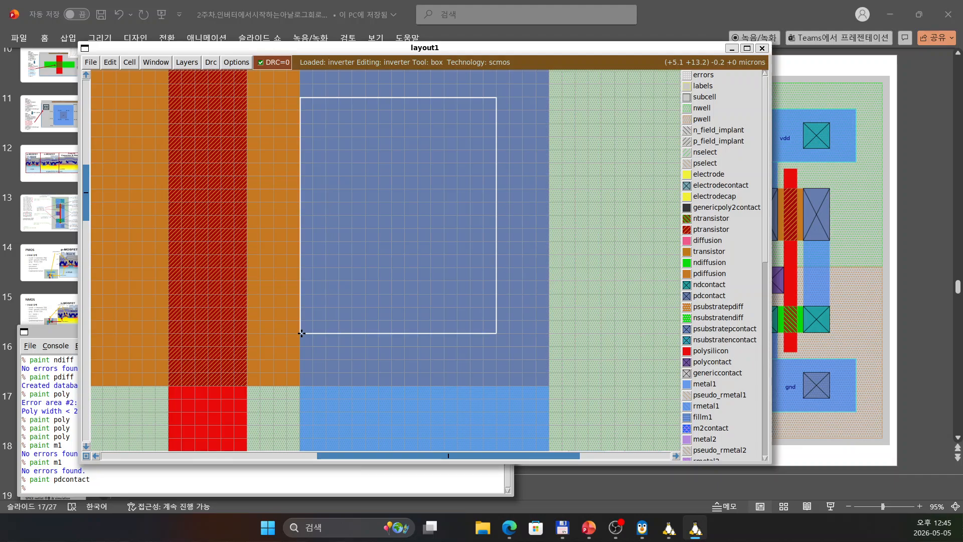
pyautogui.rightClick(549, 99)
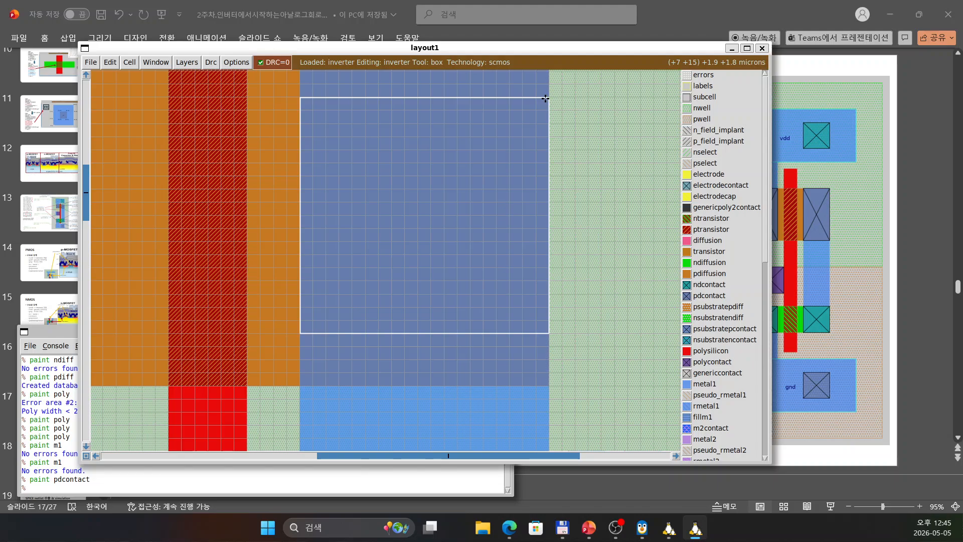
pyautogui.rightClick(547, 104)
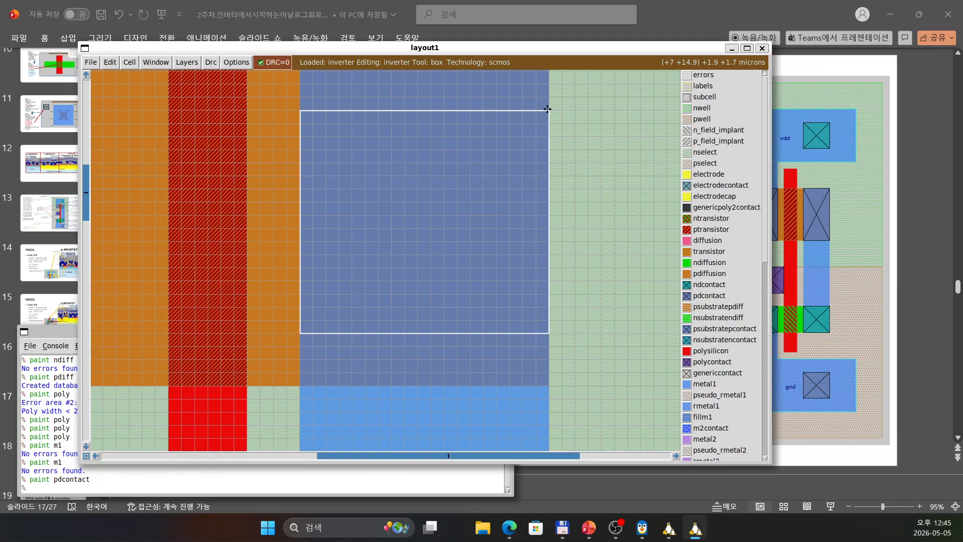
pyautogui.rightClick(548, 97)
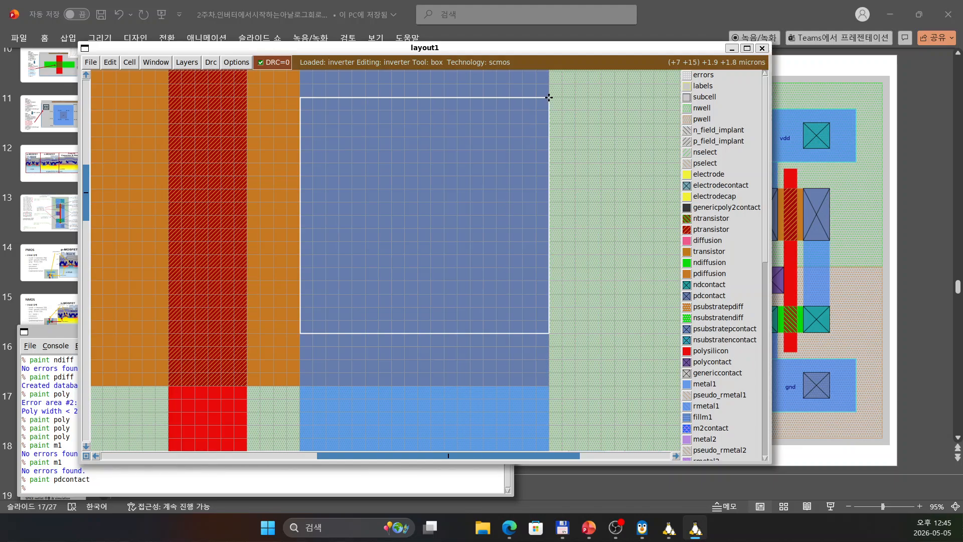
pyautogui.rightClick(535, 97)
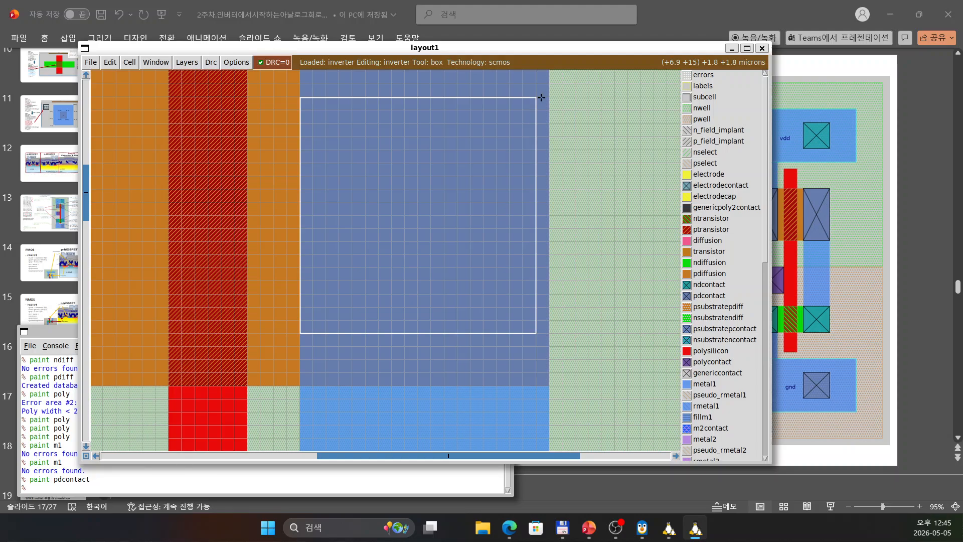
pyautogui.click(315, 332)
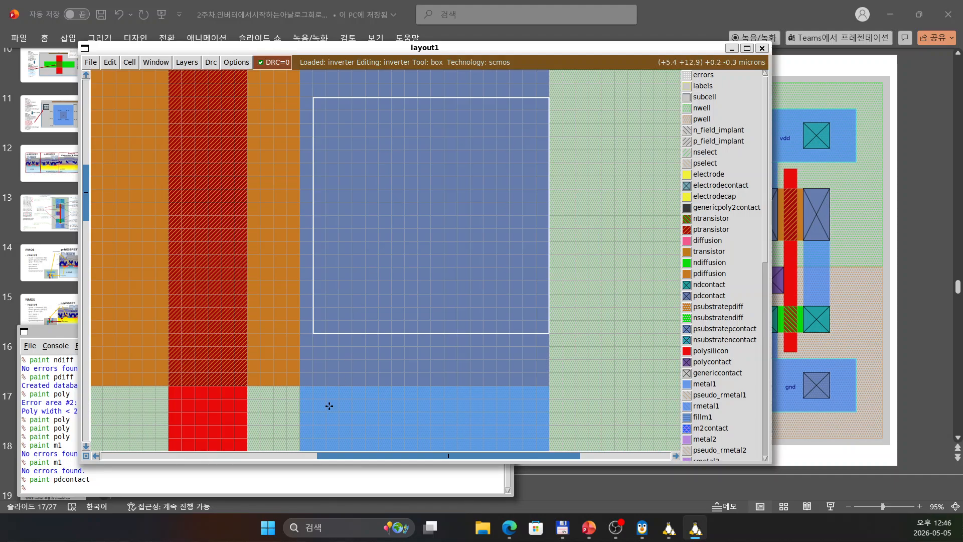
pyautogui.click(71, 487)
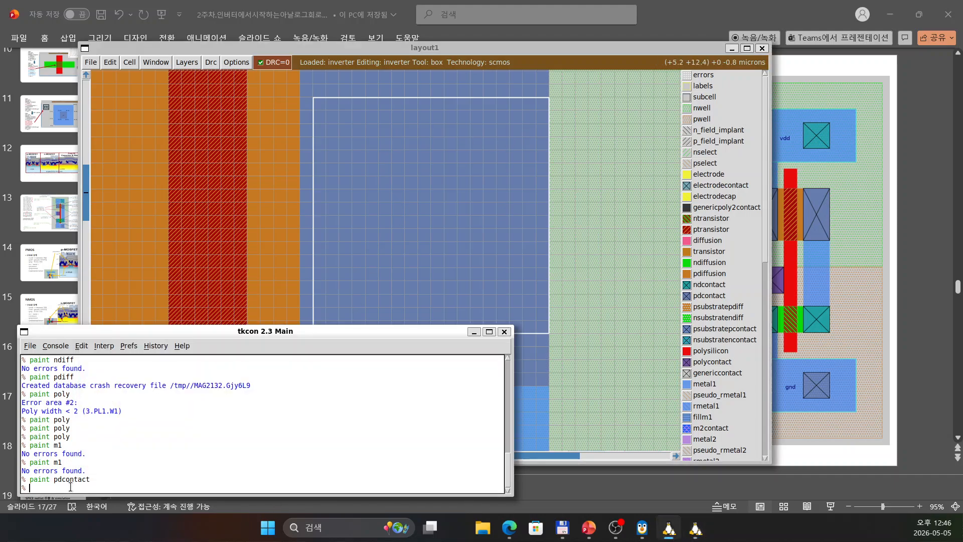
pyautogui.write('paint pdcontact')
pyautogui.press('Return')
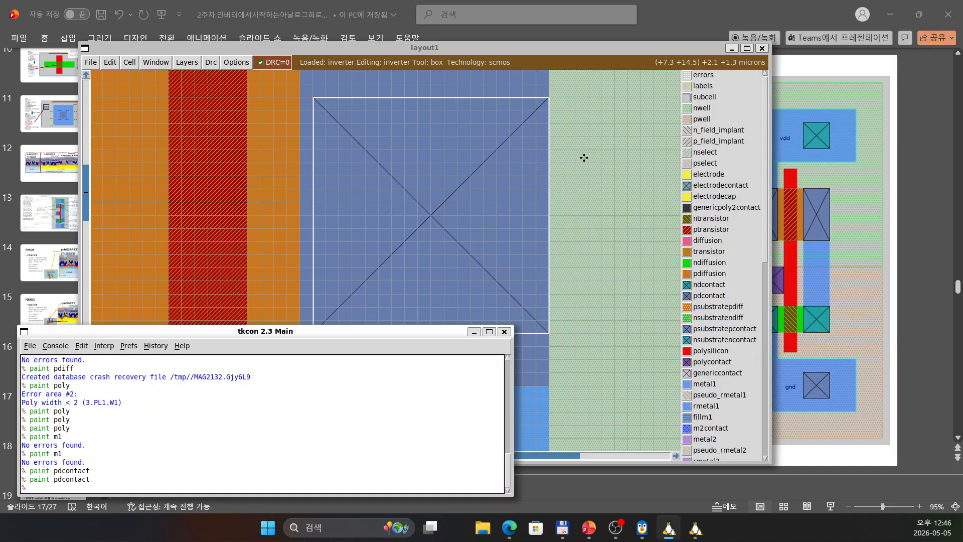
# Step: Paint ndcontact in a box about 1.8 µm square over the ndiffusion and metal1 overlap, flush with the metal1's outer edge, and update DRC
pyautogui.hotkey('shift', 'z')
pyautogui.hotkey('shift', 'z')
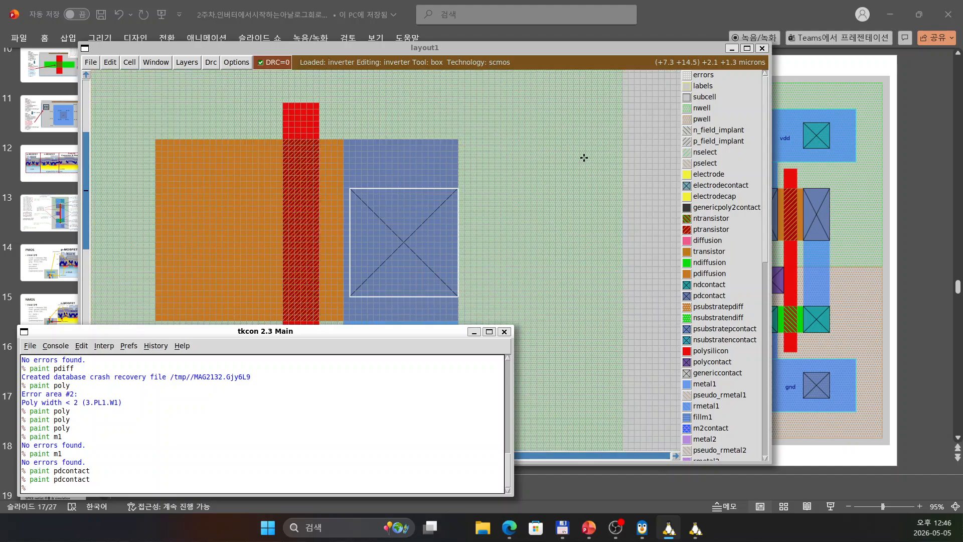
pyautogui.scroll(-6, 516, 247)
pyautogui.scroll(-3, 515, 226)
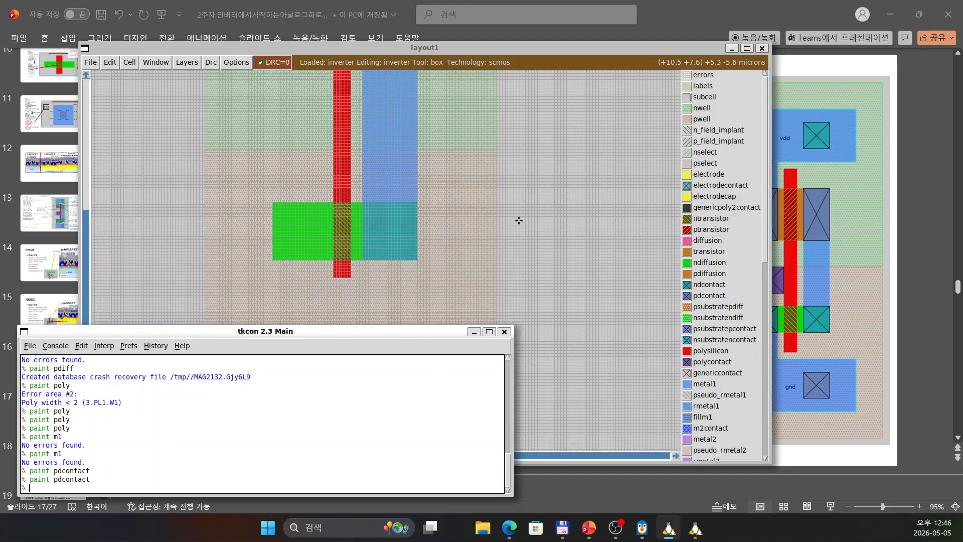
pyautogui.click(367, 252)
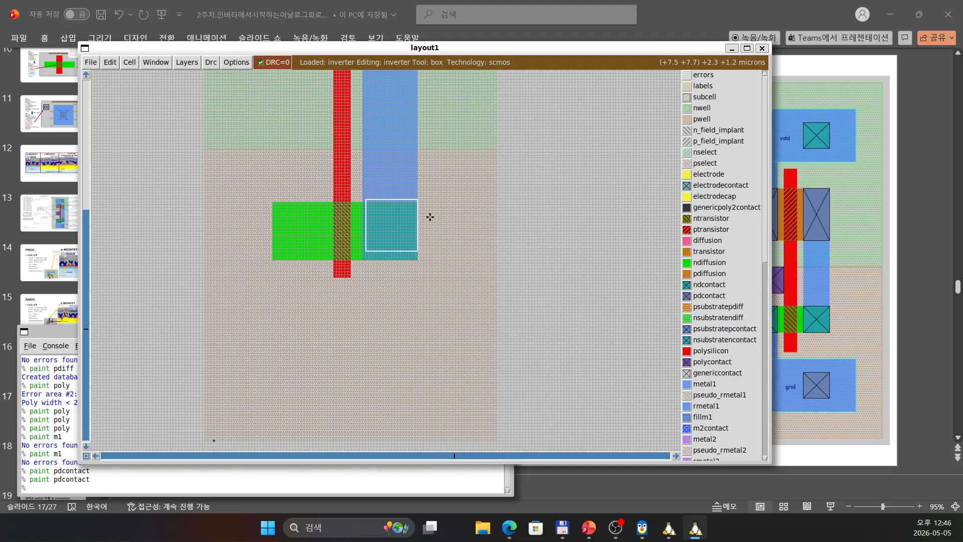
pyautogui.click(366, 256)
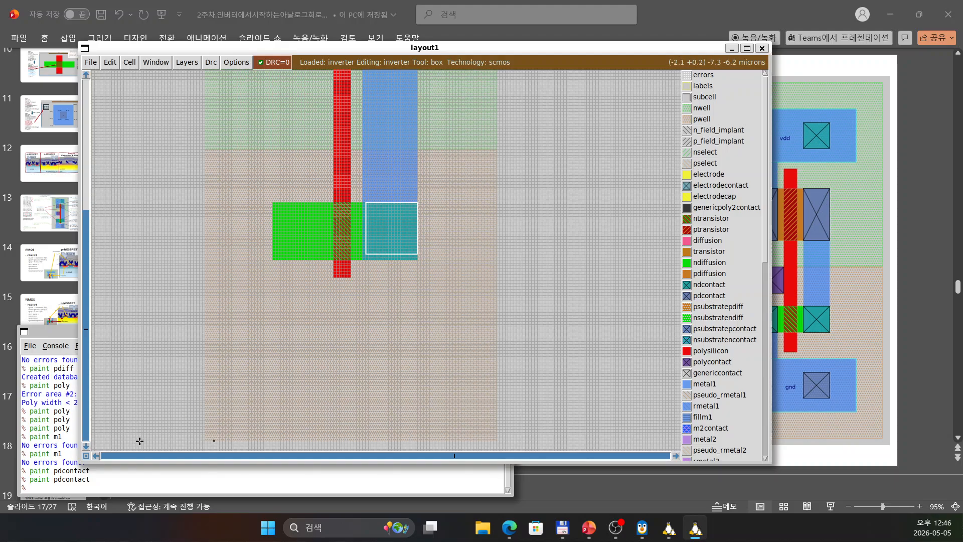
pyautogui.click(50, 488)
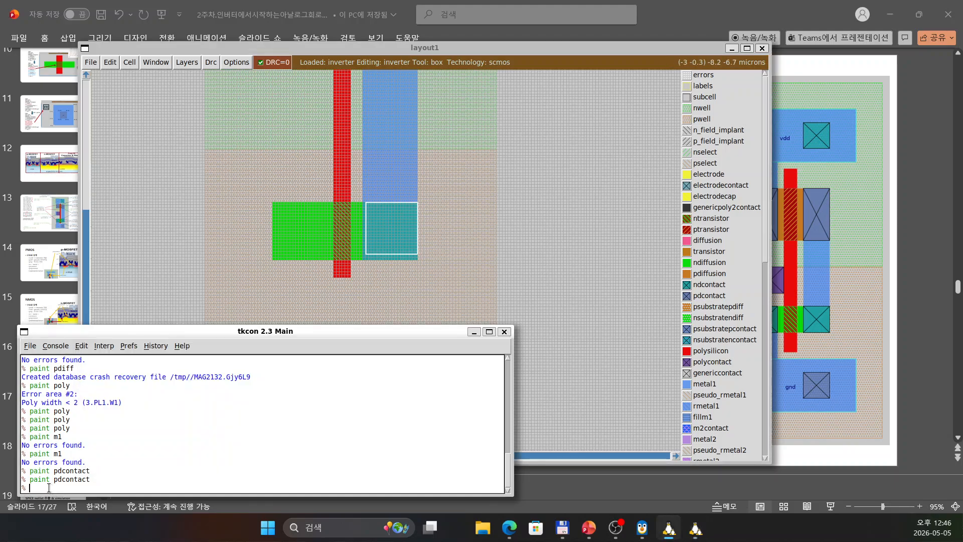
pyautogui.write('paint ndcontact')
pyautogui.press('Return')
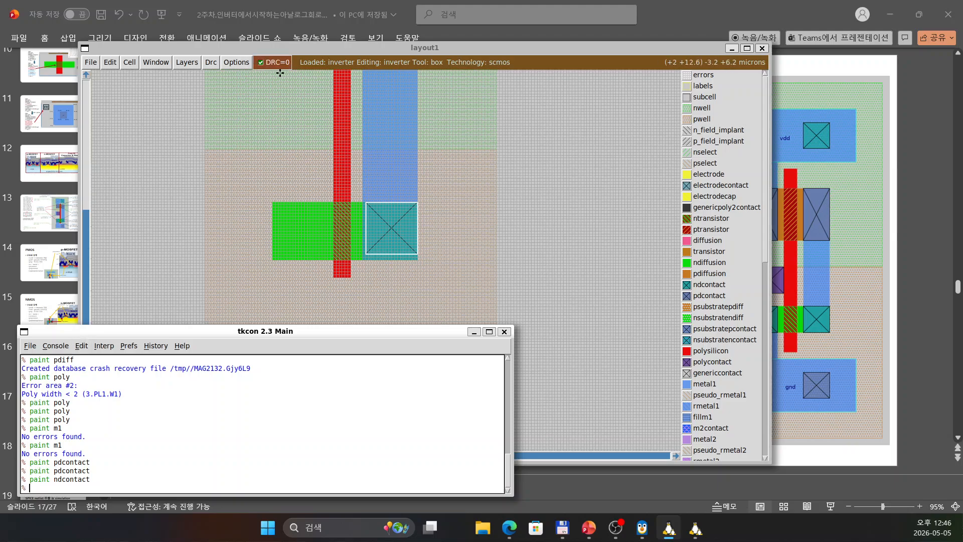
pyautogui.click(211, 62)
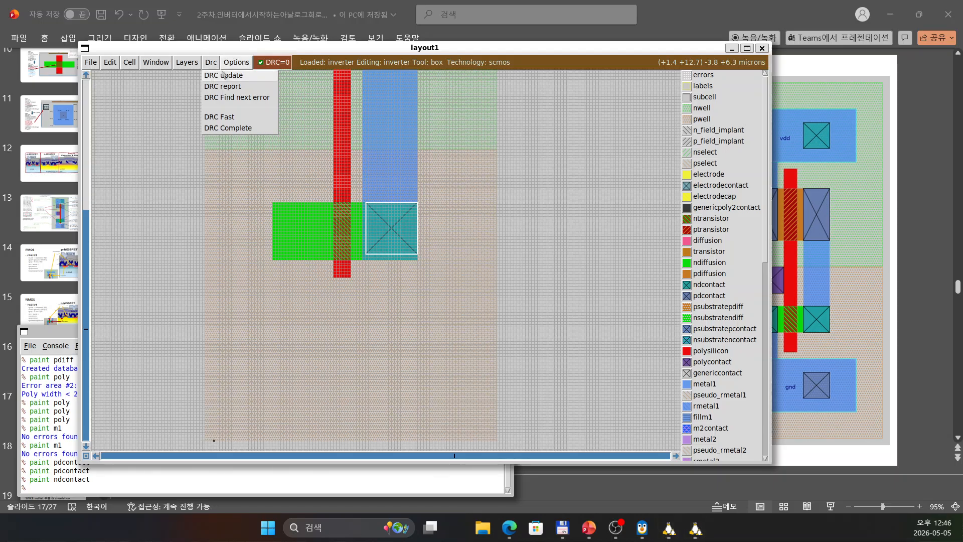
pyautogui.click(226, 78)
pyautogui.click(559, 240)
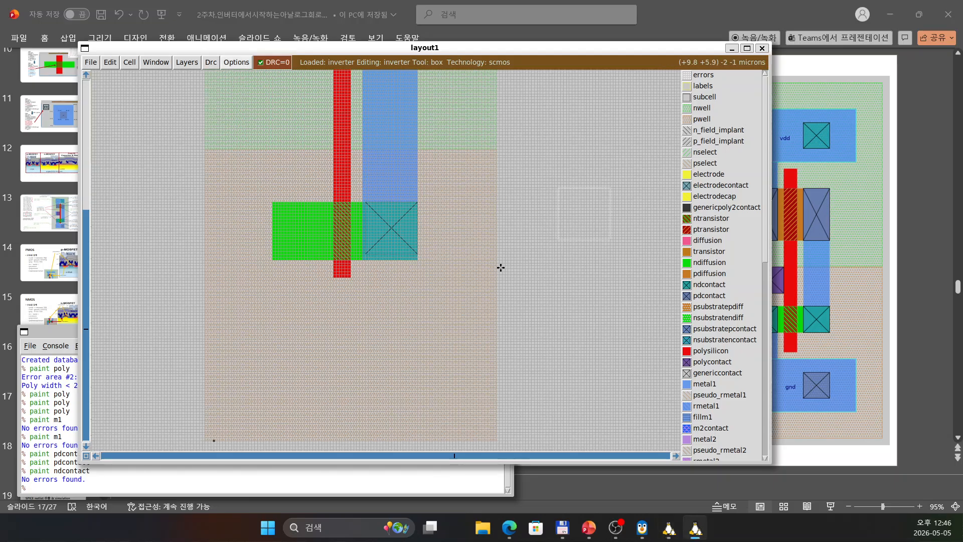
# Step: Paint poly in a box about 1.8 µm square against the gate's outer side, midway between the two diffusions across the well boundary
pyautogui.scroll(2, 489, 254)
pyautogui.scroll(3, 489, 253)
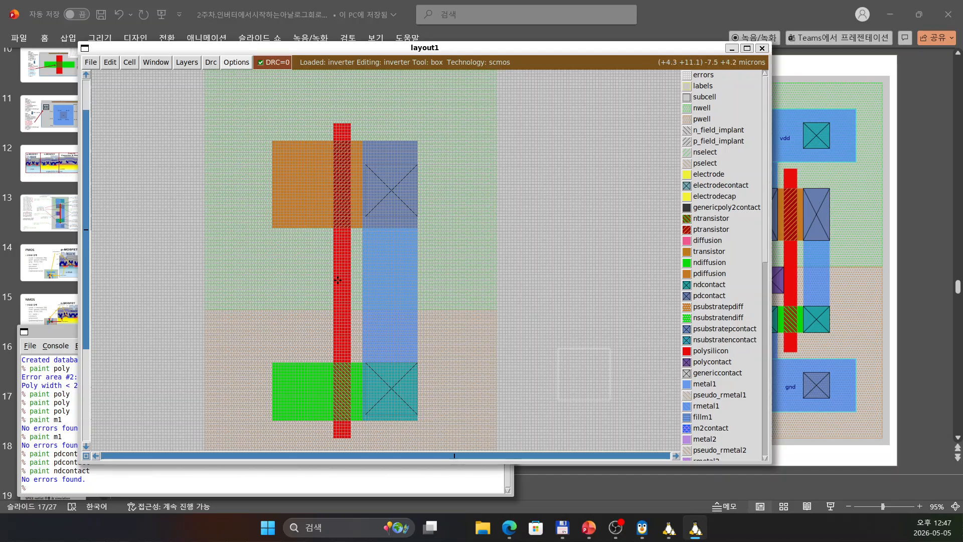
pyautogui.click(287, 321)
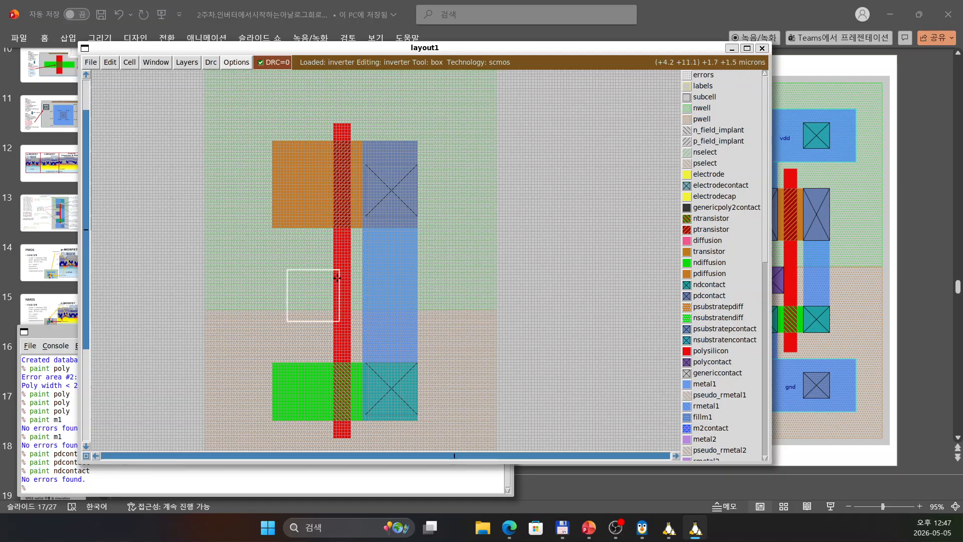
pyautogui.click(282, 321)
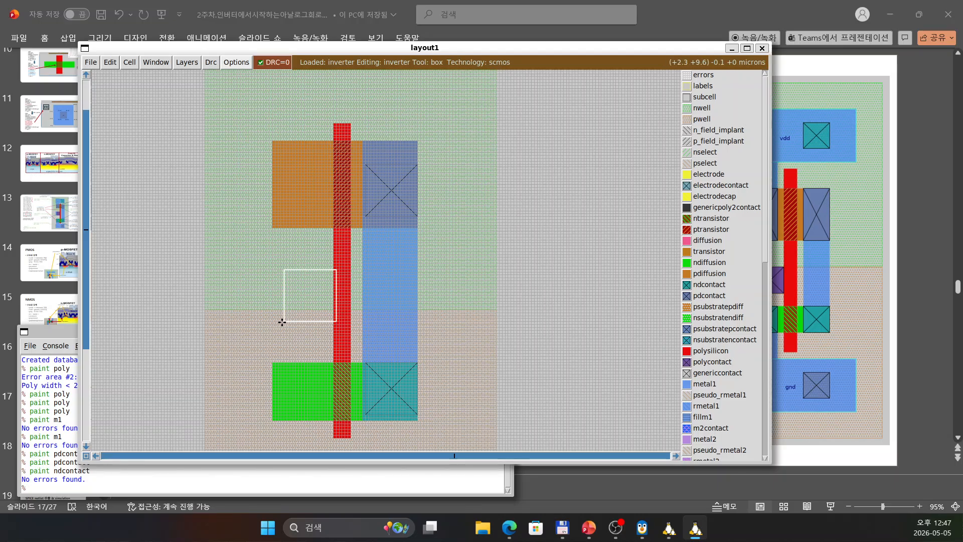
pyautogui.click(278, 321)
pyautogui.click(281, 321)
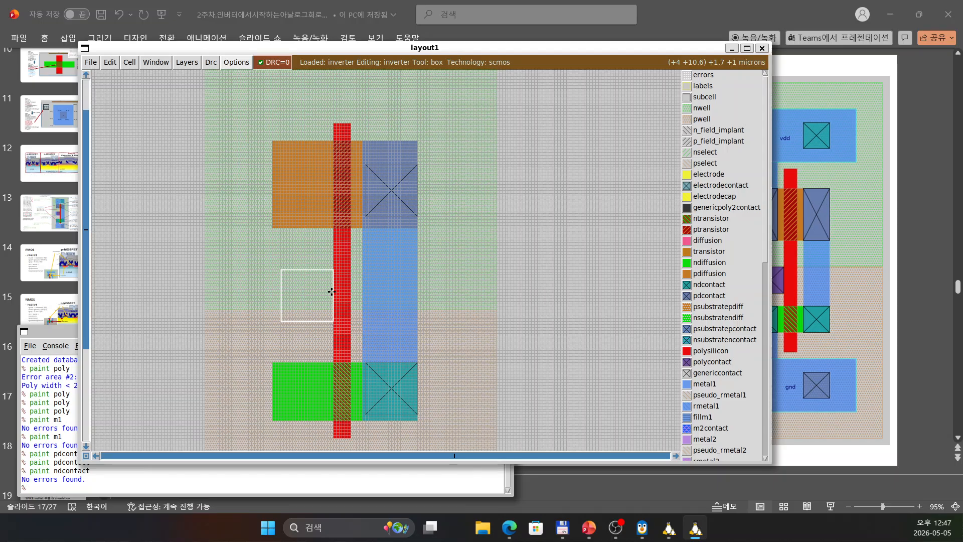
pyautogui.click(49, 483)
pyautogui.write('paint')
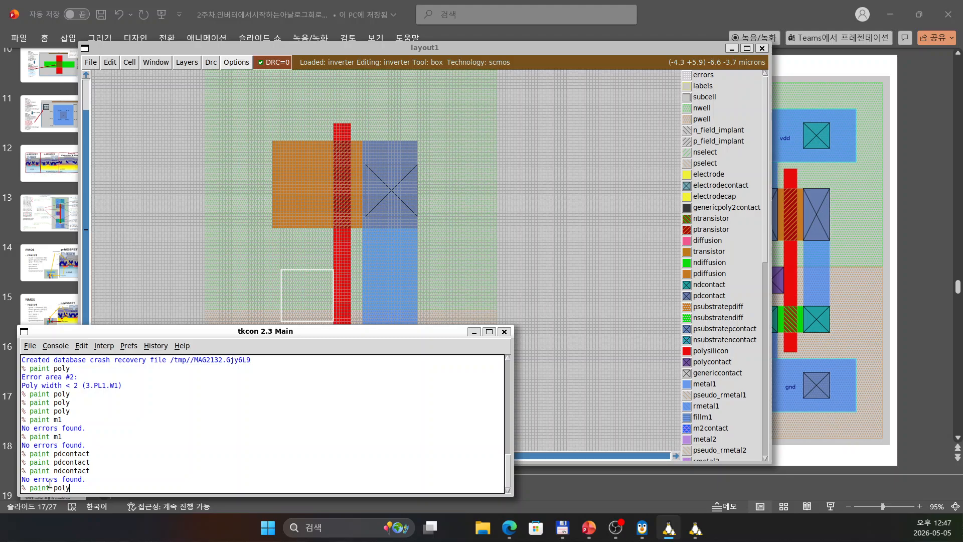
pyautogui.write('poly')
pyautogui.press('Return')
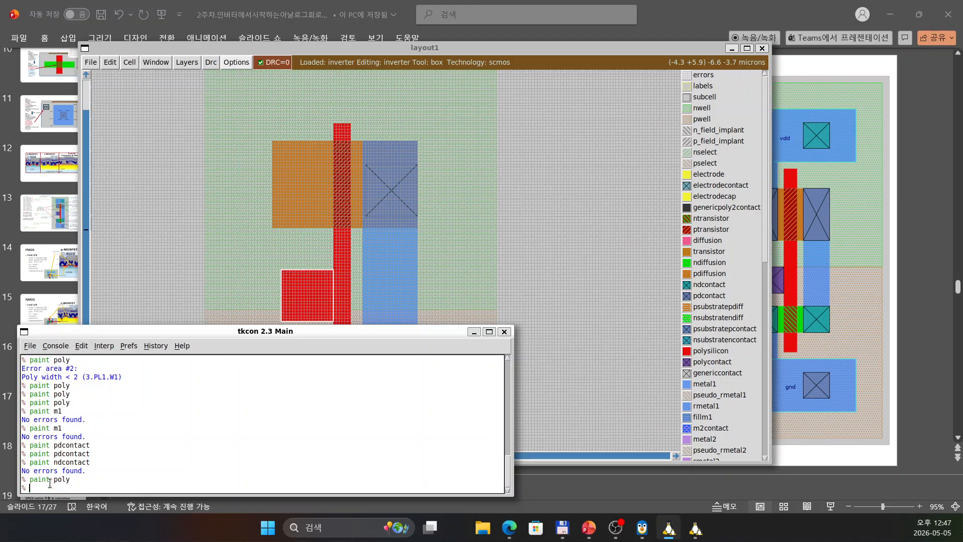
# Step: Paint m1 in a box about 5.4 µm wide and 1.8 µm high, covering the square poly pad and extending outward past the wells
pyautogui.click(465, 278)
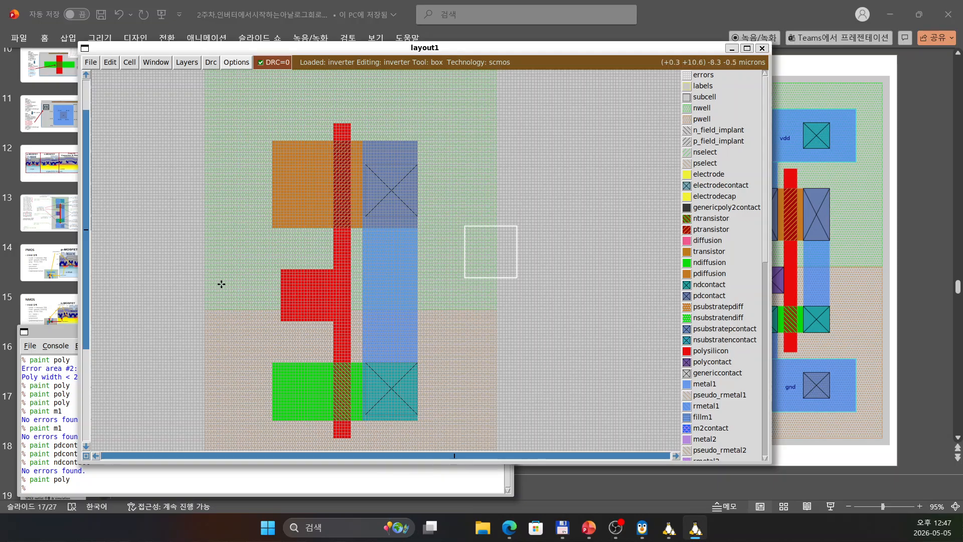
pyautogui.click(281, 321)
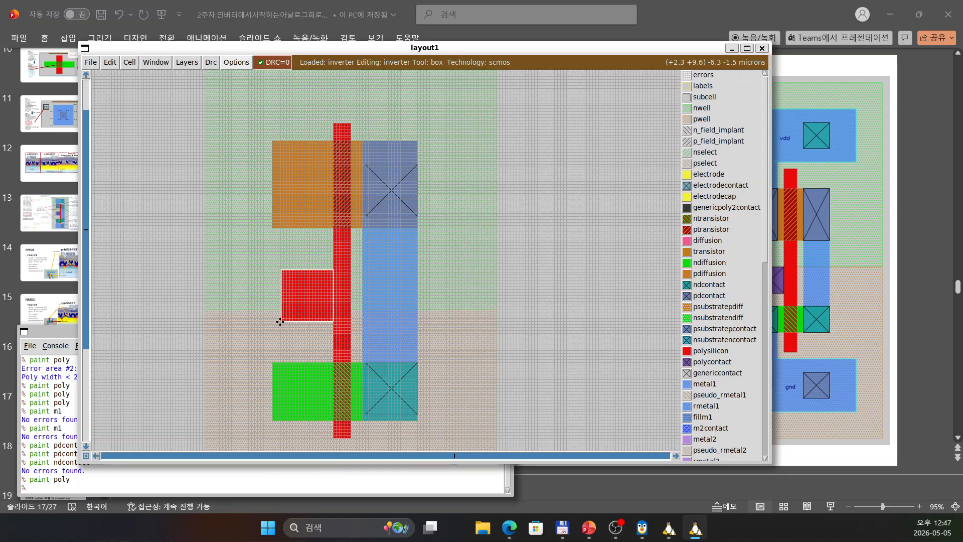
pyautogui.click(177, 322)
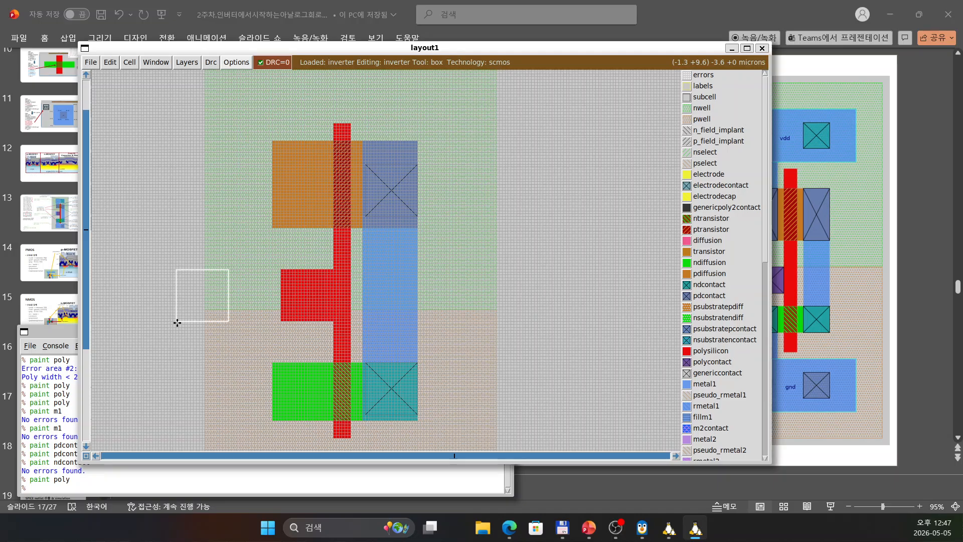
pyautogui.rightClick(333, 269)
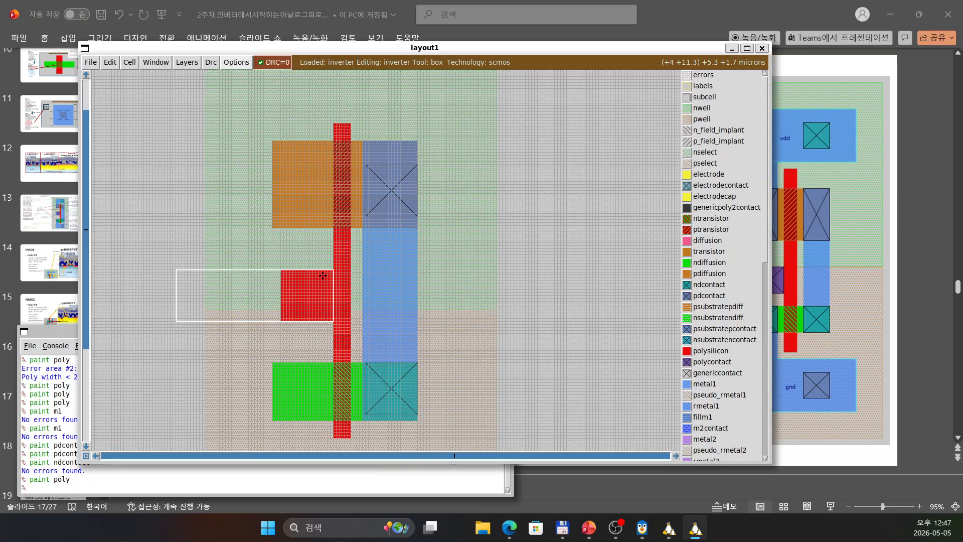
pyautogui.click(58, 489)
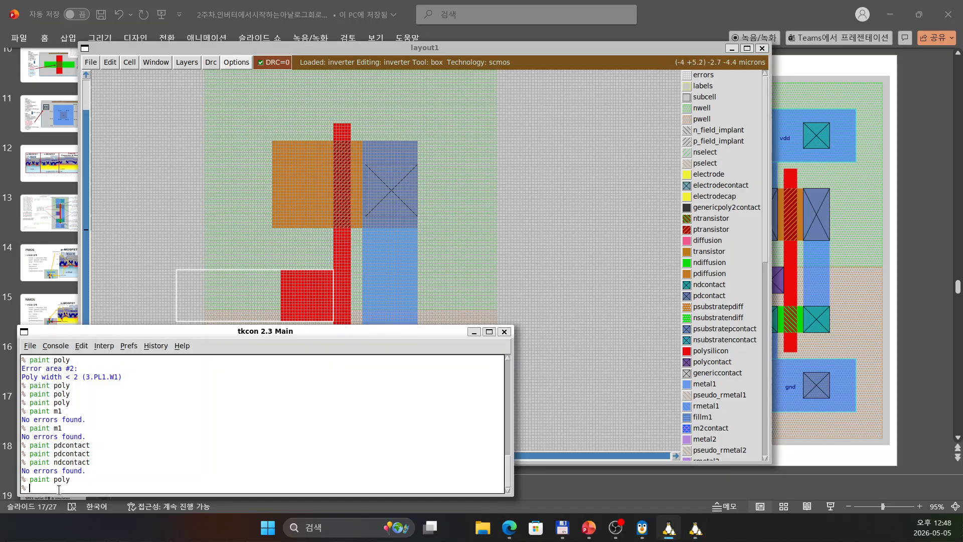
pyautogui.write('ain')
pyautogui.write('nt ')
pyautogui.write('m1')
pyautogui.press('Return')
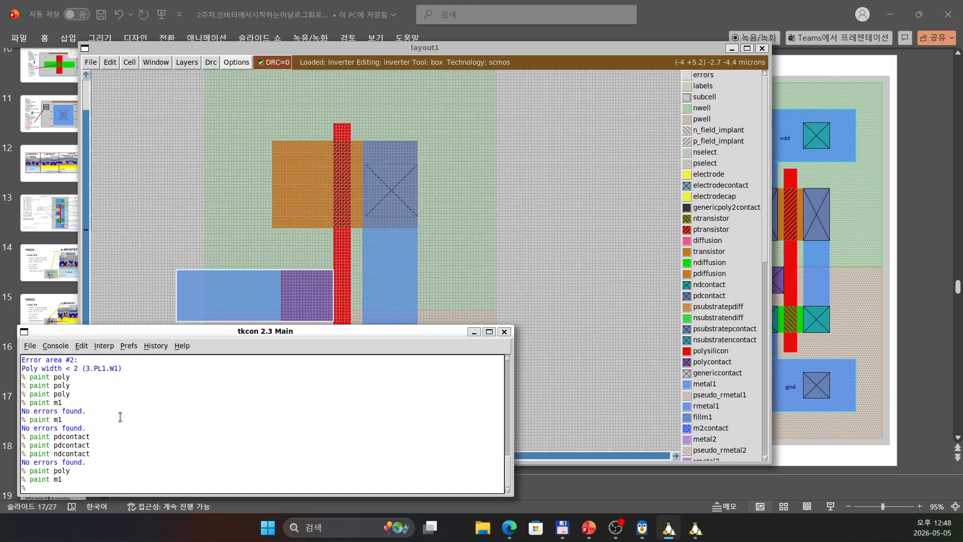
# Step: Paint polycontact in a box about 1.8 µm square exactly over the poly pad and metal1 overlap, and update DRC
pyautogui.scroll(-1, 463, 250)
pyautogui.scroll(-2, 463, 250)
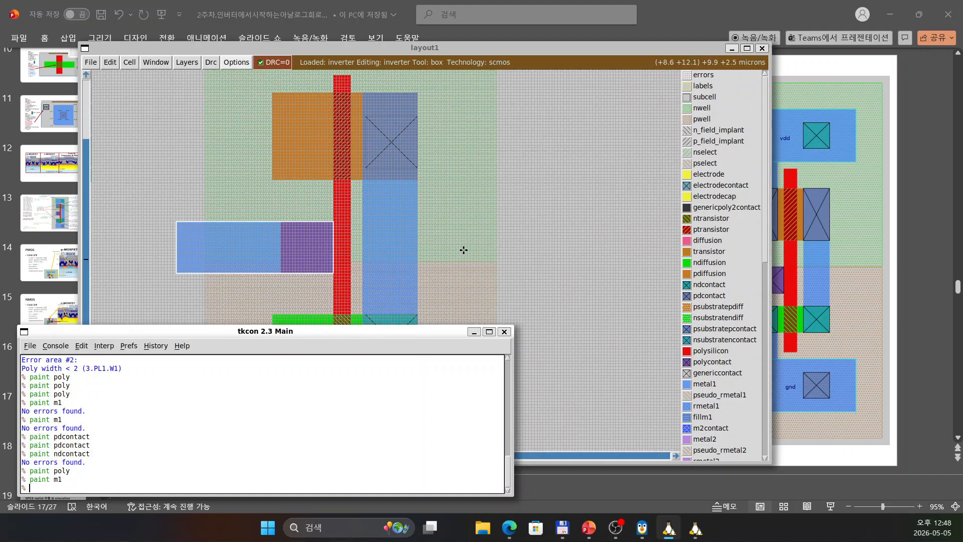
pyautogui.scroll(-1, 464, 250)
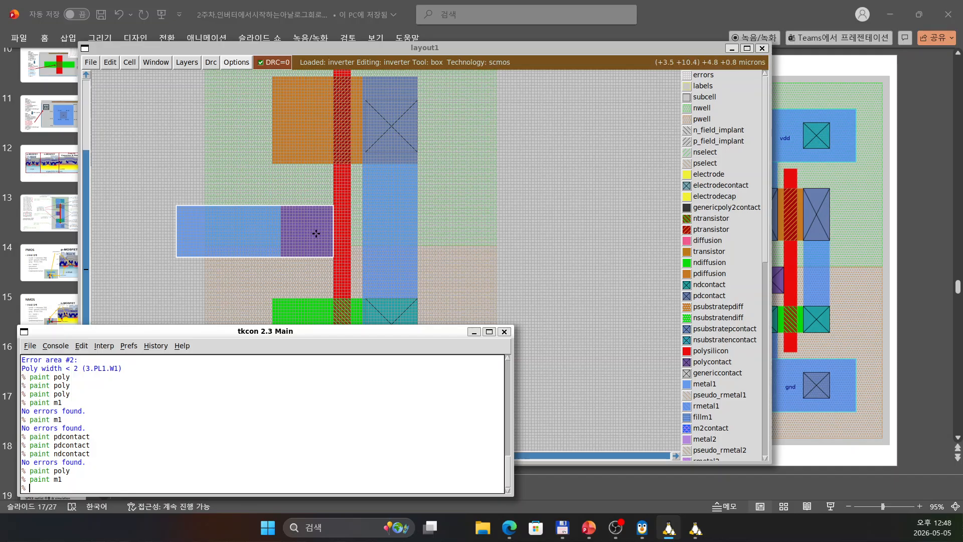
pyautogui.click(281, 257)
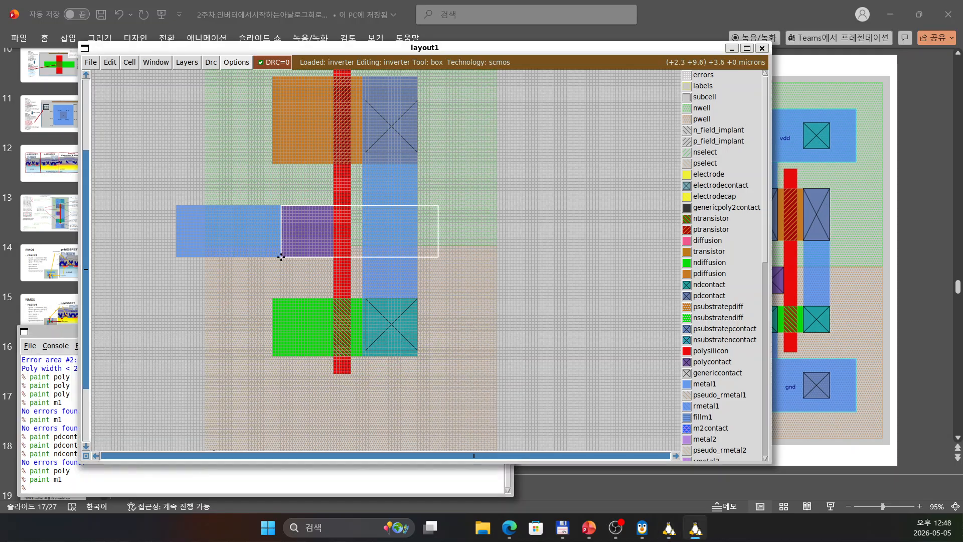
pyautogui.rightClick(333, 205)
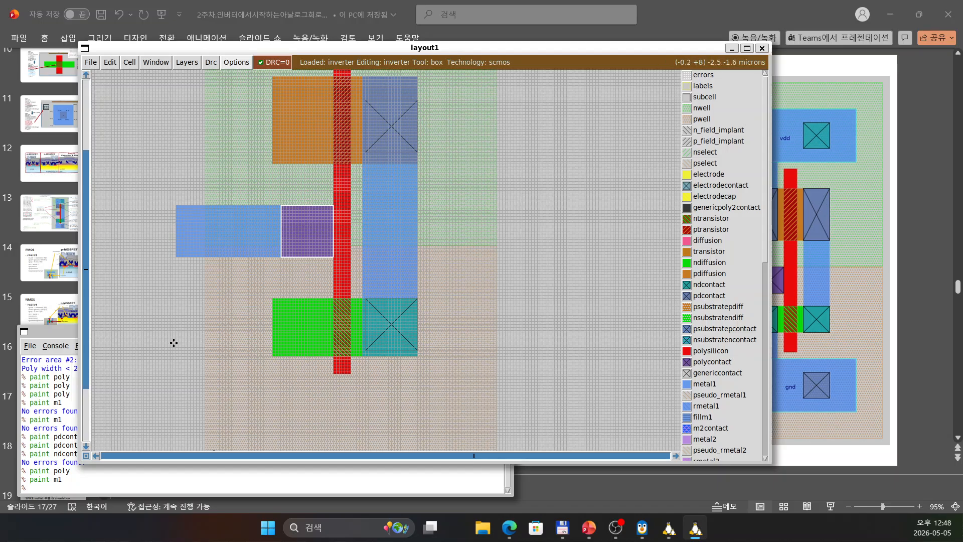
pyautogui.click(59, 491)
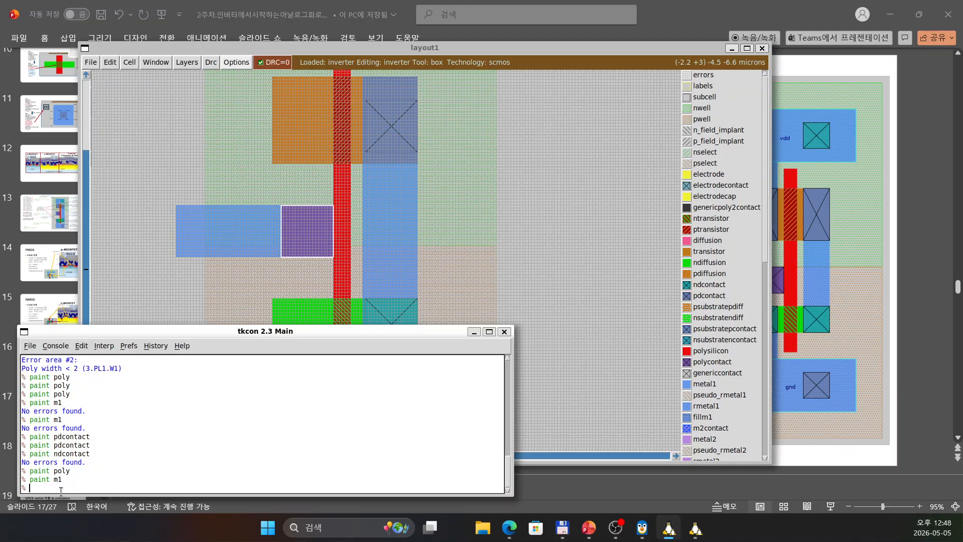
pyautogui.write('paint polycontact')
pyautogui.press('Return')
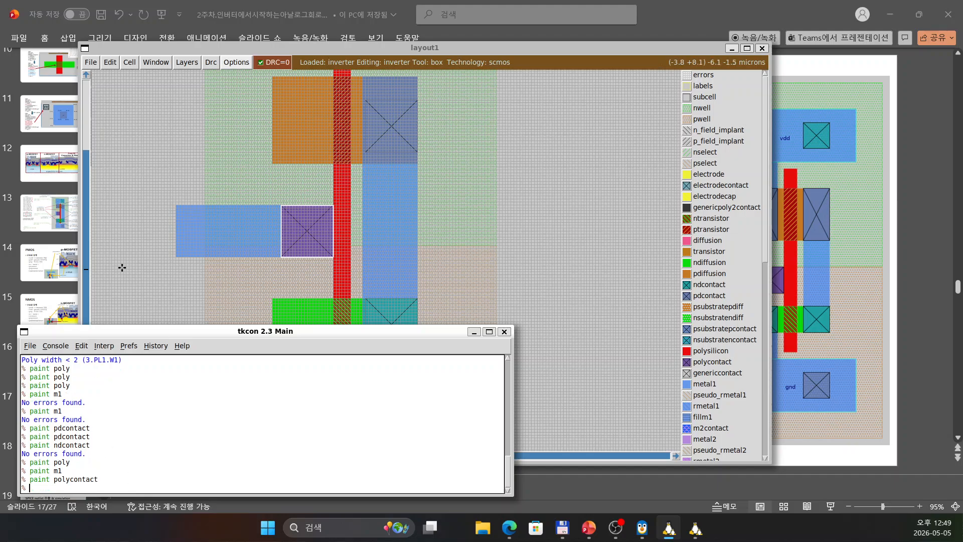
pyautogui.click(211, 62)
pyautogui.click(224, 77)
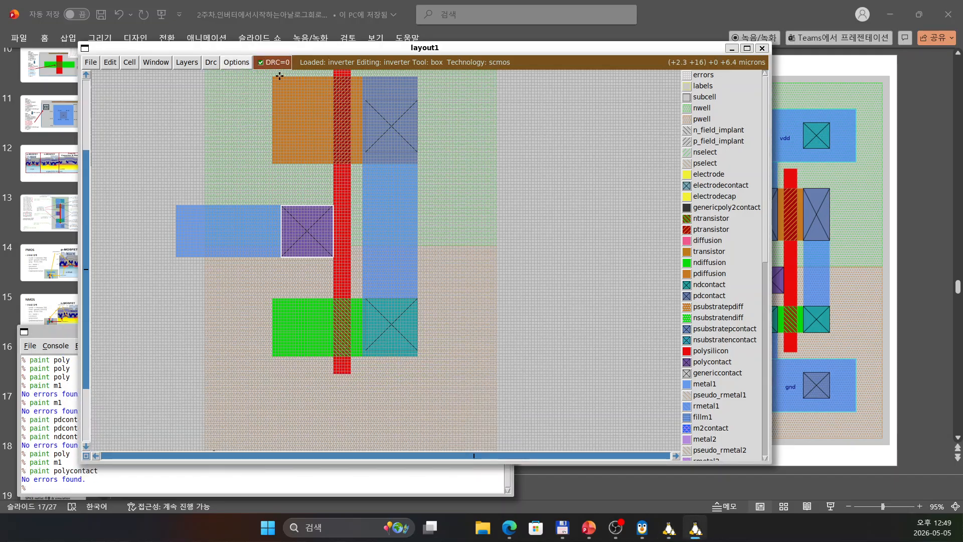
# Step: Paint m1 in a box about 1.8 µm wide and 5.8 µm high, from the ndiffusion's left end down into the pwell
pyautogui.scroll(2, 508, 245)
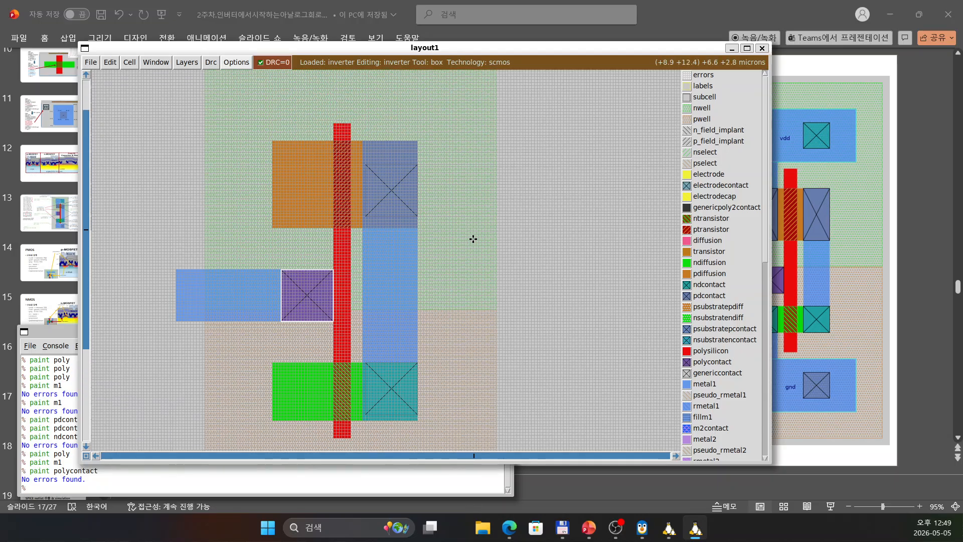
pyautogui.scroll(-1, 473, 239)
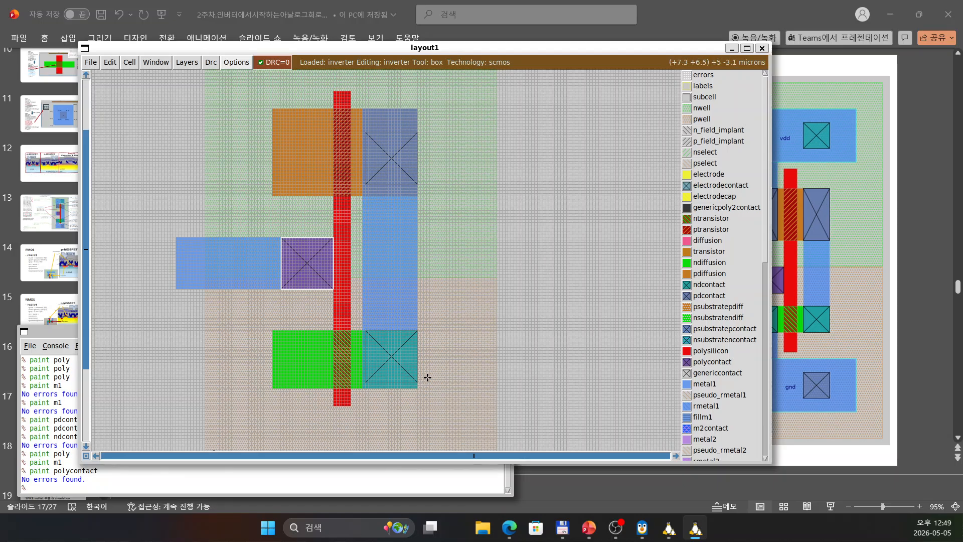
pyautogui.scroll(-2, 431, 310)
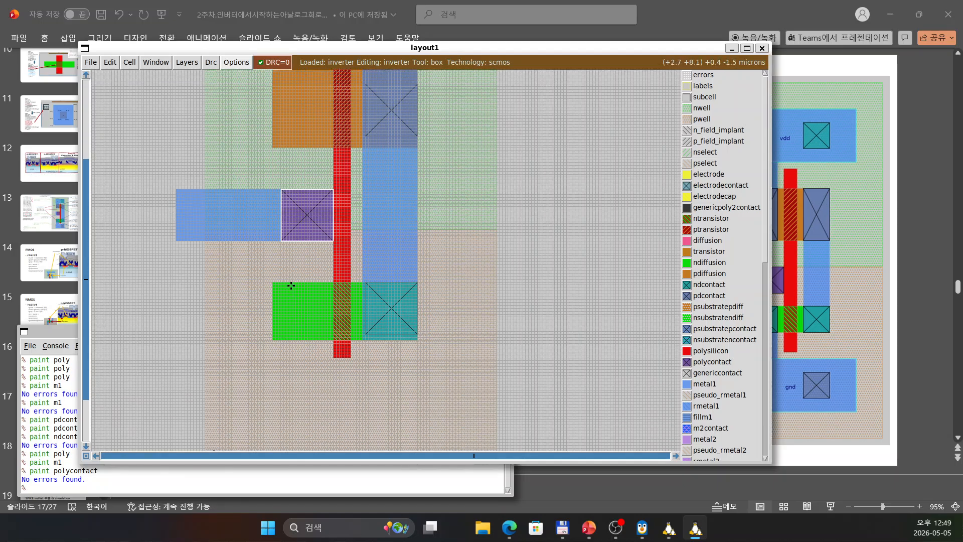
pyautogui.click(272, 340)
pyautogui.scroll(-2, 388, 363)
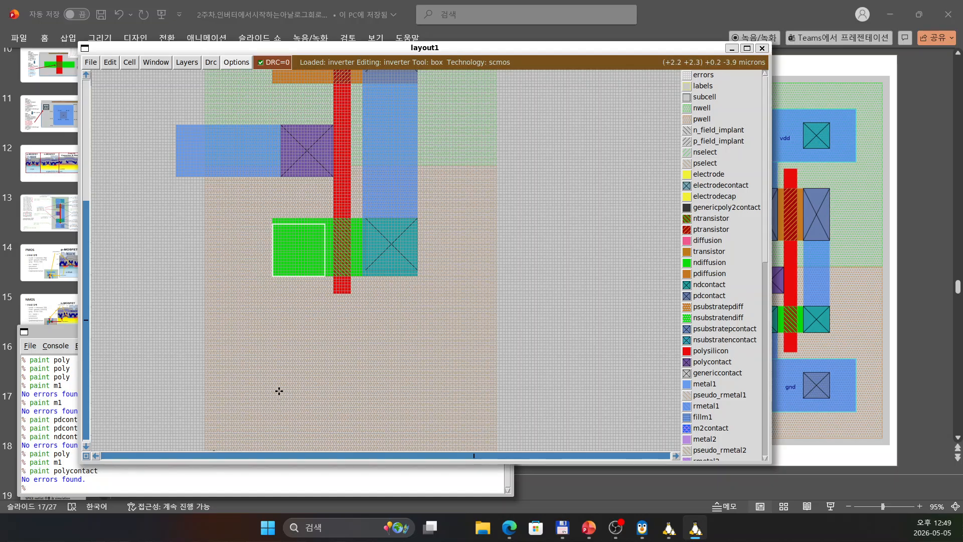
pyautogui.scroll(-1, 279, 390)
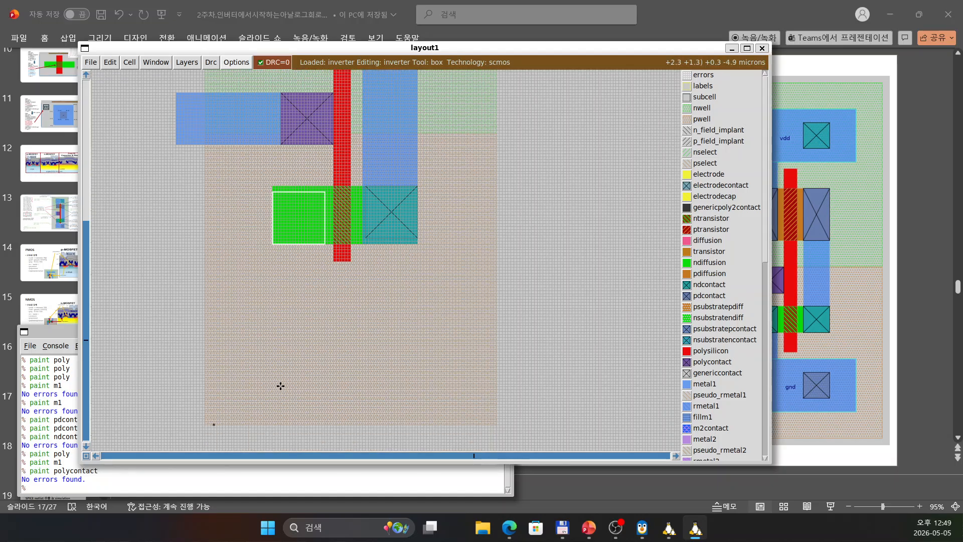
pyautogui.click(272, 355)
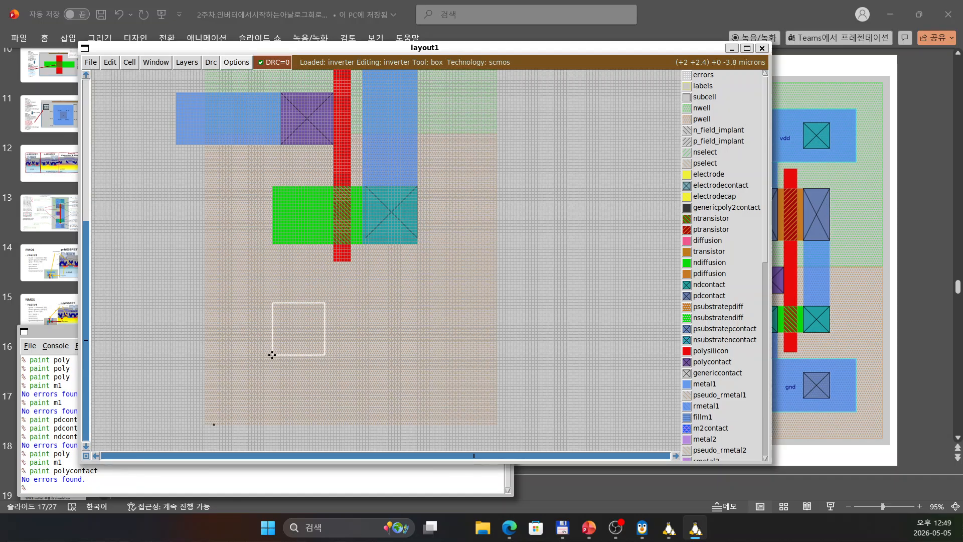
pyautogui.rightClick(324, 185)
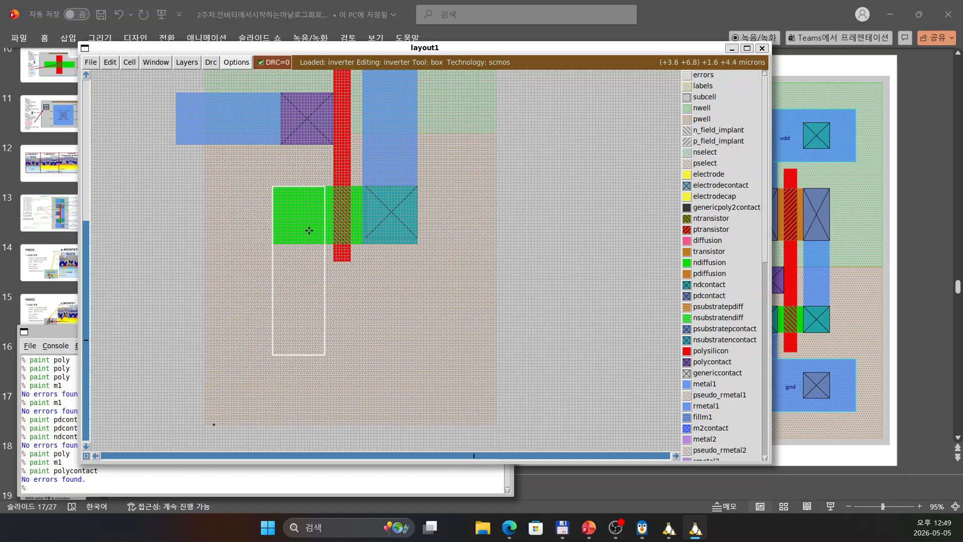
pyautogui.click(35, 483)
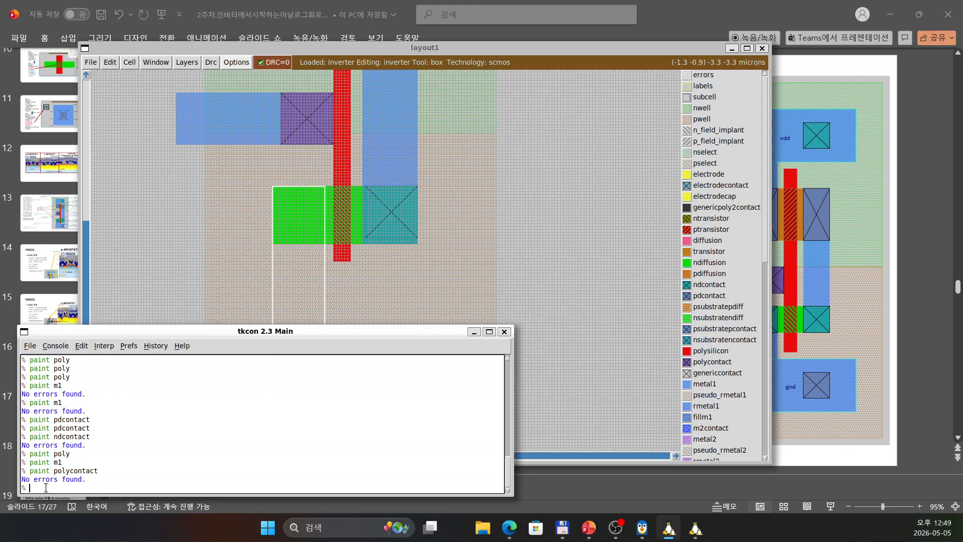
pyautogui.write('paint m1')
pyautogui.press('Return')
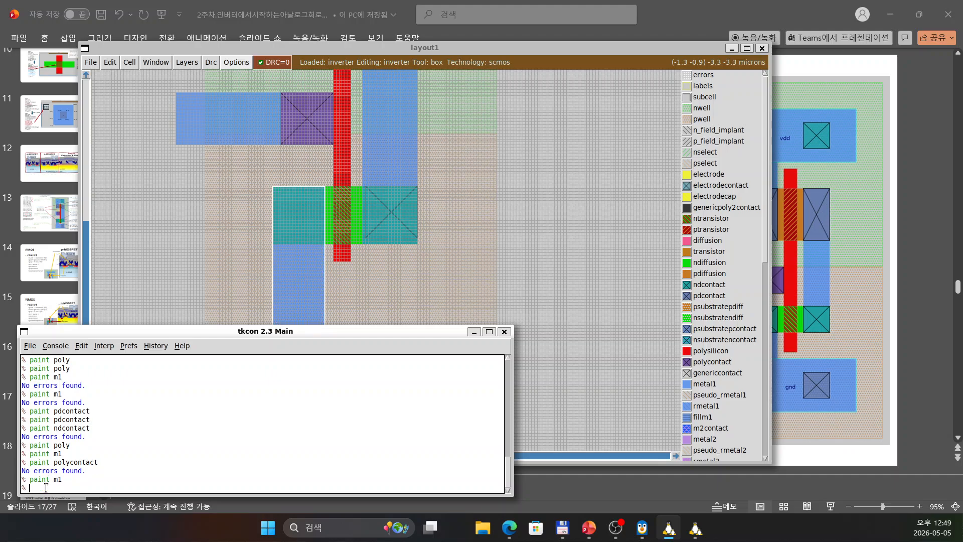
# Step: Paint m1 in a box about 5 µm wide and 1.8 µm high, extending rightward from the lower end of the nMOS source metal1
pyautogui.click(396, 284)
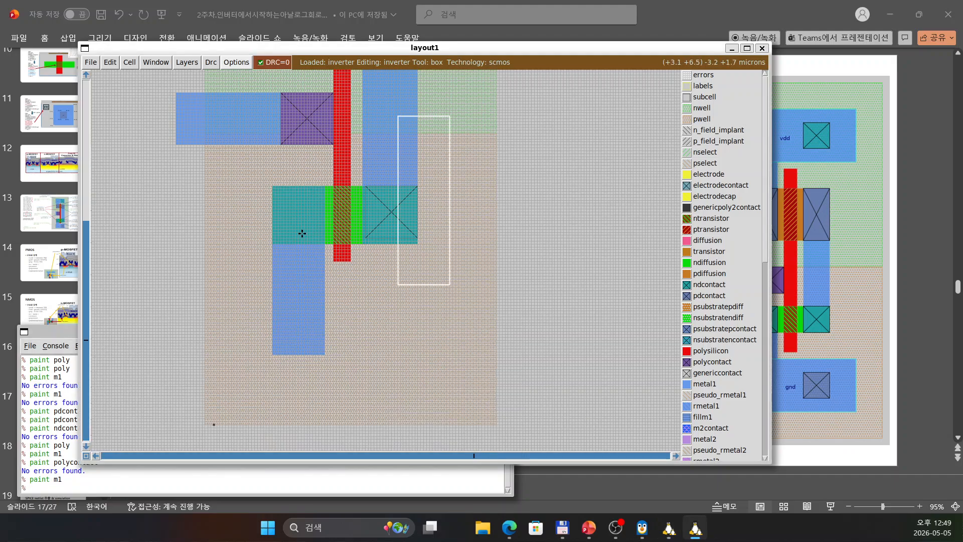
pyautogui.click(272, 355)
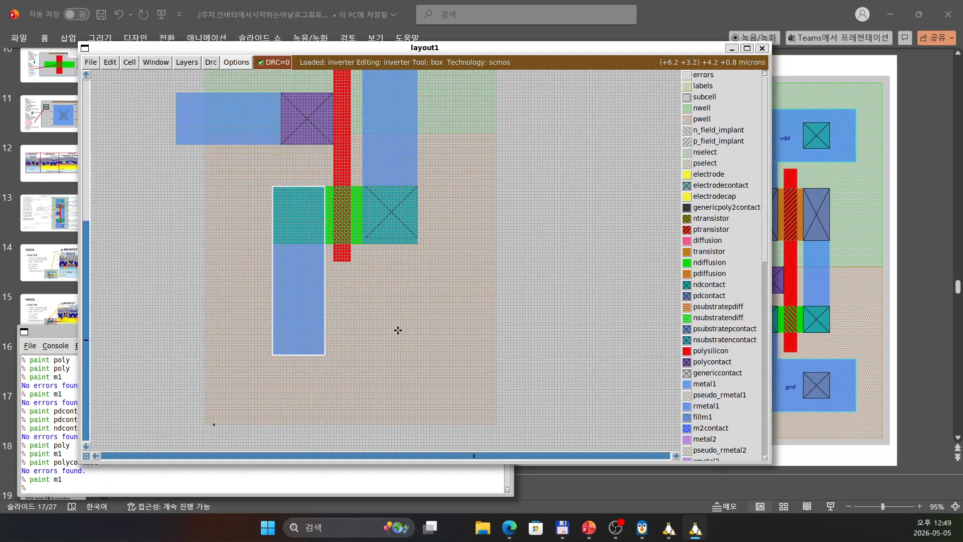
pyautogui.rightClick(418, 305)
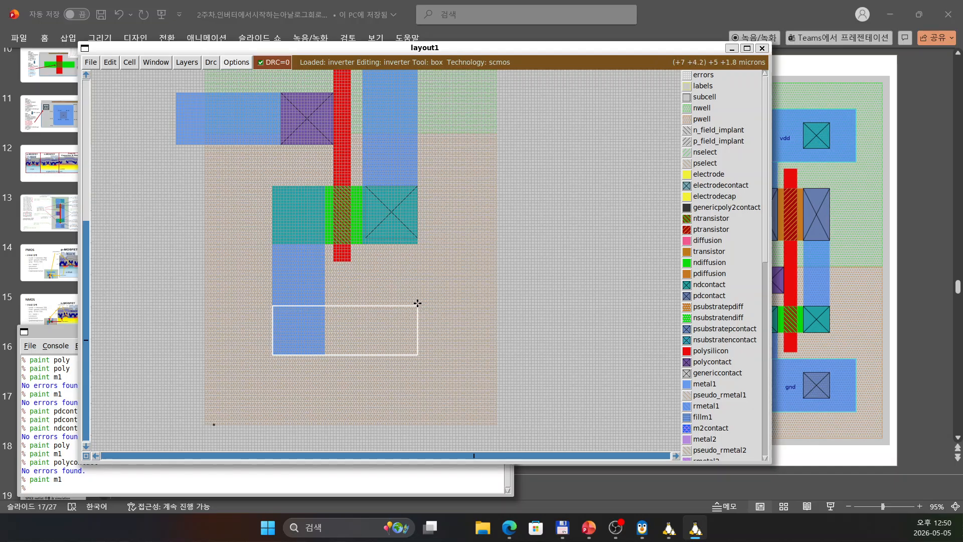
pyautogui.rightClick(418, 303)
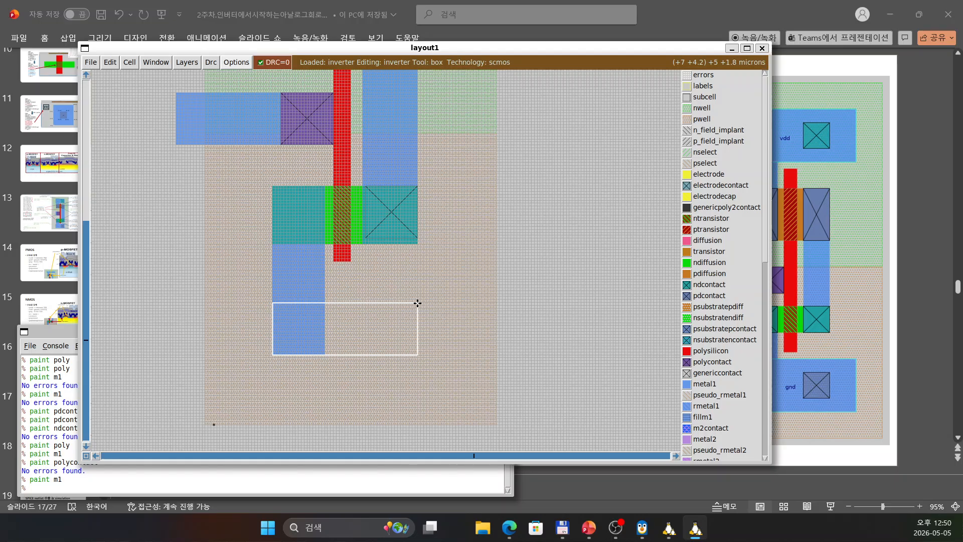
pyautogui.click(41, 488)
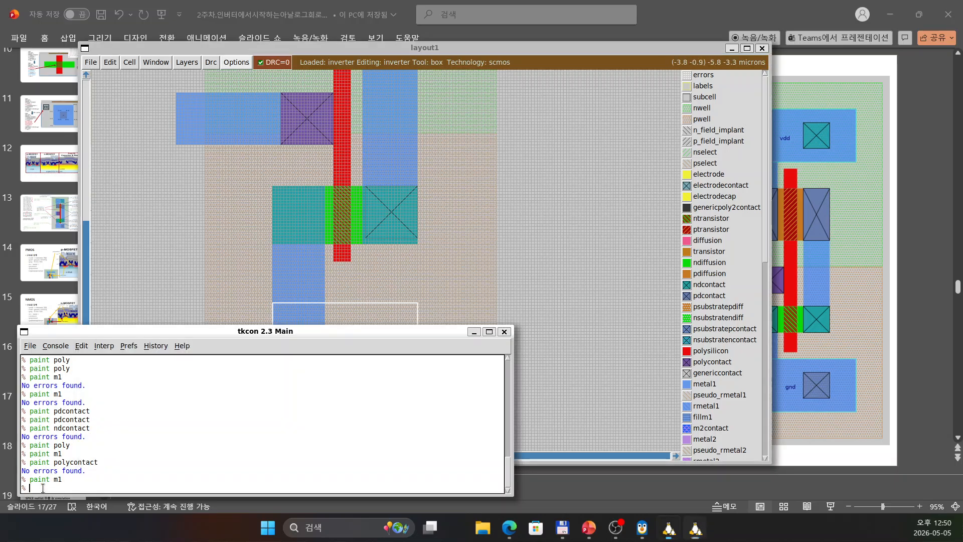
pyautogui.write('paint ')
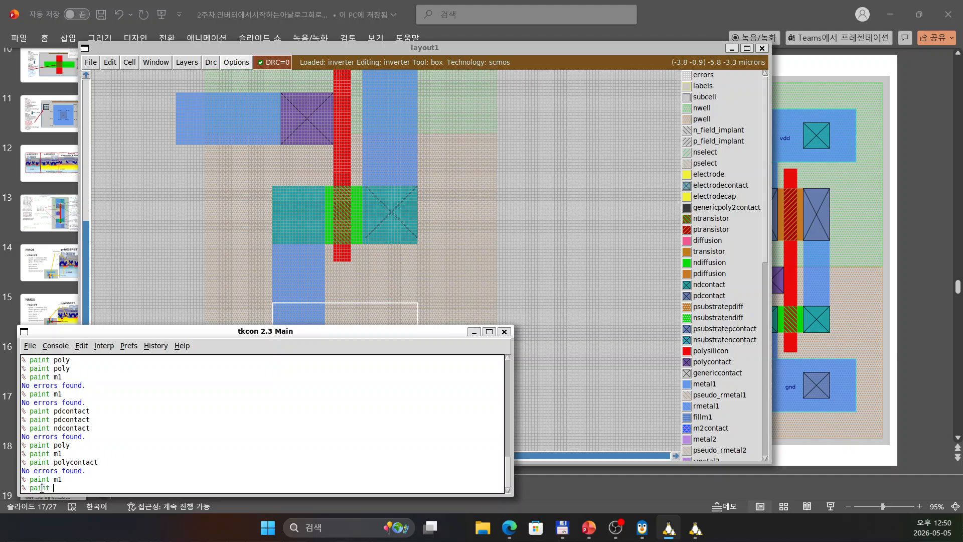
pyautogui.write('m1')
pyautogui.press('Return')
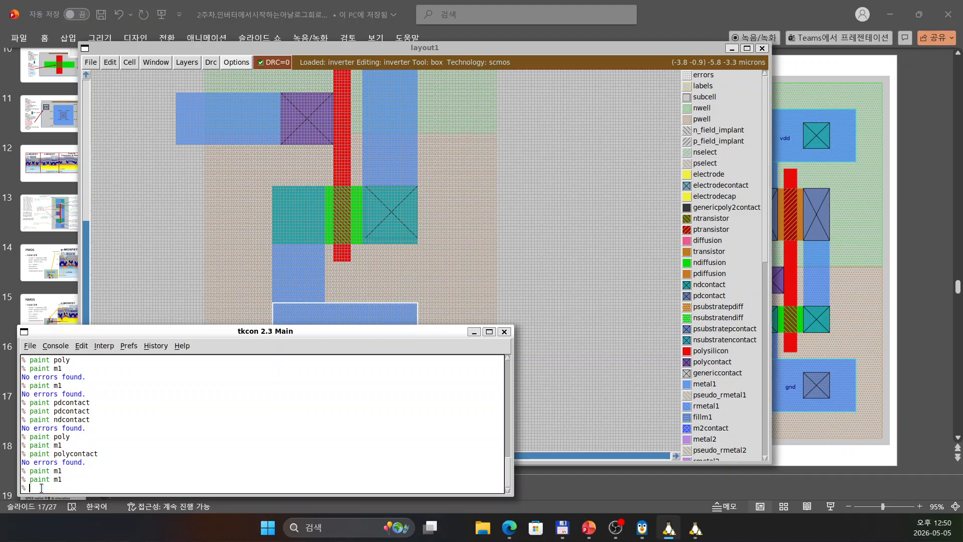
# Step: Paint ndcontact in a box about 1.8 µm square over the left ndiffusion and metal1 overlap, flush with the ndiffusion's upper and left edges
pyautogui.click(379, 299)
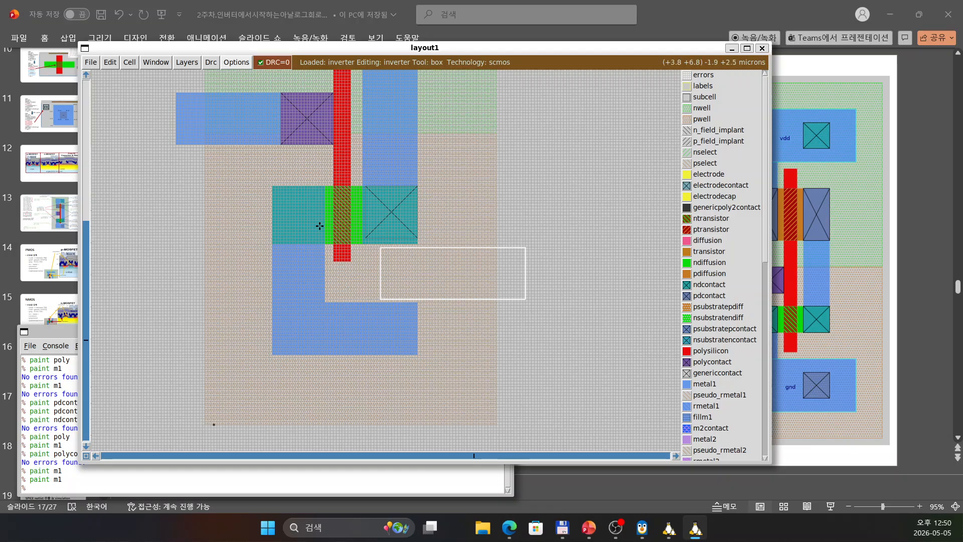
pyautogui.click(271, 245)
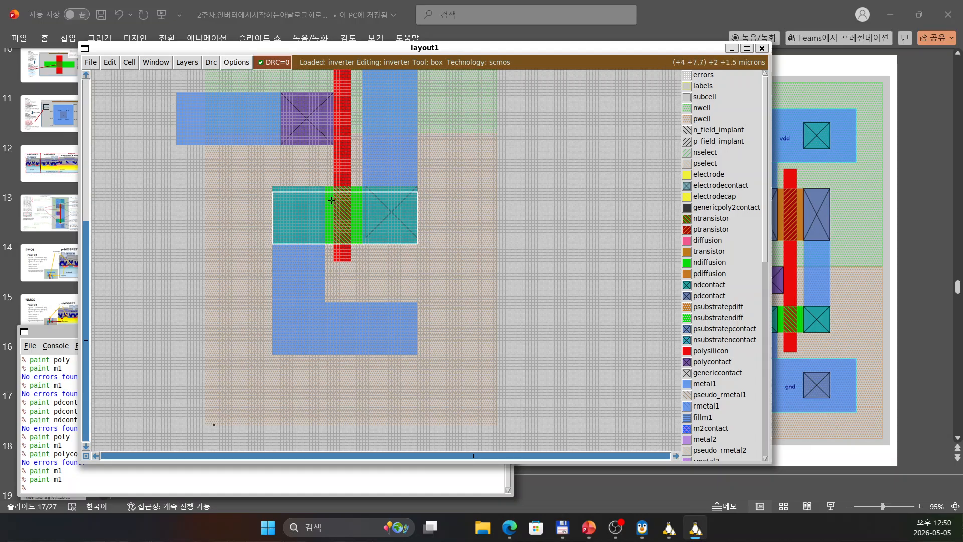
pyautogui.click(275, 238)
pyautogui.click(272, 236)
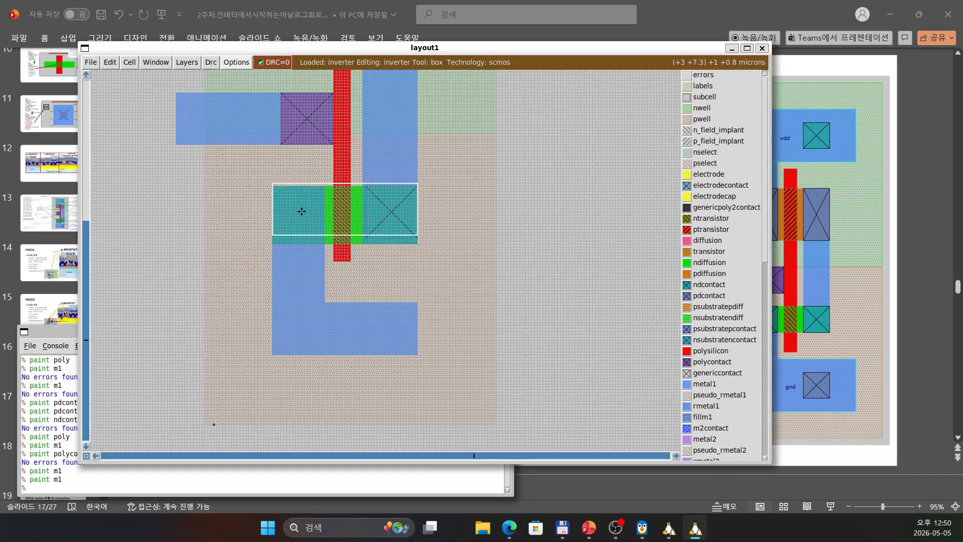
pyautogui.click(273, 237)
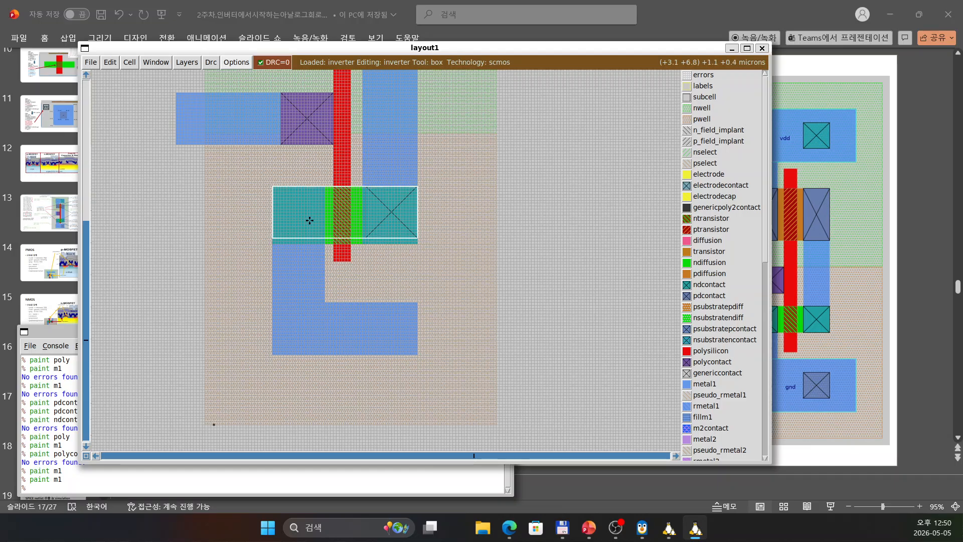
pyautogui.rightClick(322, 187)
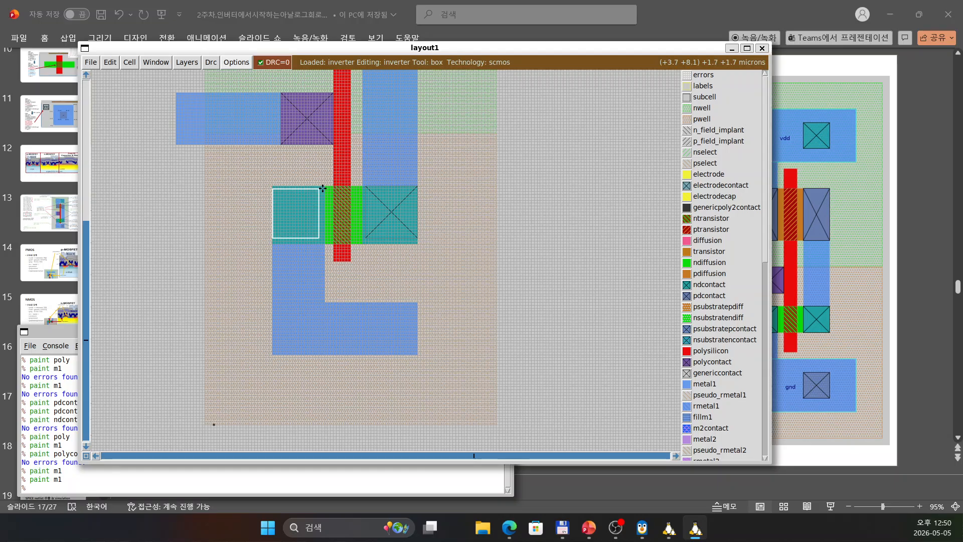
pyautogui.rightClick(322, 187)
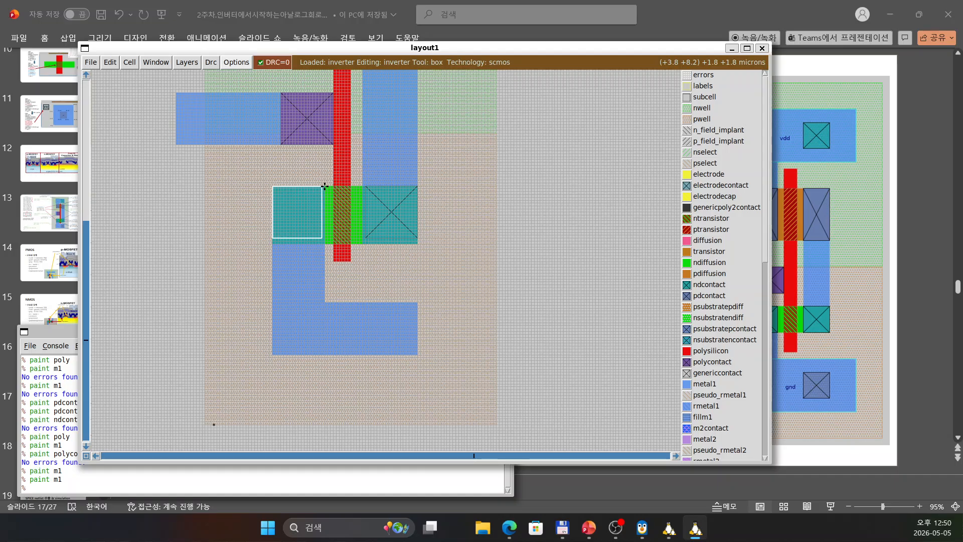
pyautogui.rightClick(325, 187)
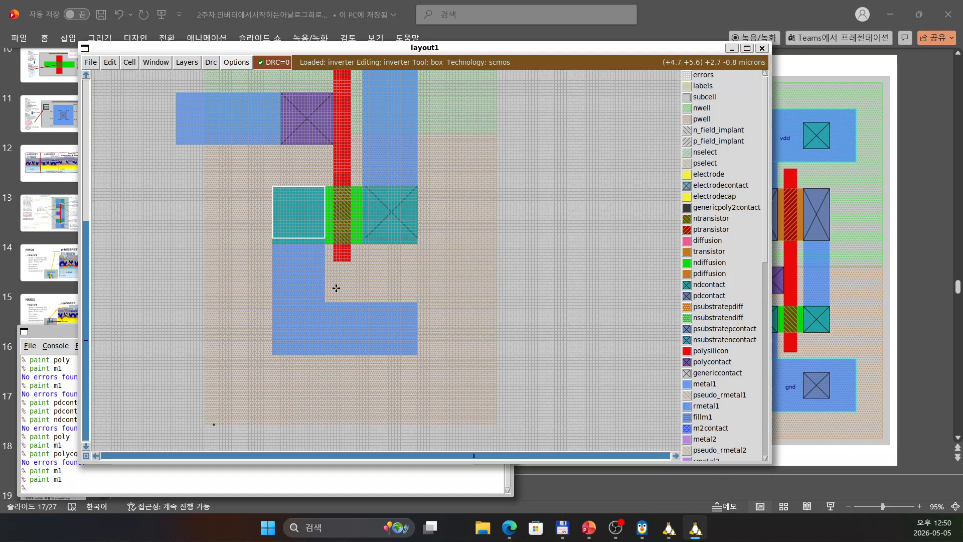
pyautogui.click(43, 486)
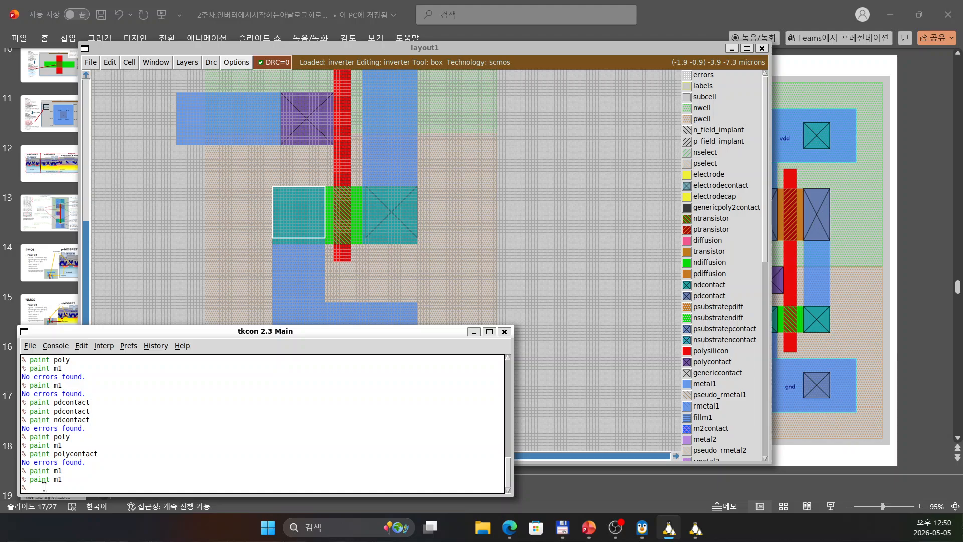
pyautogui.write('paint ndcontact')
pyautogui.press('Return')
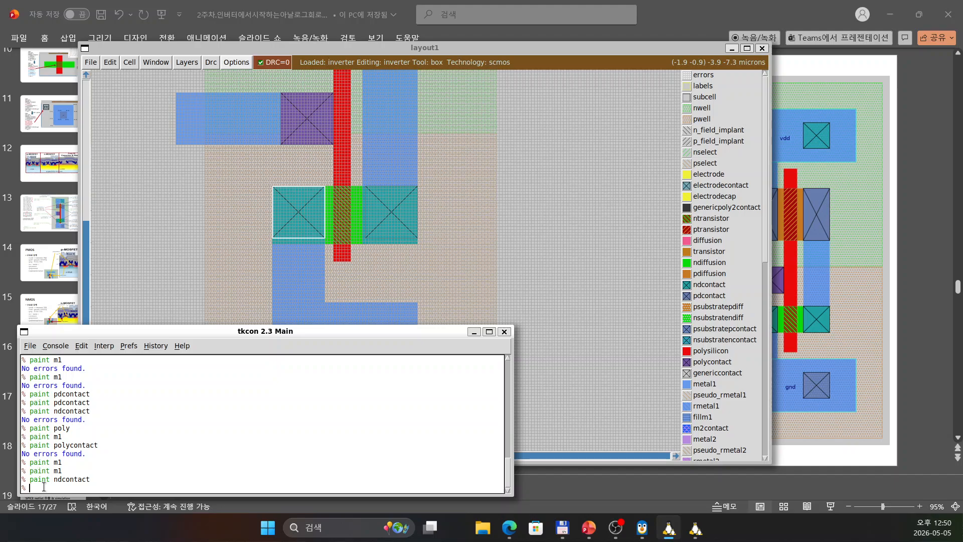
# Step: Paint psubstratepcontact in a box about 1.8 µm square over the right end of the horizontal metal1 strip in the pwell
pyautogui.click(473, 224)
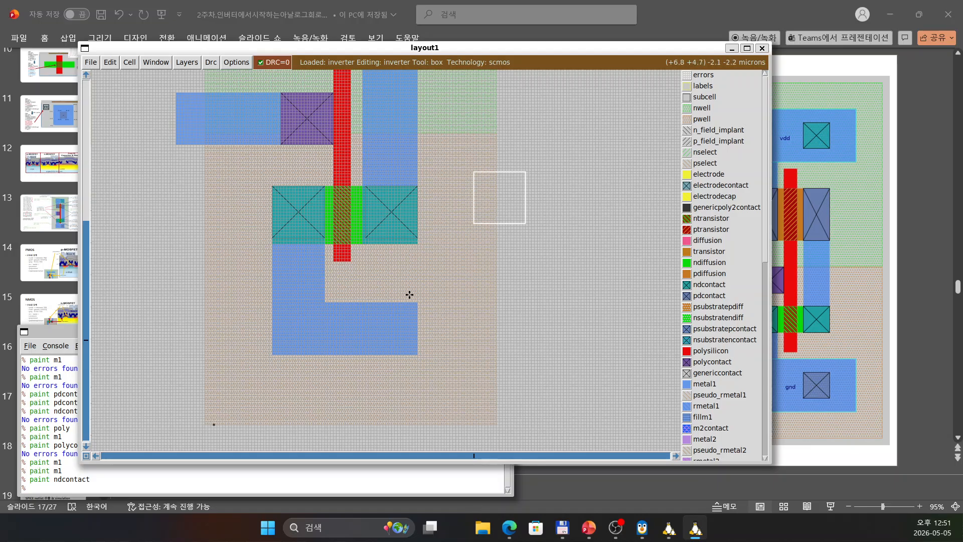
pyautogui.click(366, 353)
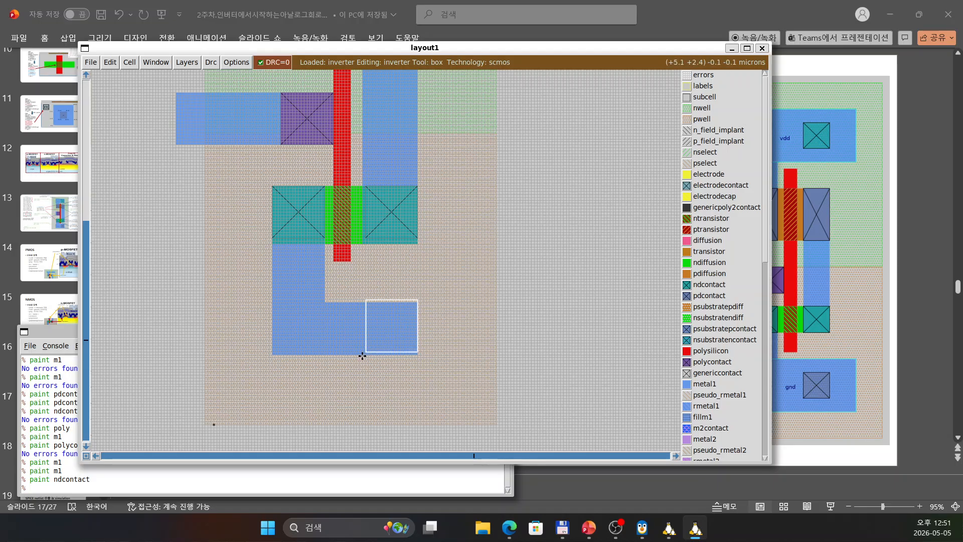
pyautogui.click(365, 355)
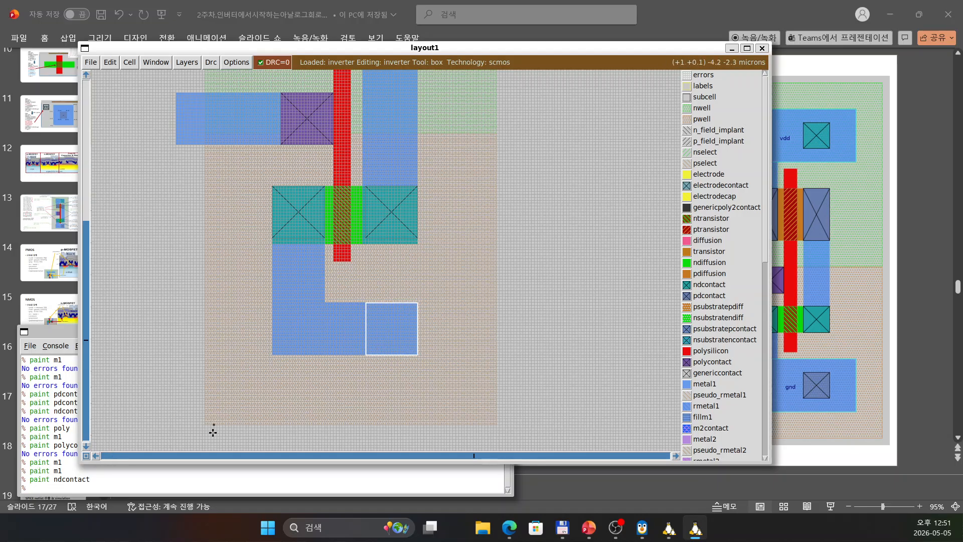
pyautogui.click(61, 490)
pyautogui.write('pa')
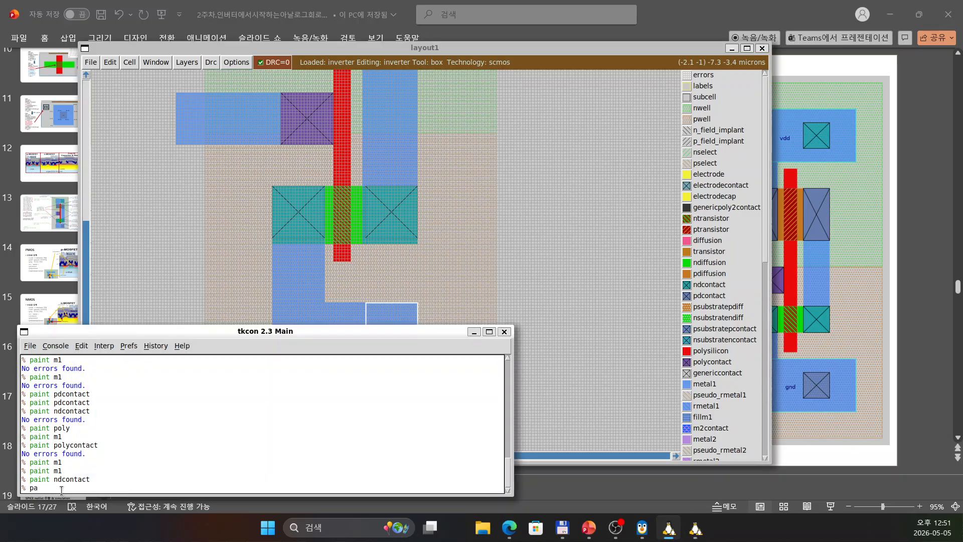
pyautogui.write('int psubstratepcontact')
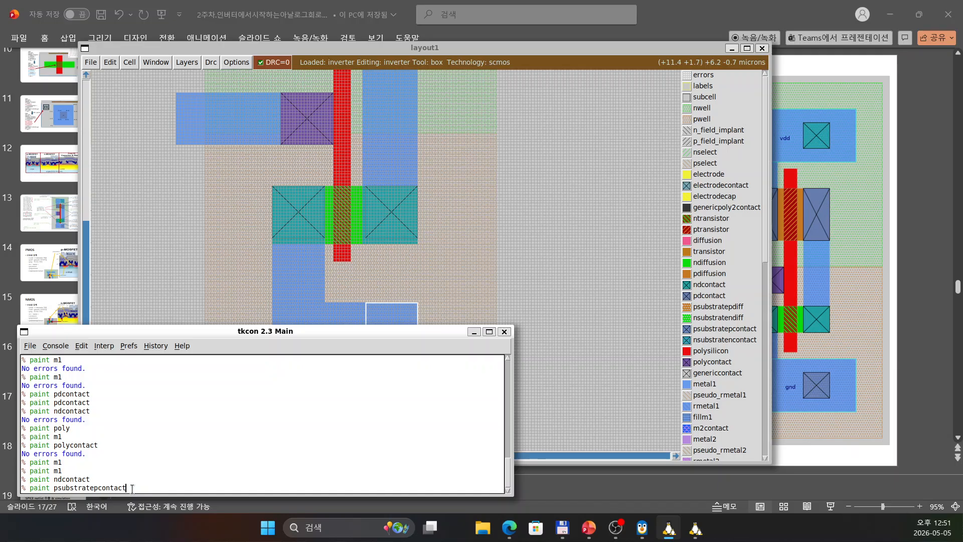
pyautogui.press('Return')
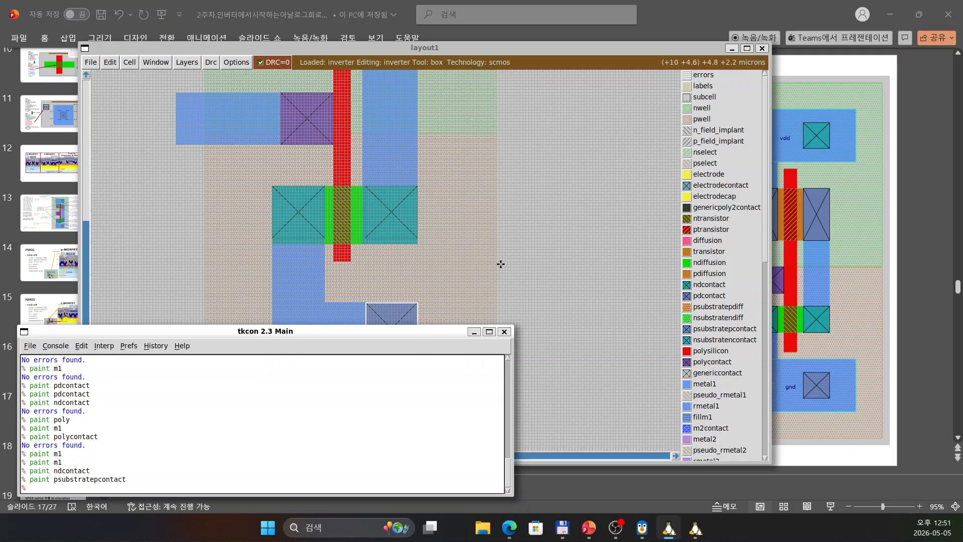
# Step: Paint m1 in a box about 3.9 µm wide and 1.8 µm high, from the drain metal1 rightward past the wells, level with the input metal1
pyautogui.click(464, 296)
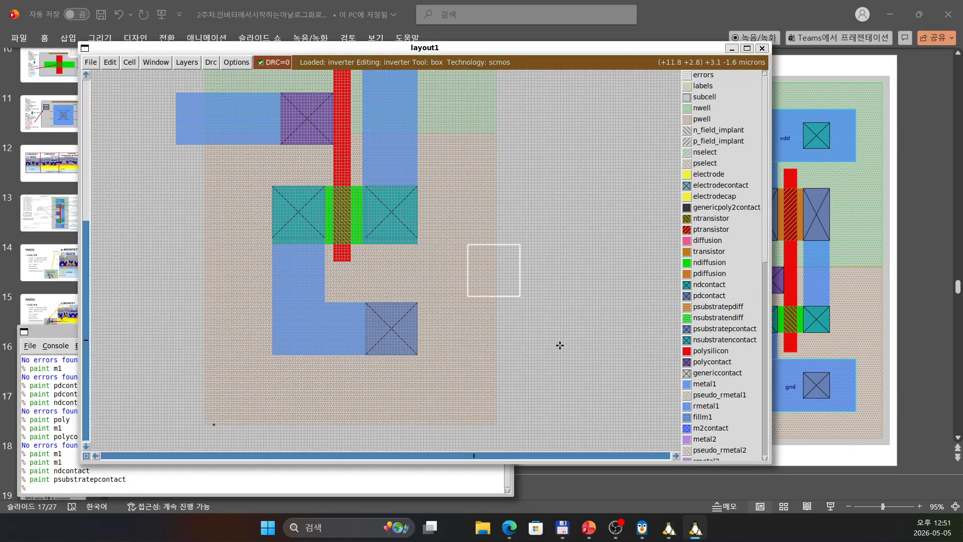
pyautogui.scroll(2, 457, 266)
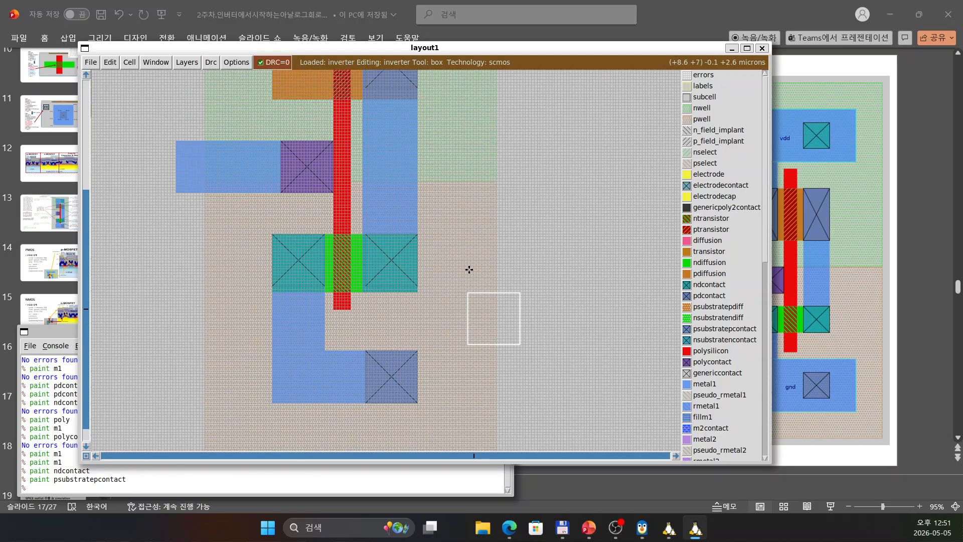
pyautogui.scroll(6, 341, 276)
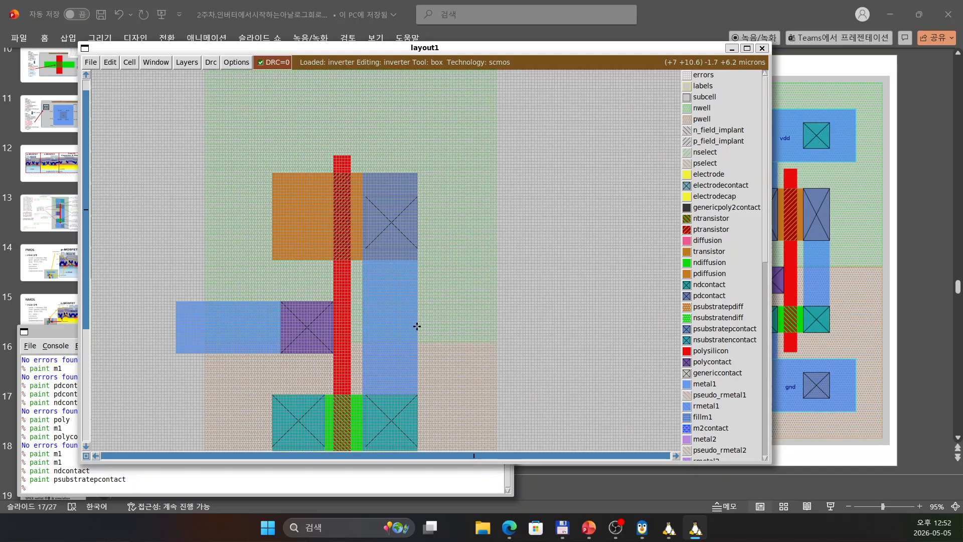
pyautogui.click(396, 353)
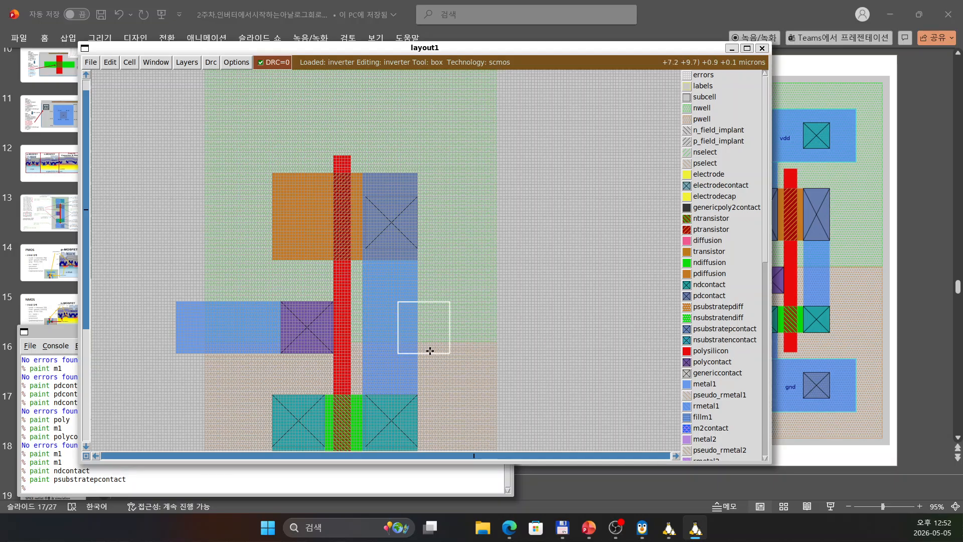
pyautogui.click(399, 351)
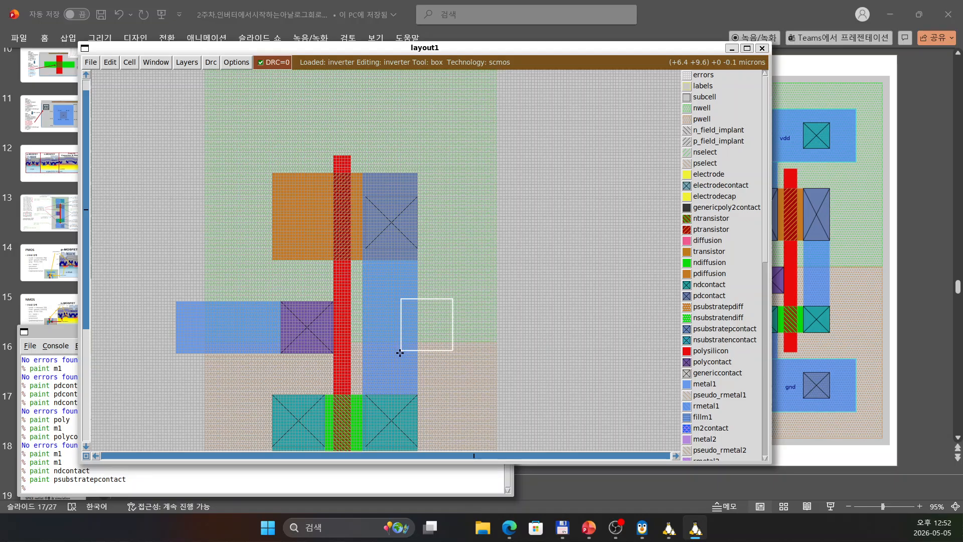
pyautogui.click(400, 354)
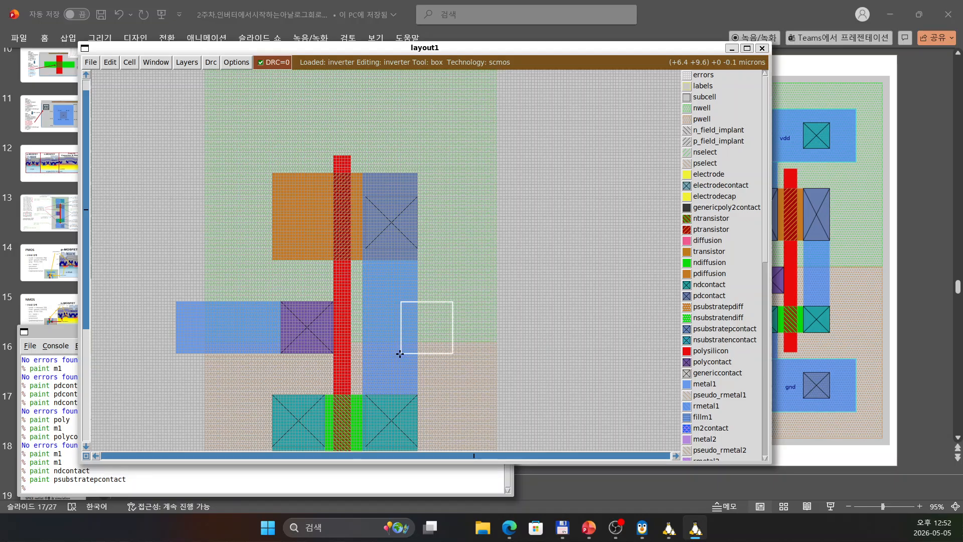
pyautogui.rightClick(513, 300)
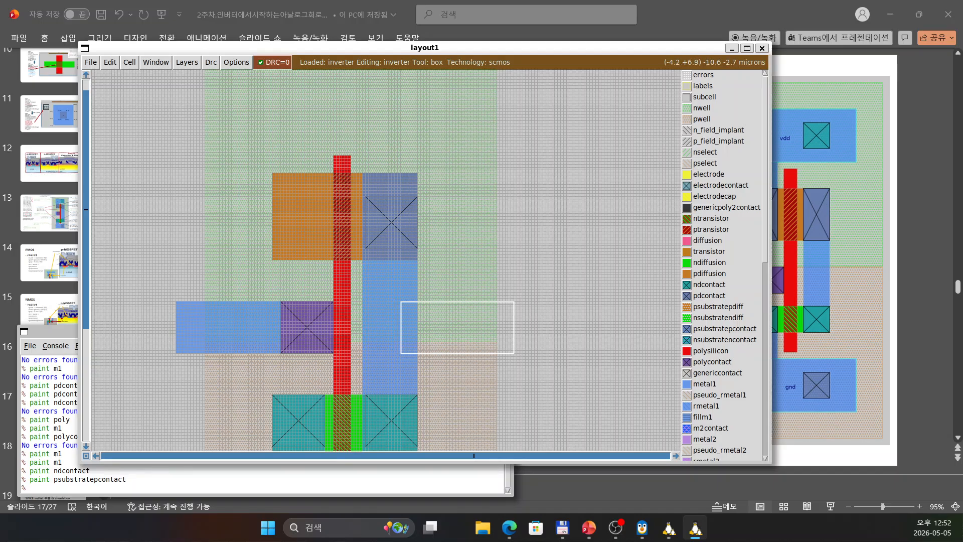
pyautogui.click(128, 488)
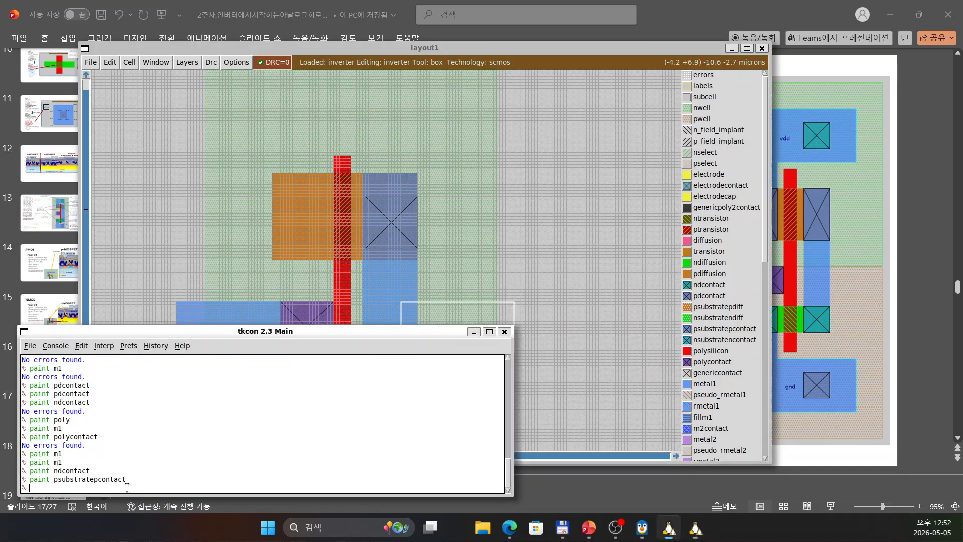
pyautogui.write('paint m1')
pyautogui.press('Return')
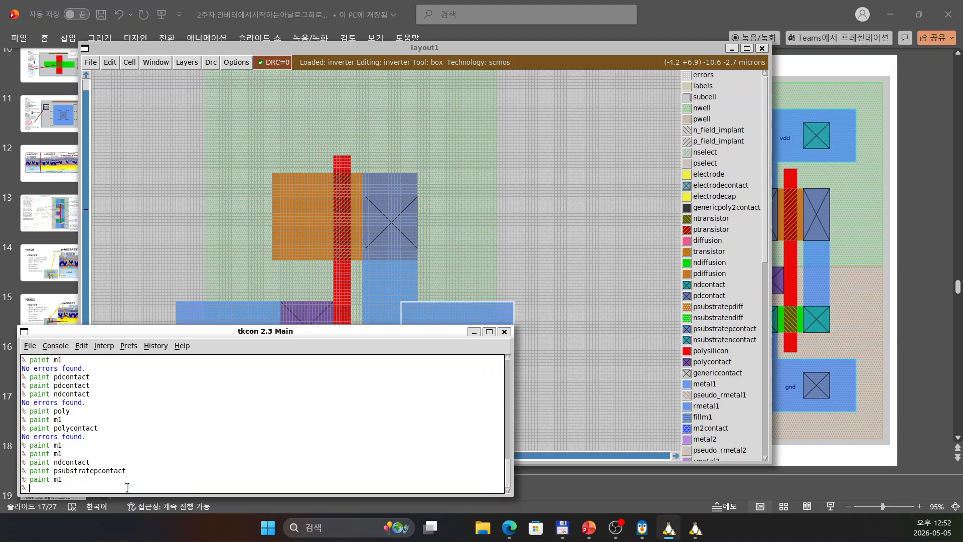
# Step: Paint m1 about 1.8 µm wide and 6 µm high from the left pdiffusion's lower edge up into the nwell, and run a DRC report
pyautogui.click(443, 281)
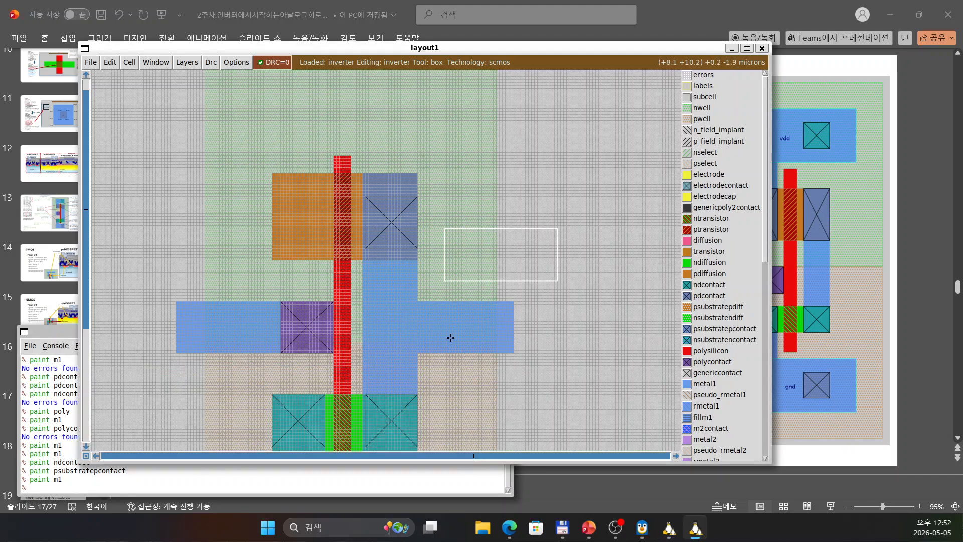
pyautogui.scroll(1, 374, 270)
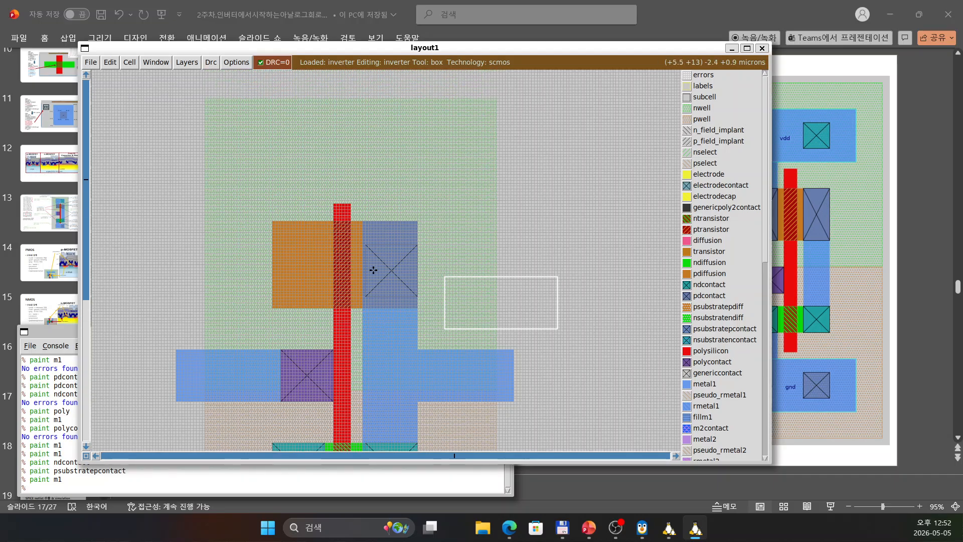
pyautogui.click(272, 308)
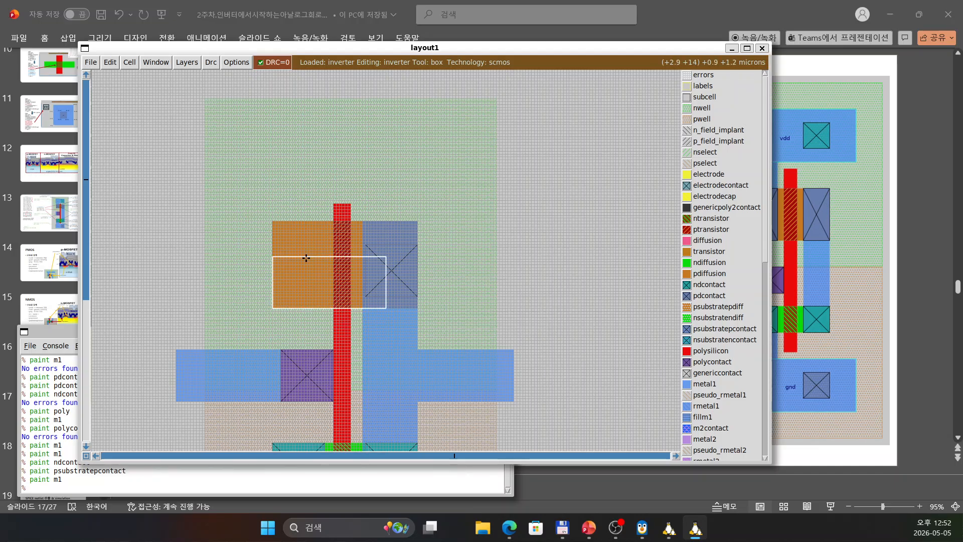
pyautogui.rightClick(325, 135)
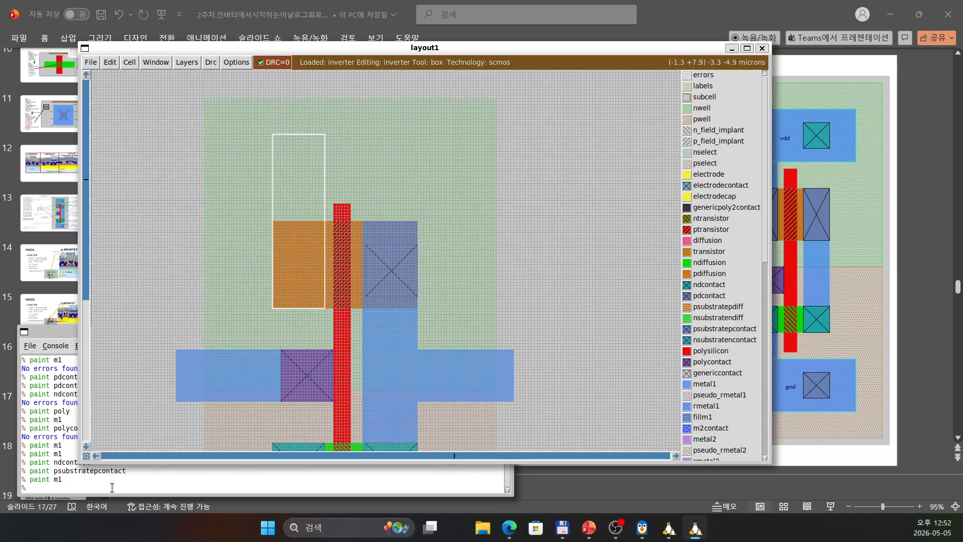
pyautogui.click(97, 483)
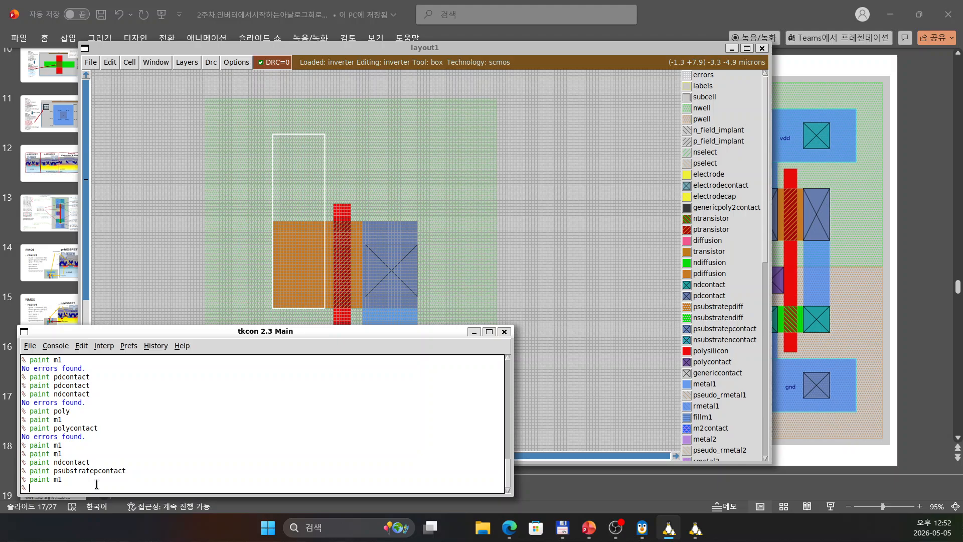
pyautogui.write('paint m1')
pyautogui.press('Return')
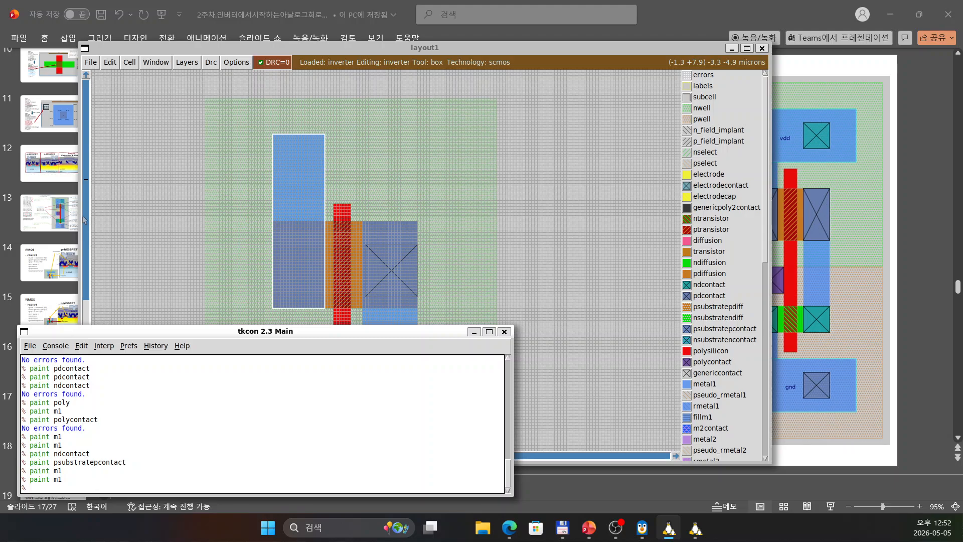
pyautogui.click(211, 63)
pyautogui.click(229, 84)
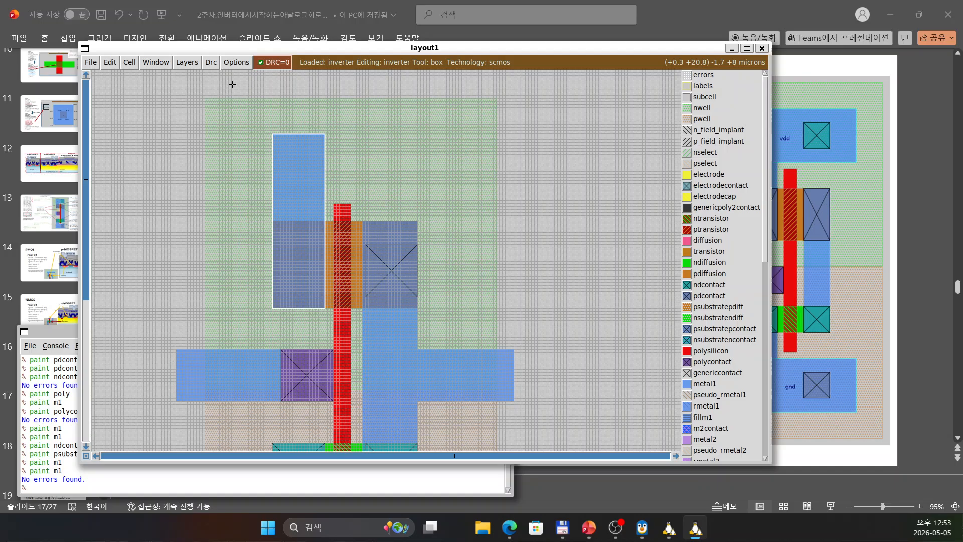
# Step: Paint m1 in a box about 5 µm wide and 1.9 µm high, extending rightward from the upper end of the pMOS source metal1
pyautogui.click(281, 174)
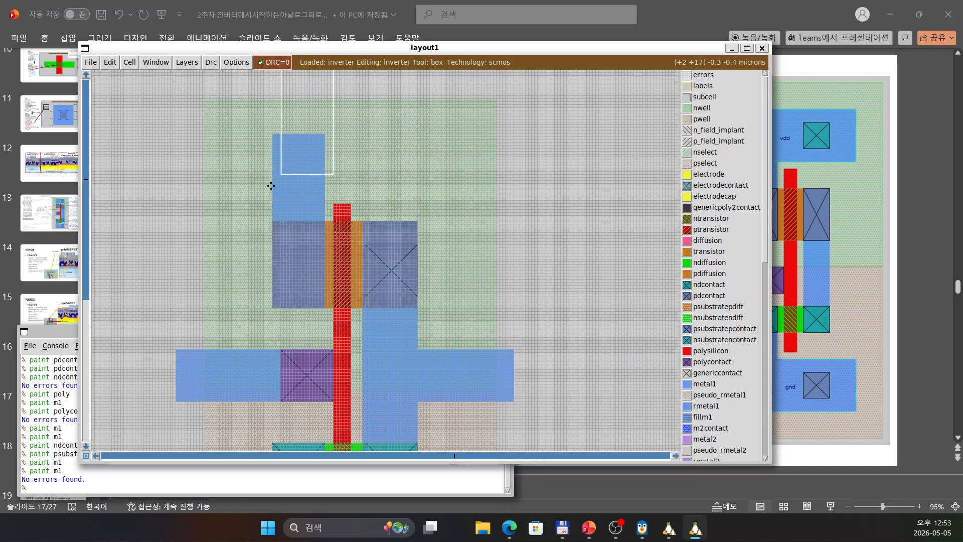
pyautogui.click(273, 184)
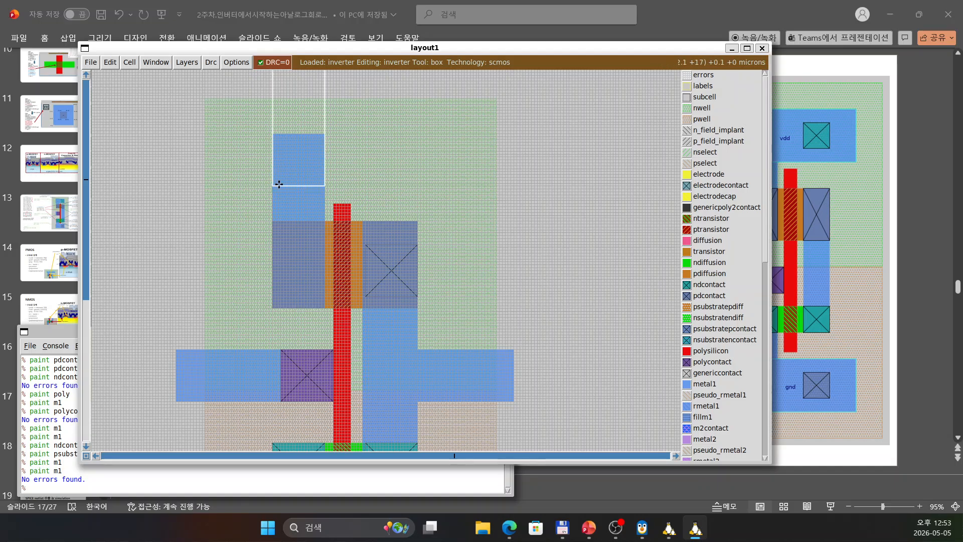
pyautogui.rightClick(418, 132)
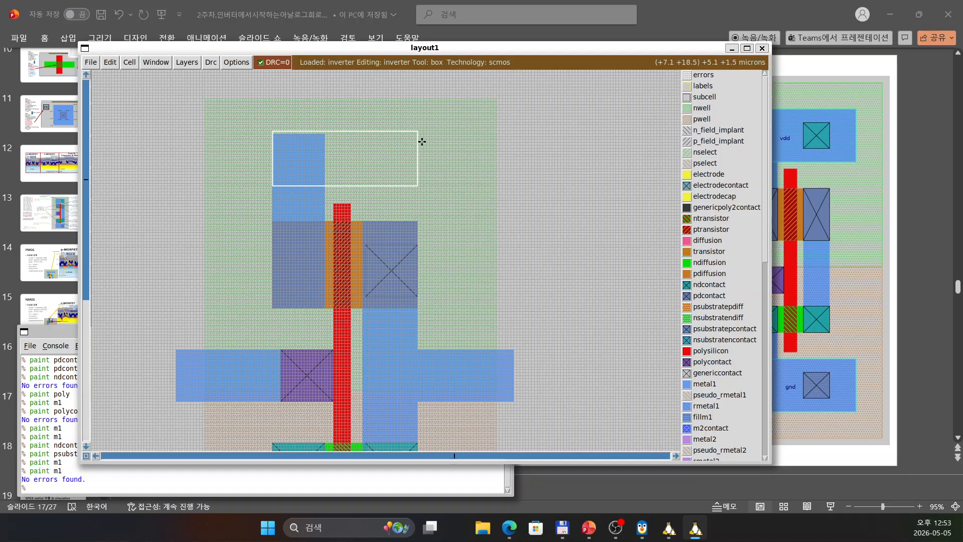
pyautogui.click(36, 486)
pyautogui.write('paint')
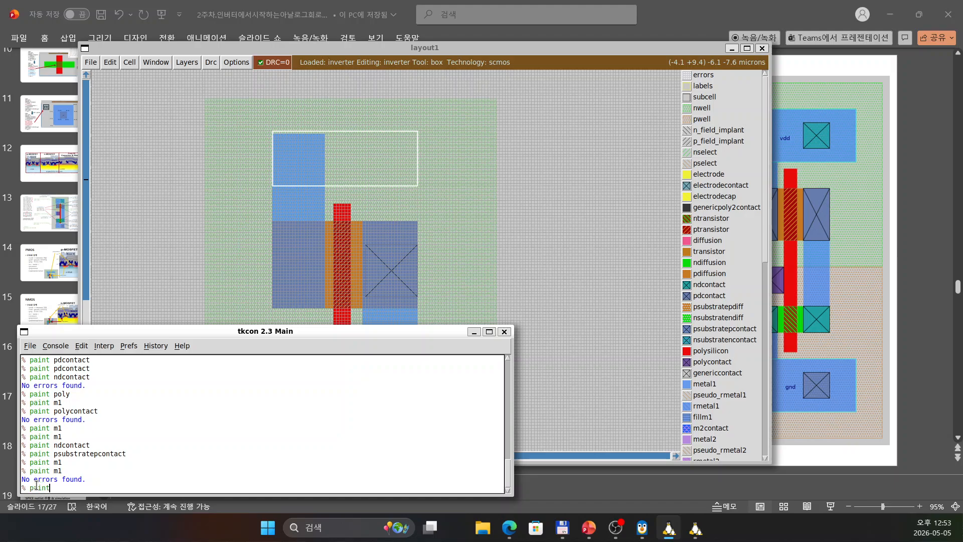
pyautogui.write(' m1')
pyautogui.press('Return')
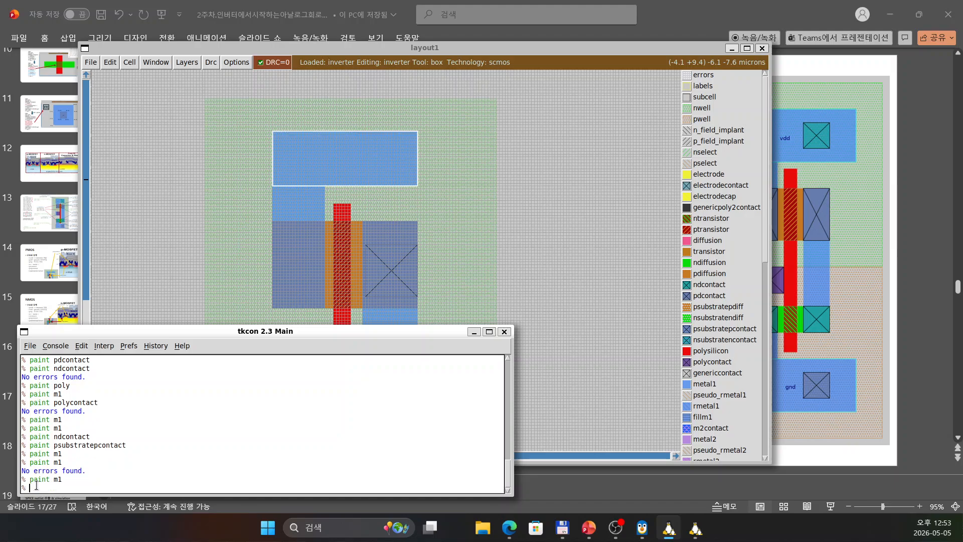
# Step: Paint pdcontact in a box about 1.8 µm square over the left pdiffusion and metal1 overlap, level with the right pdcontact
pyautogui.click(159, 236)
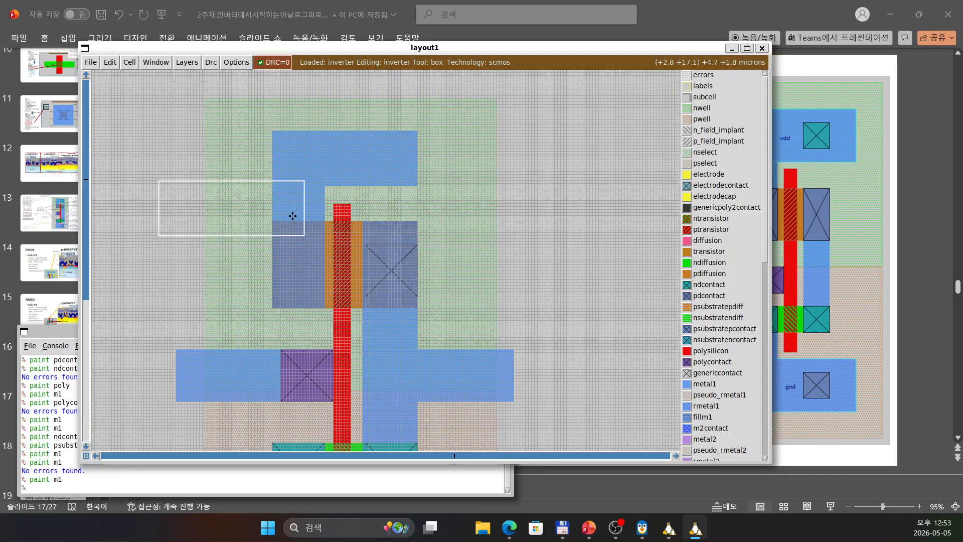
pyautogui.click(271, 296)
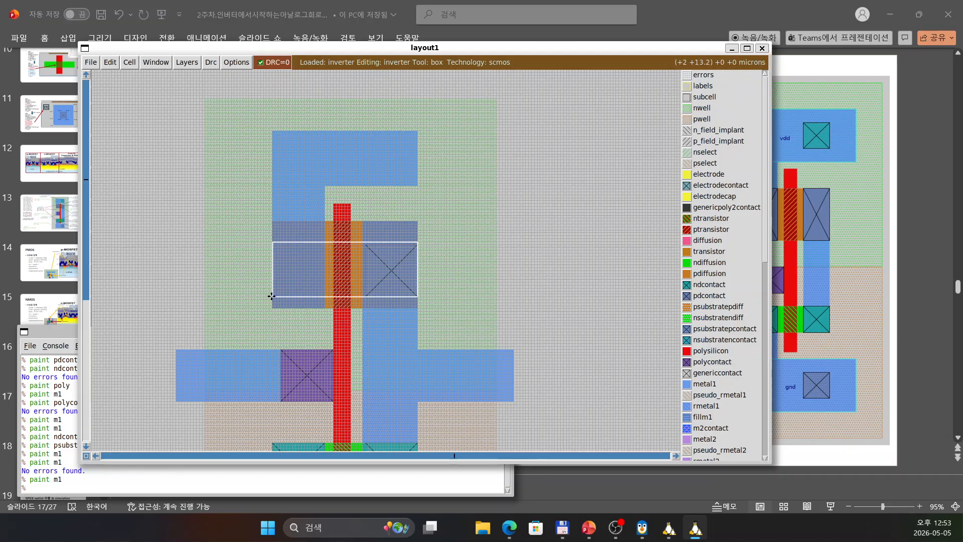
pyautogui.rightClick(324, 242)
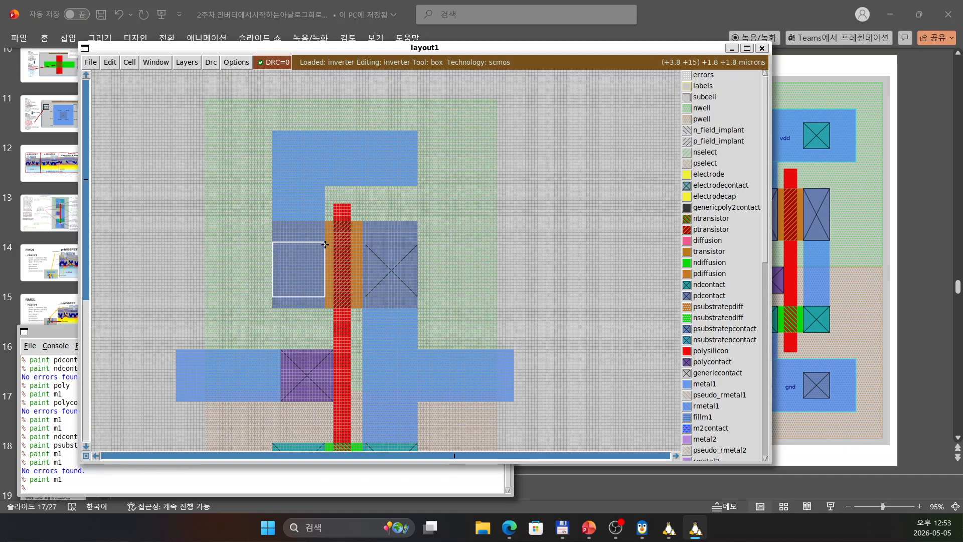
pyautogui.rightClick(325, 245)
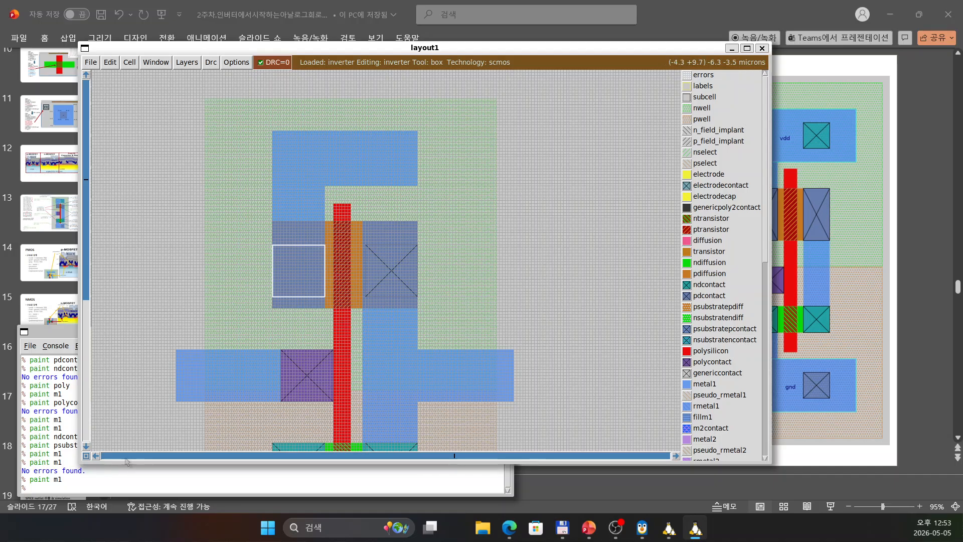
pyautogui.click(50, 491)
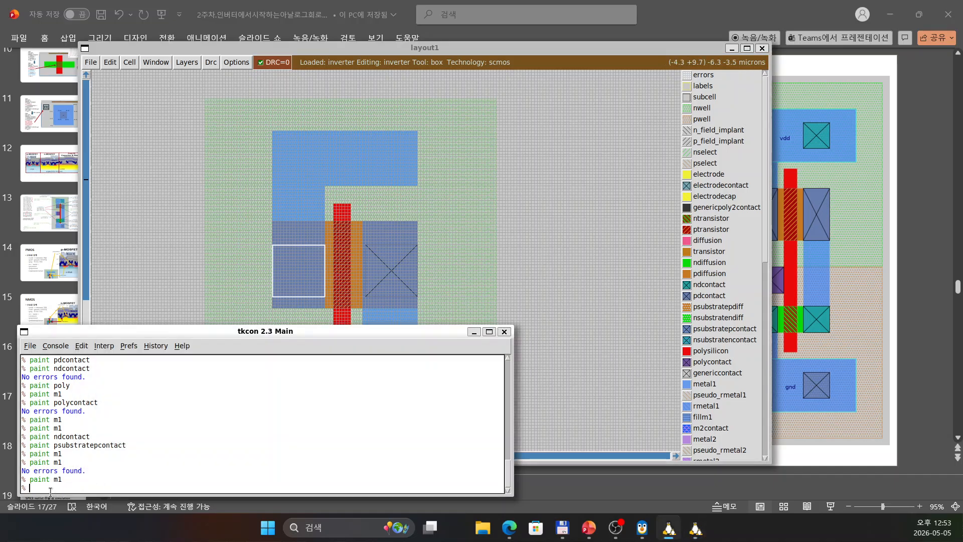
pyautogui.write('paint pdcontact')
pyautogui.press('Return')
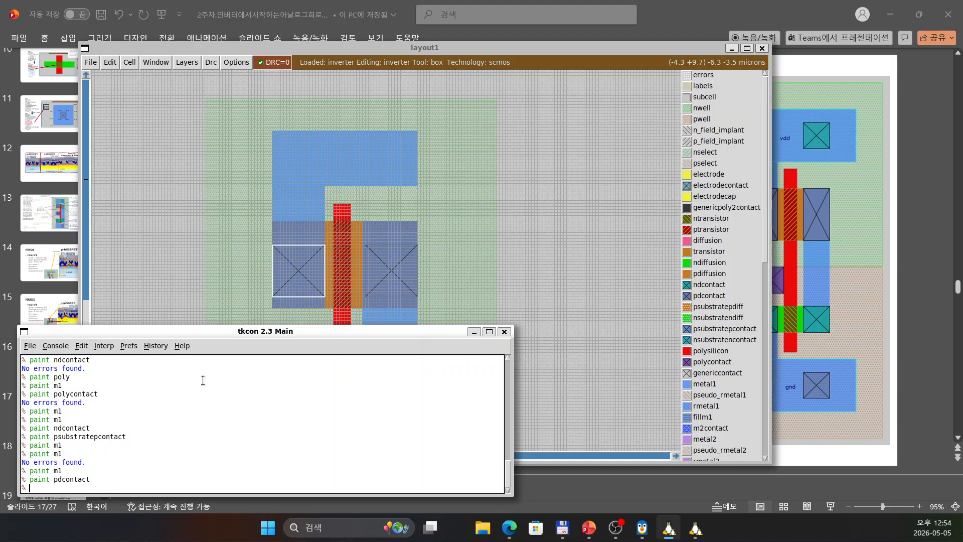
# Step: Paint nsubstratencontact in a box about 1.8 µm square over the right end of the horizontal metal1 strip in the nwell
pyautogui.click(365, 185)
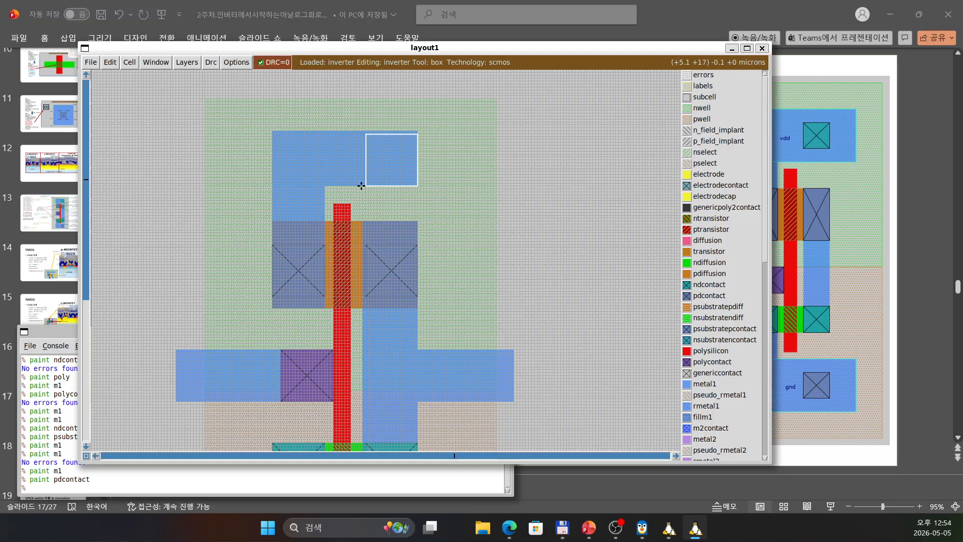
pyautogui.click(364, 185)
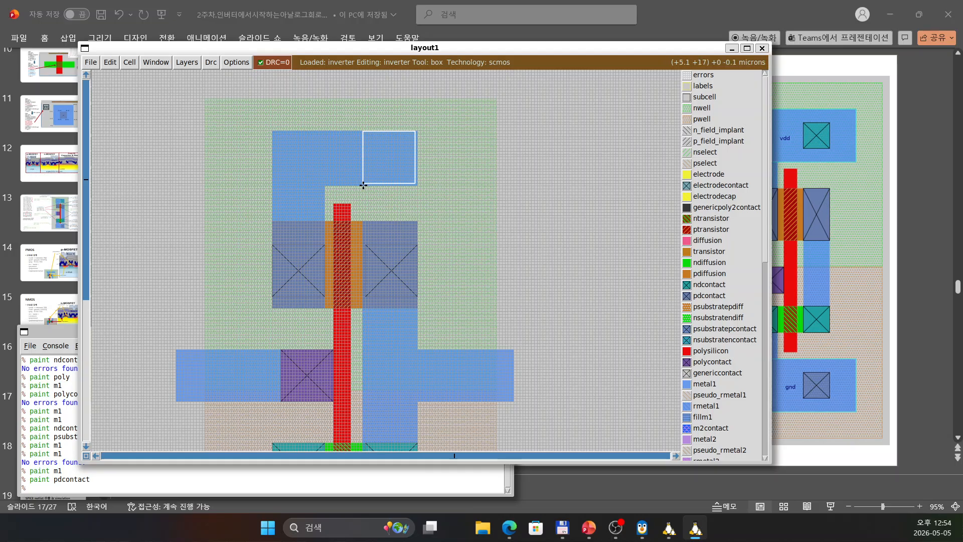
pyautogui.click(363, 185)
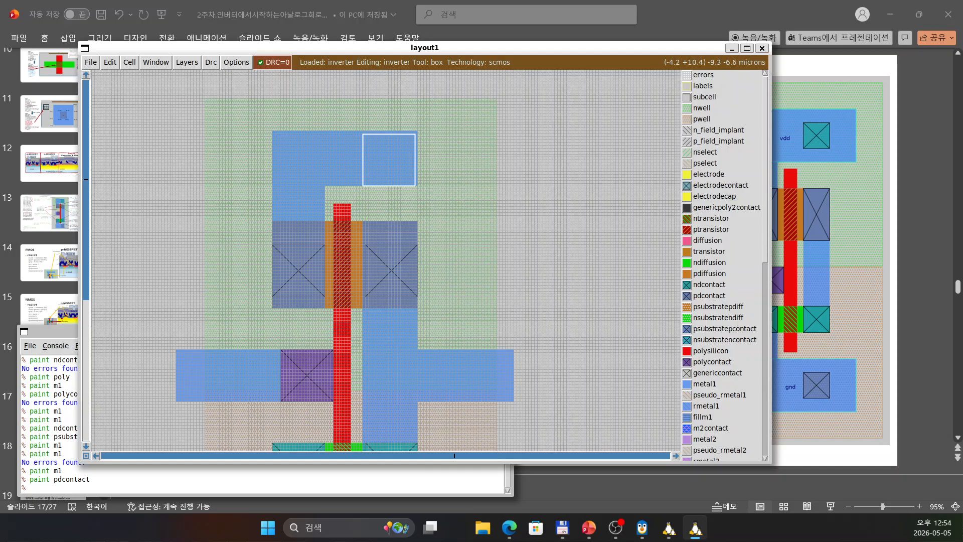
pyautogui.click(46, 489)
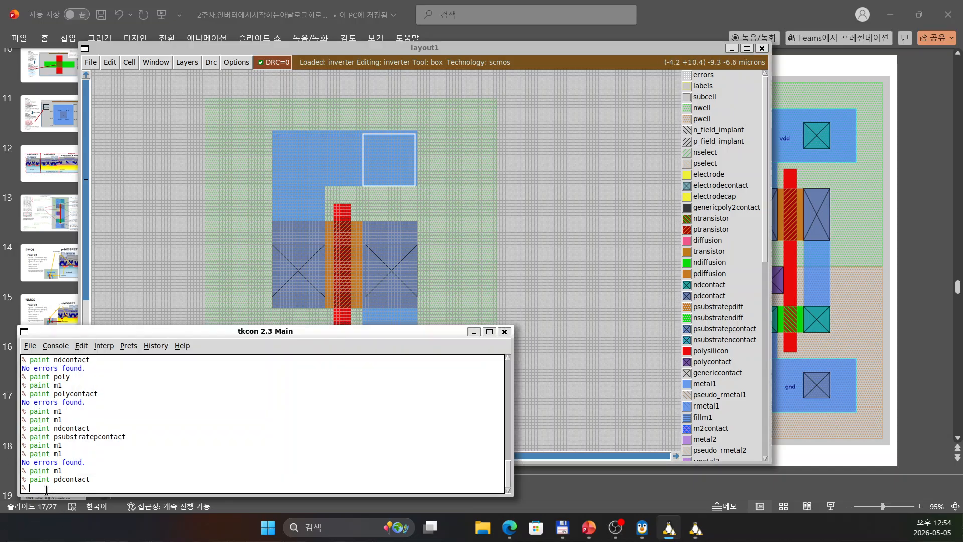
pyautogui.write('paint nsubstratencontact')
pyautogui.press('Return')
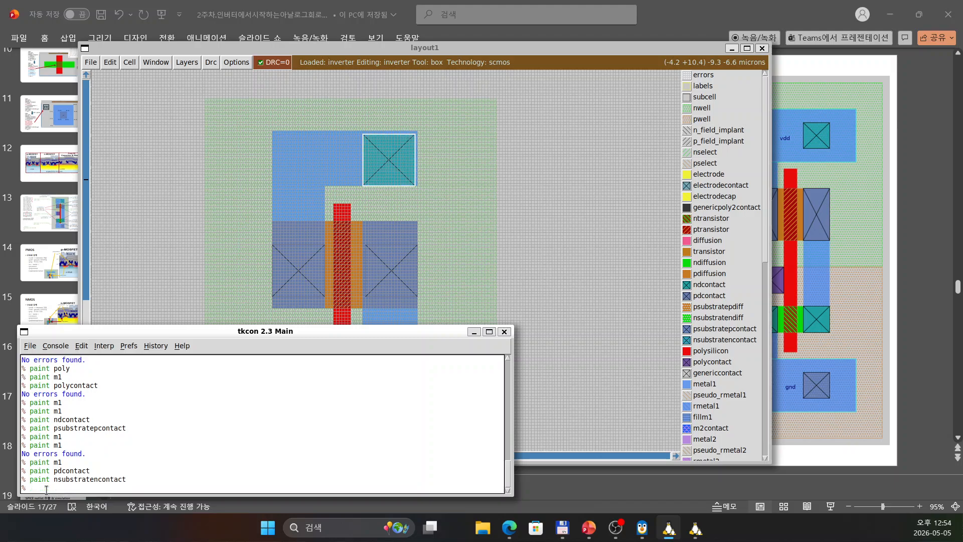
# Step: Move the cursor box to the empty area beside the layout and run a DRC report on the inverter
pyautogui.click(550, 264)
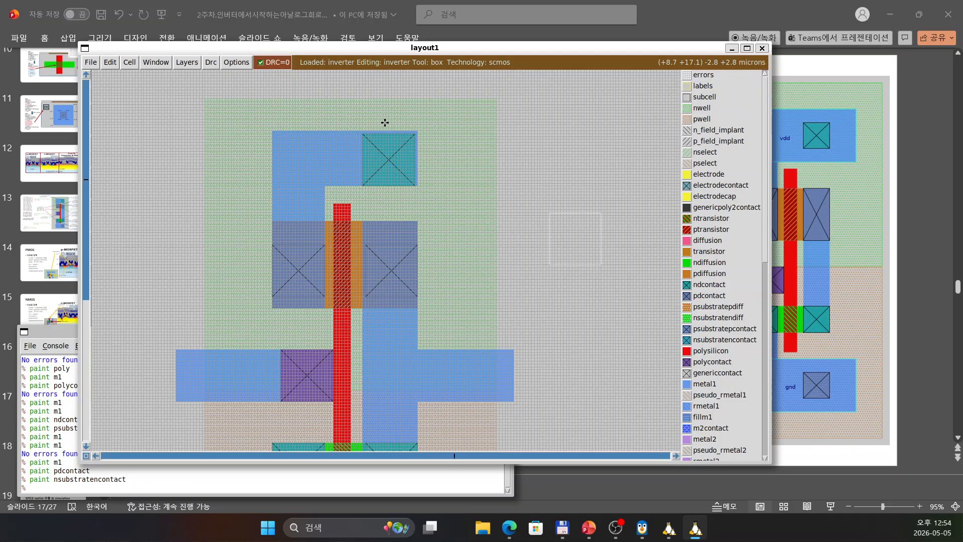
pyautogui.click(210, 62)
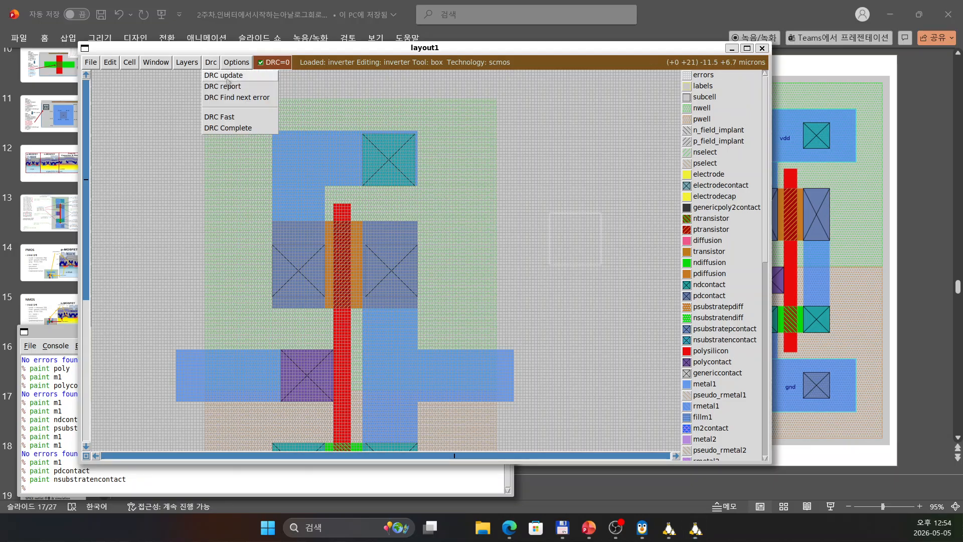
pyautogui.click(227, 80)
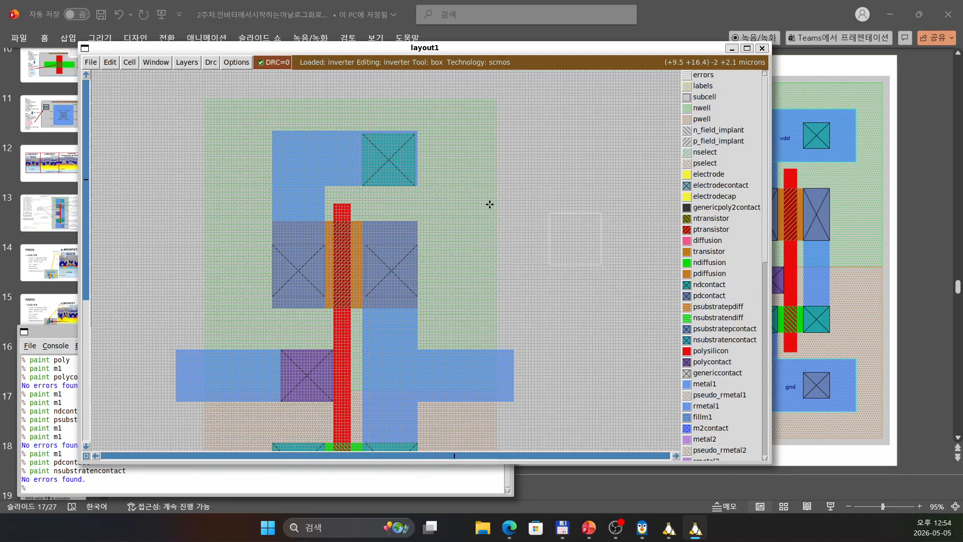
# Step: Save the finished inverter layout cell and answer the write prompt
pyautogui.hotkey('shift', 'z')
pyautogui.scroll(-2, 492, 221)
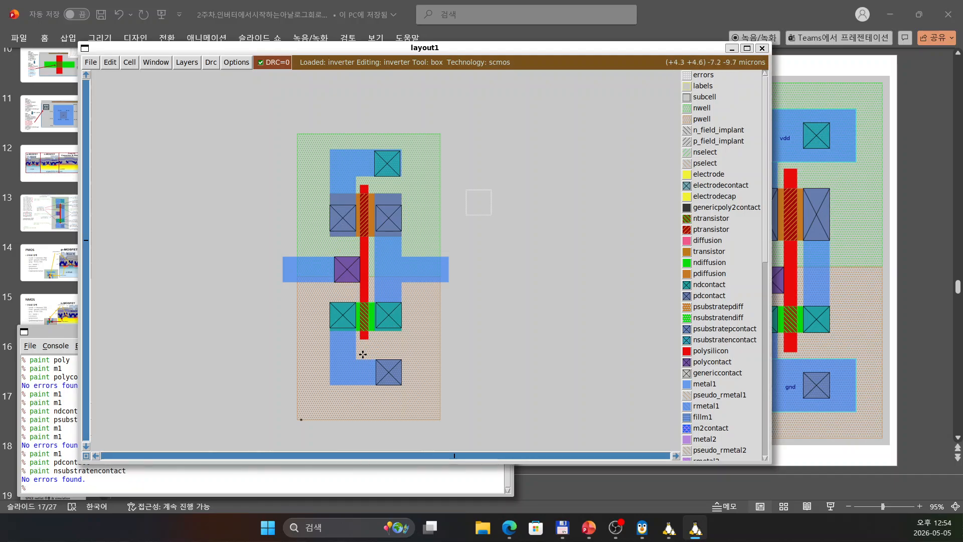
pyautogui.click(90, 63)
pyautogui.click(96, 167)
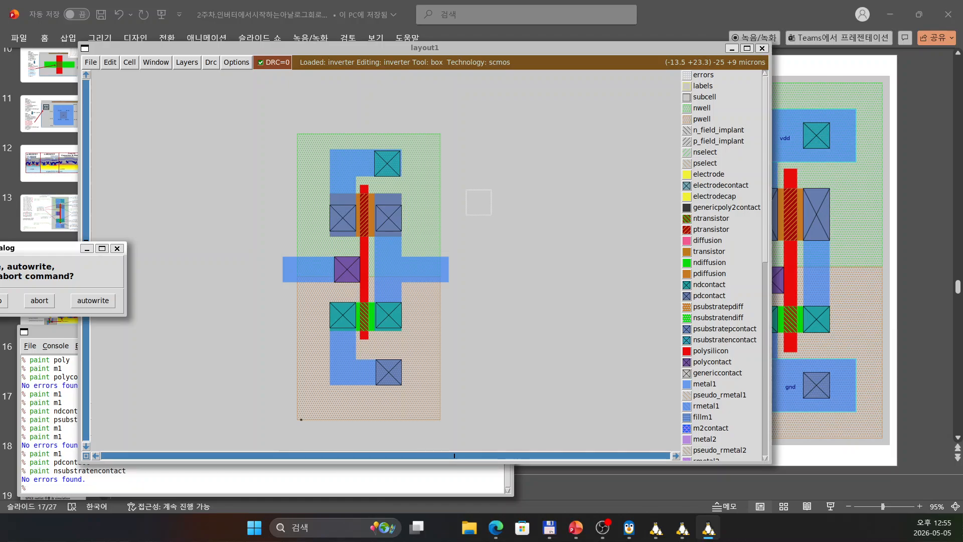
pyautogui.click(0, 300)
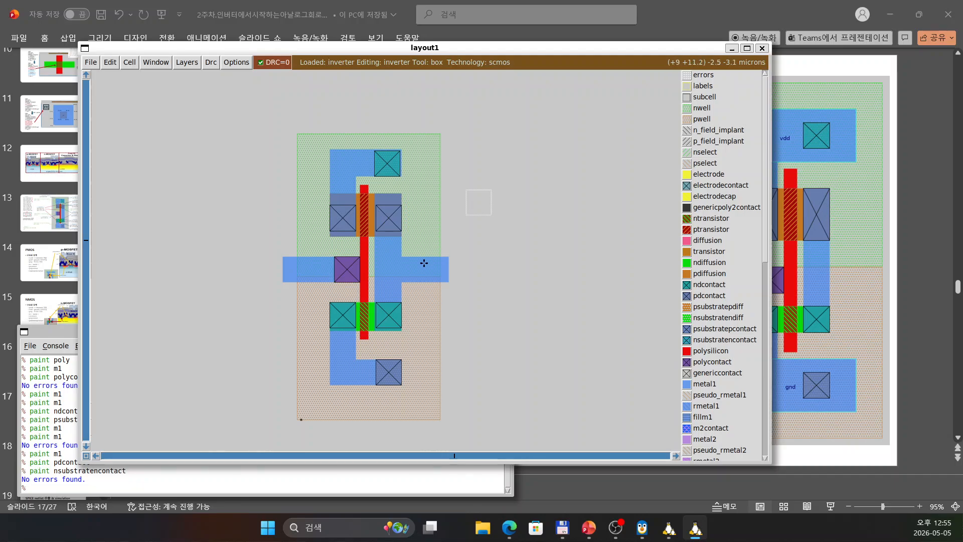
# Step: Label the outer end of the gate input metal1 as A, left-aligned on m1, and make it a port
pyautogui.click(283, 283)
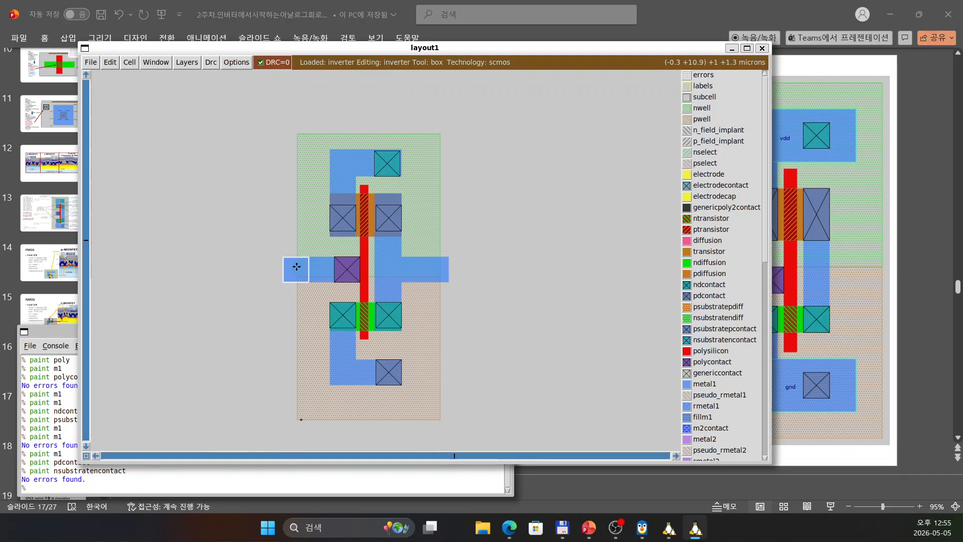
pyautogui.click(61, 489)
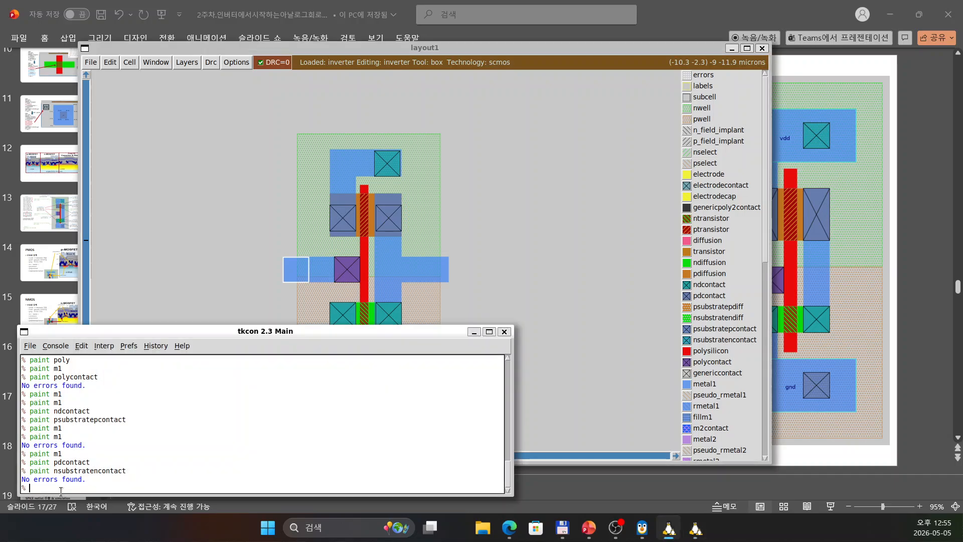
pyautogui.write('label')
pyautogui.write('A')
pyautogui.write('l m1')
pyautogui.press('Return')
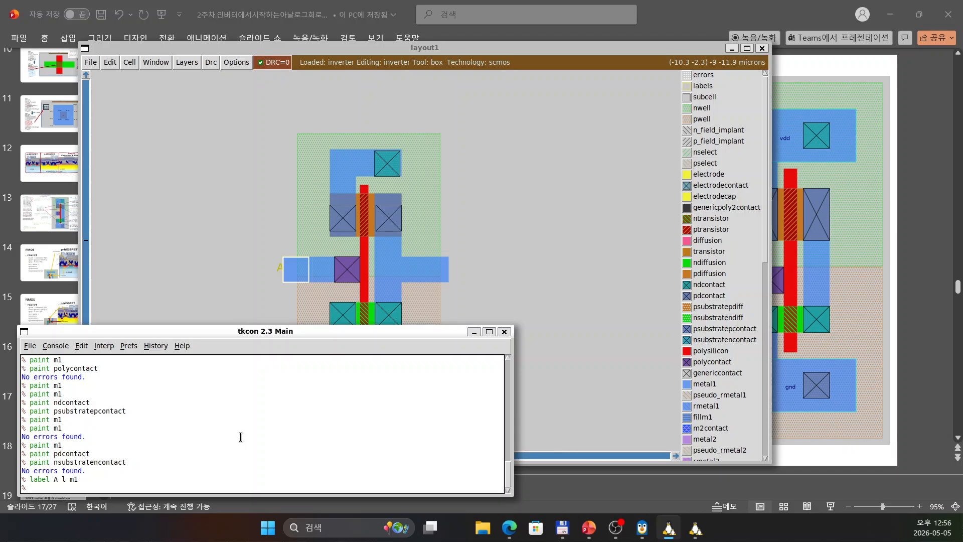
pyautogui.write('port make')
pyautogui.press('Return')
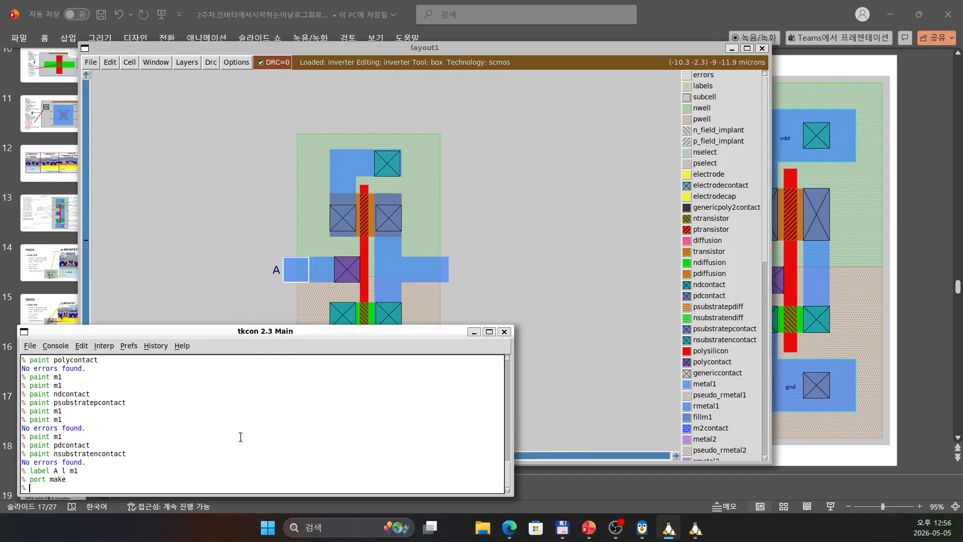
# Step: Label the outer end of the output metal1 as Y, right-aligned on m1, and make it a port
pyautogui.click(428, 282)
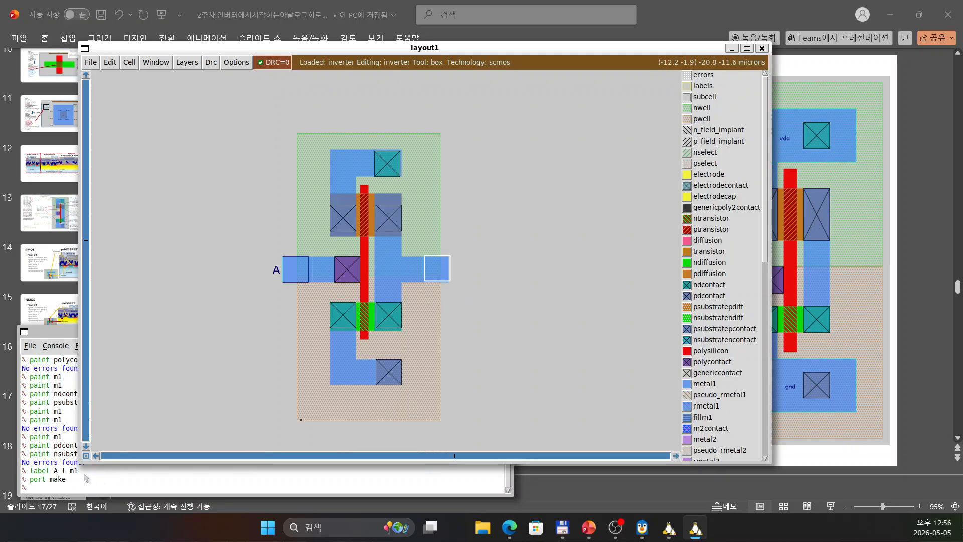
pyautogui.click(56, 485)
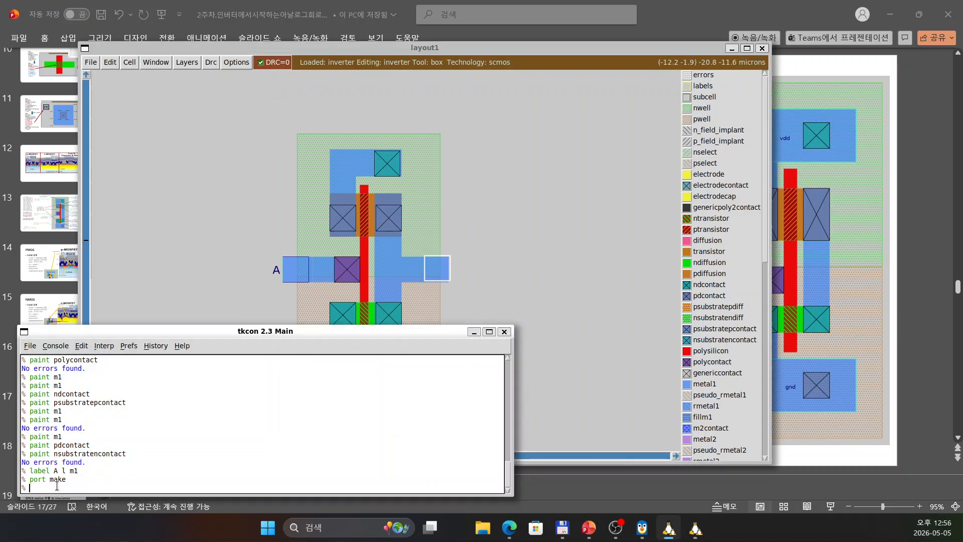
pyautogui.write('label Y r m1')
pyautogui.press('Return')
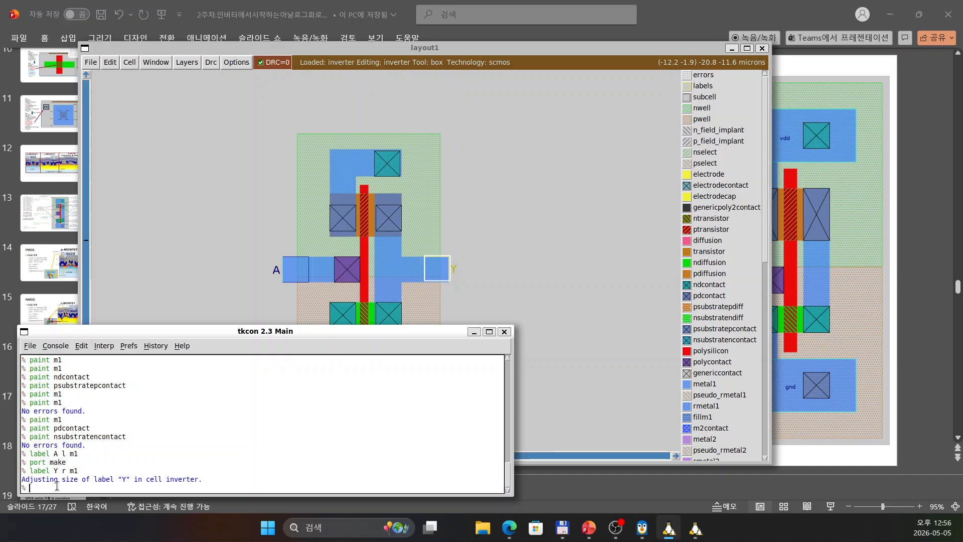
pyautogui.write('make')
pyautogui.press('Return')
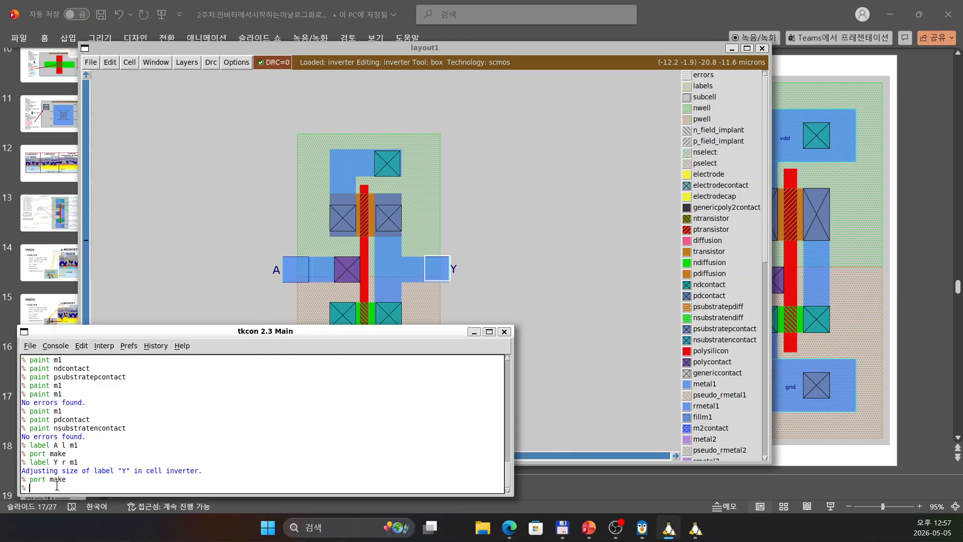
# Step: Label the metal1 corner beside the nwell tap as vdd, centred on m1, and make it a port
pyautogui.click(330, 175)
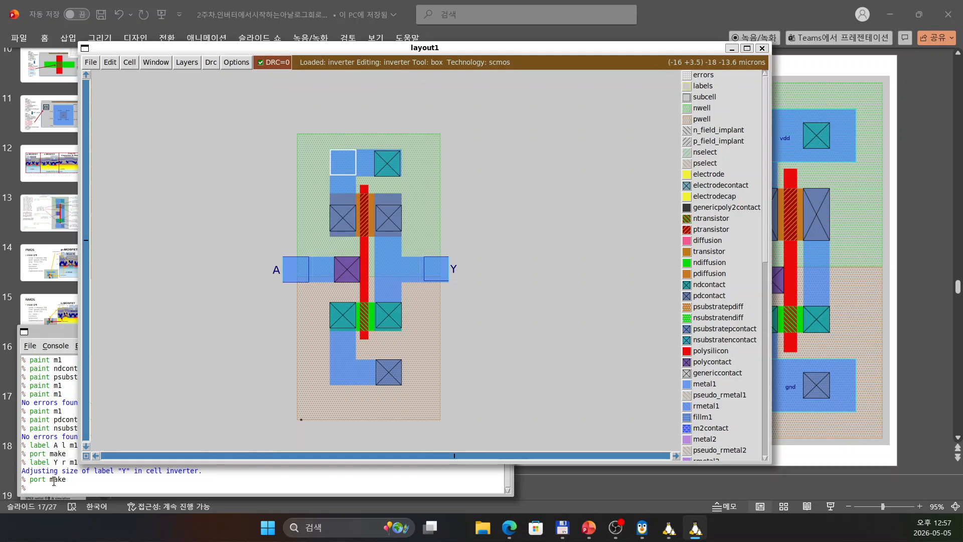
pyautogui.click(67, 491)
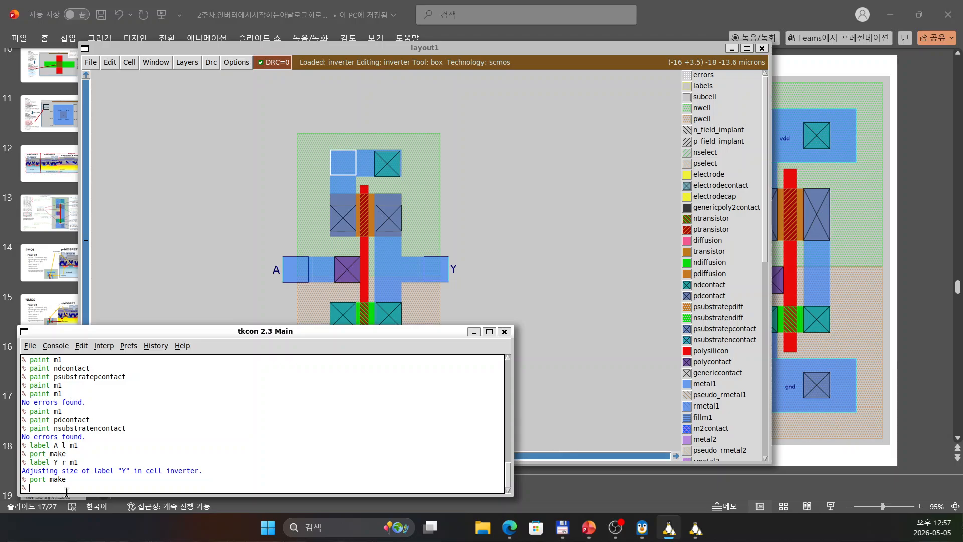
pyautogui.write('label vdd')
pyautogui.write('c m1')
pyautogui.press('Return')
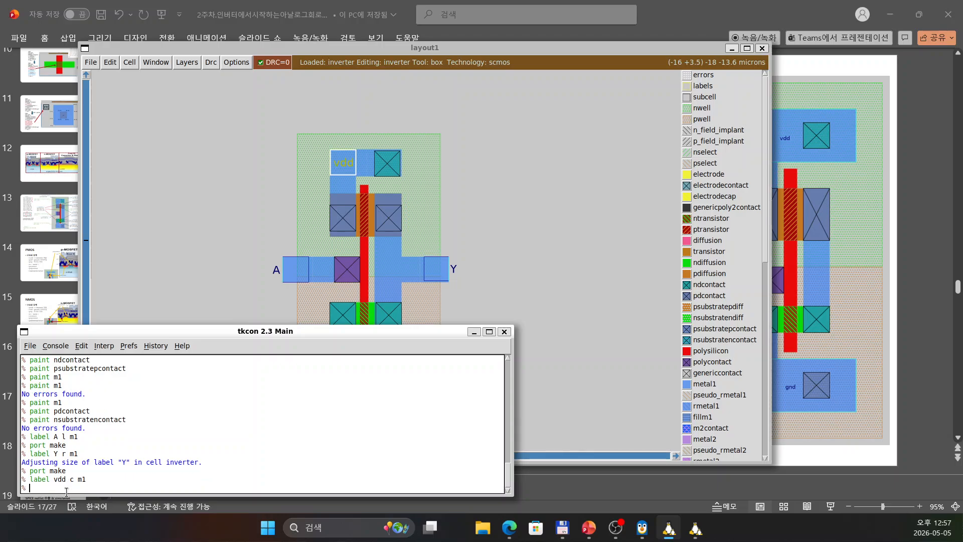
pyautogui.write('port make')
pyautogui.press('Return')
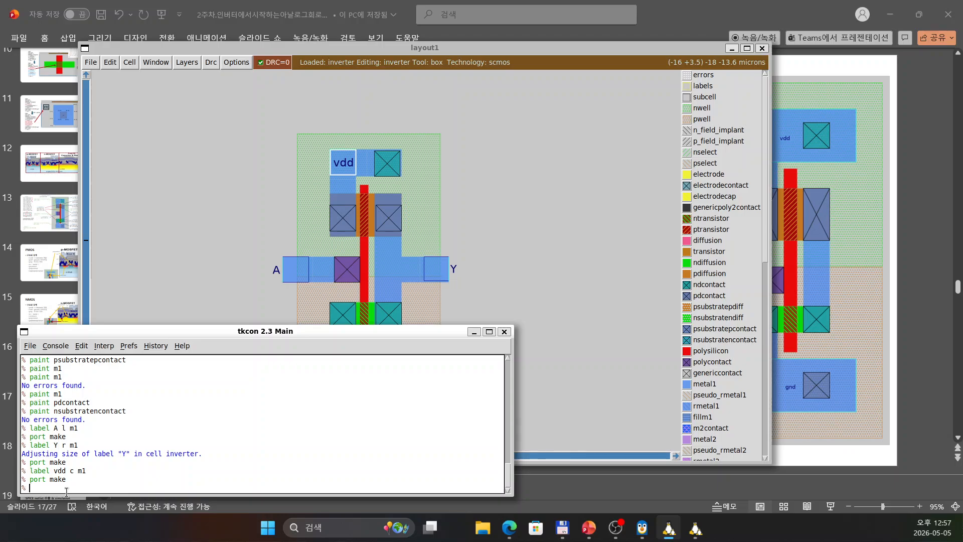
# Step: Label the metal1 corner beside the pwell tap as gnd, centred on m1, make it a port, and park the cursor box in the empty area
pyautogui.scroll(-6, 468, 244)
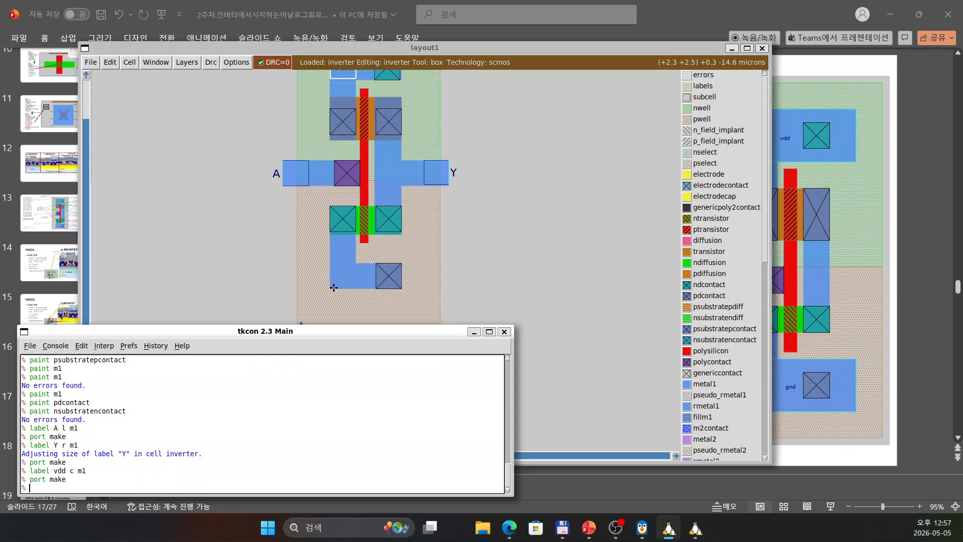
pyautogui.click(331, 288)
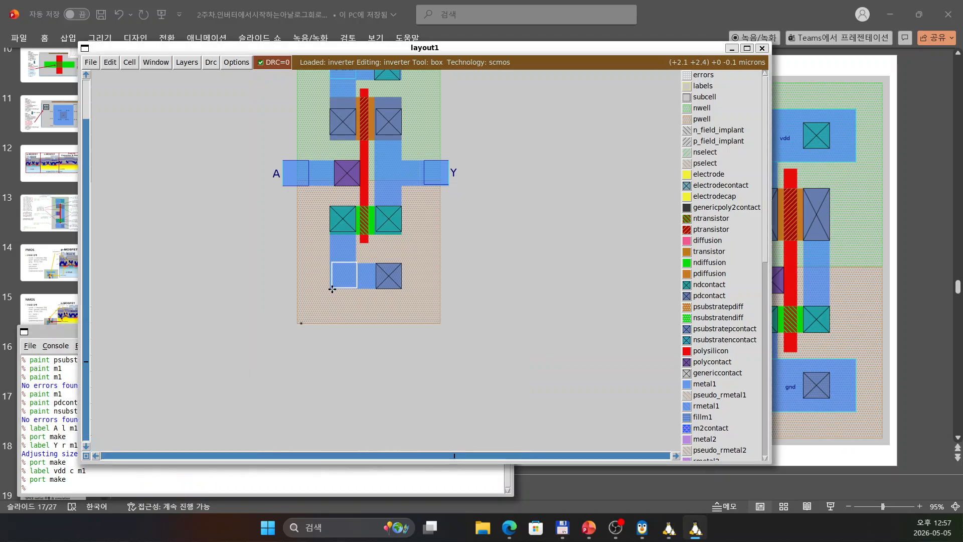
pyautogui.click(47, 488)
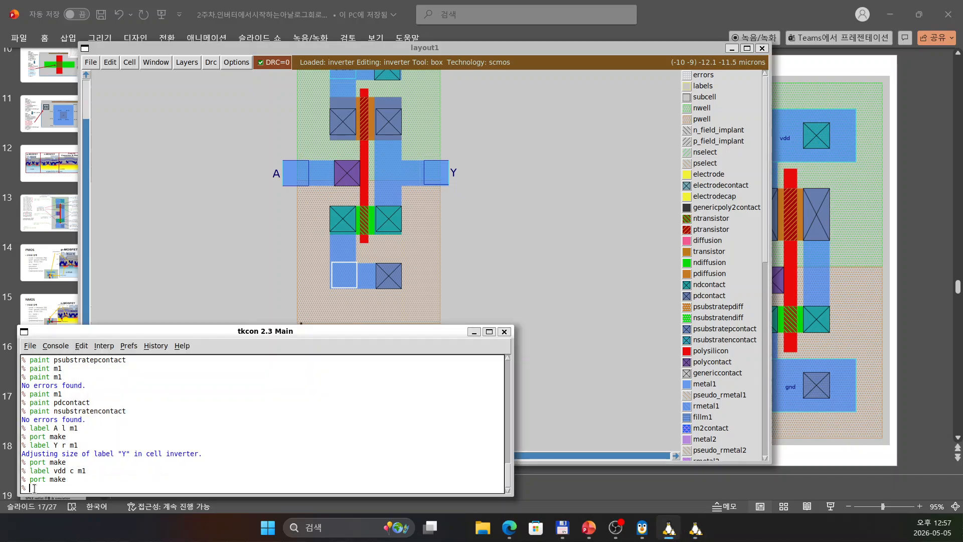
pyautogui.write('label gnd c m1')
pyautogui.press('Return')
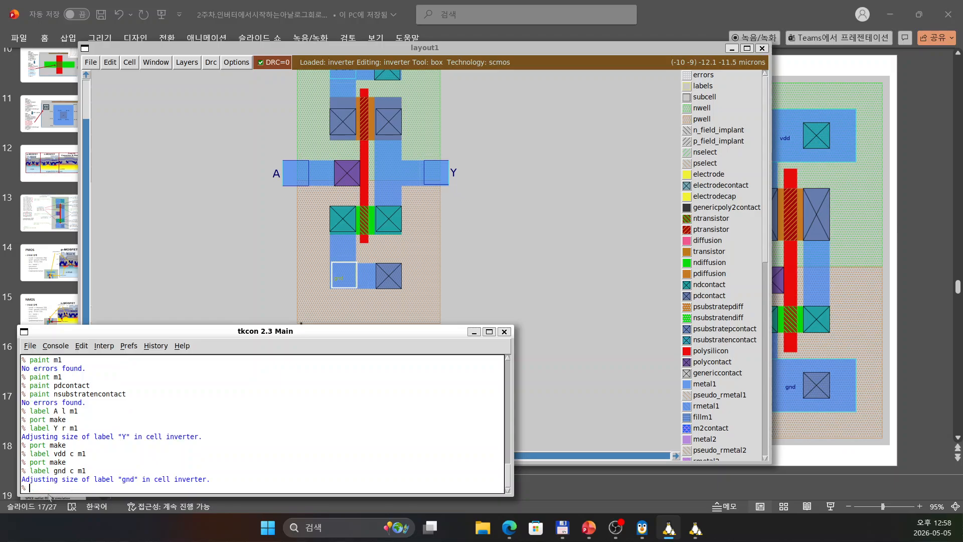
pyautogui.write('port make')
pyautogui.press('Return')
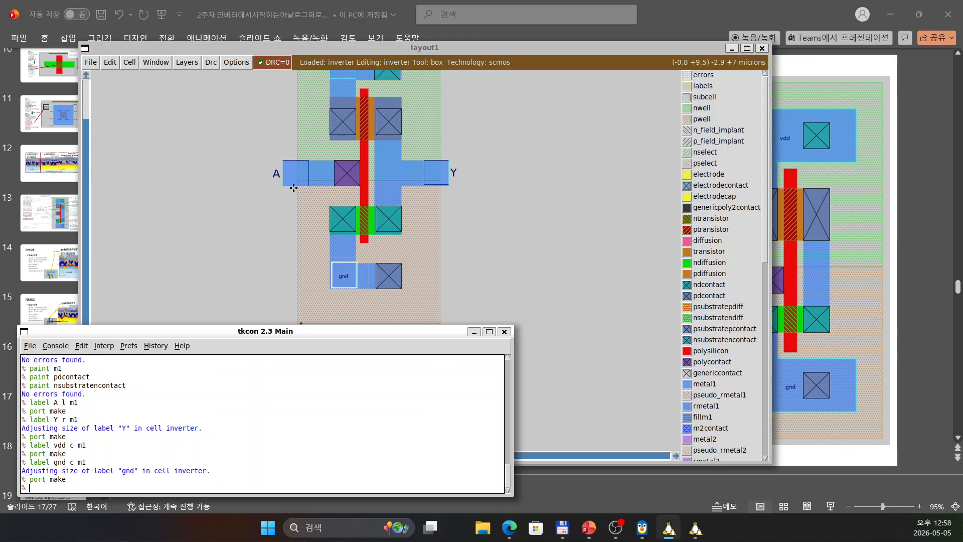
pyautogui.click(535, 228)
pyautogui.scroll(1, 522, 251)
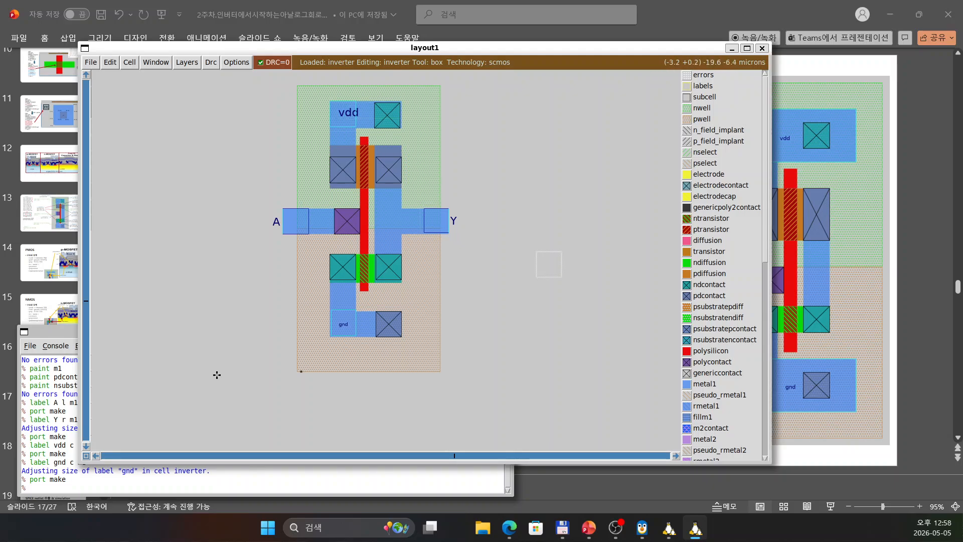
# Step: Switch to the Linux terminal and move its window up, clear of the Magic console
pyautogui.click(55, 488)
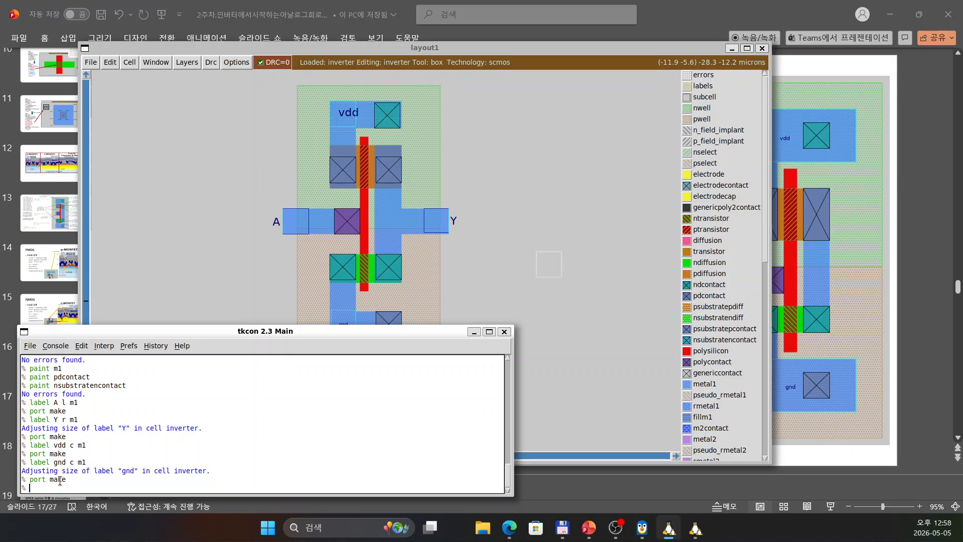
pyautogui.moveTo(644, 530)
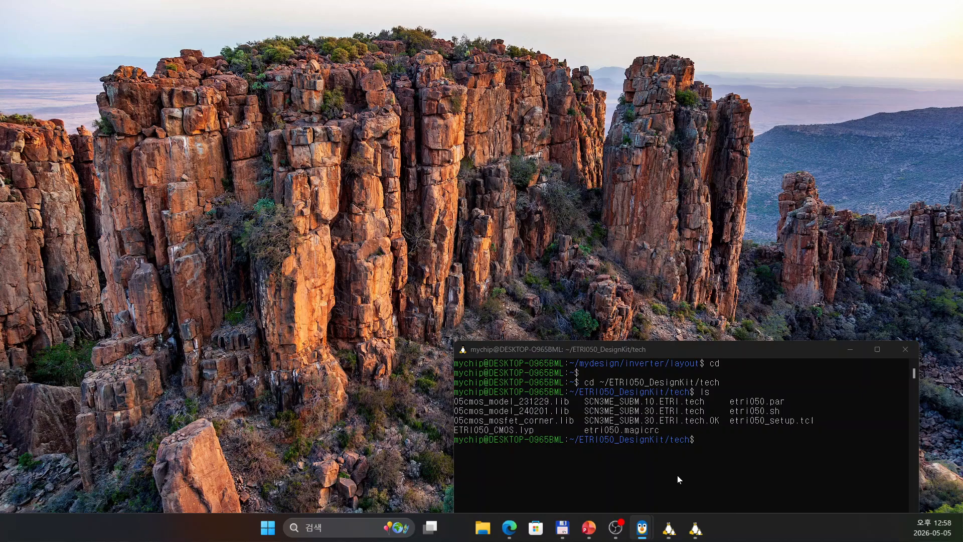
pyautogui.click(677, 475)
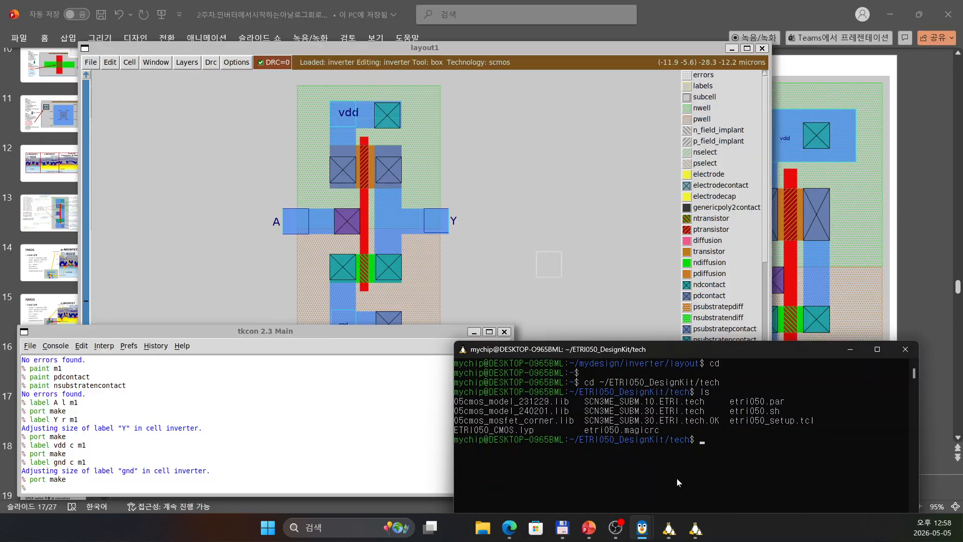
pyautogui.moveTo(718, 350); pyautogui.dragTo(715, 143)
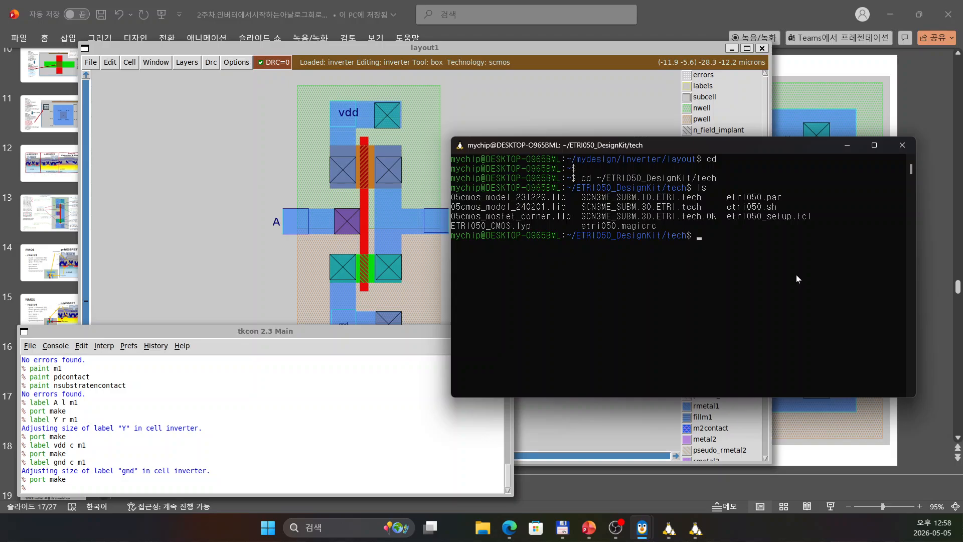
# Step: Change the terminal's directory to ~/mydesign/inverter/layout and list its files
pyautogui.write('cd')
pyautogui.press('Return')
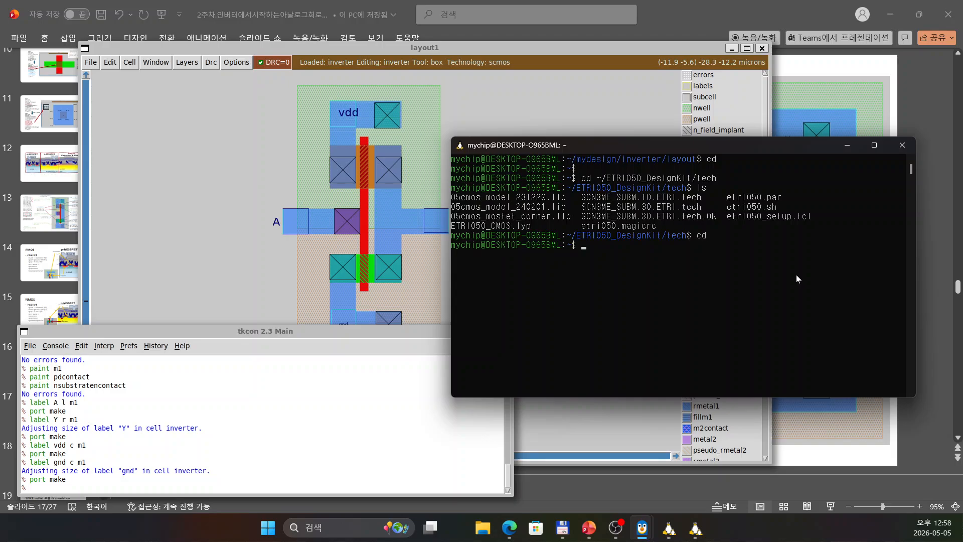
pyautogui.write('cd mydesign')
pyautogui.press('Return')
pyautogui.write('cd inver')
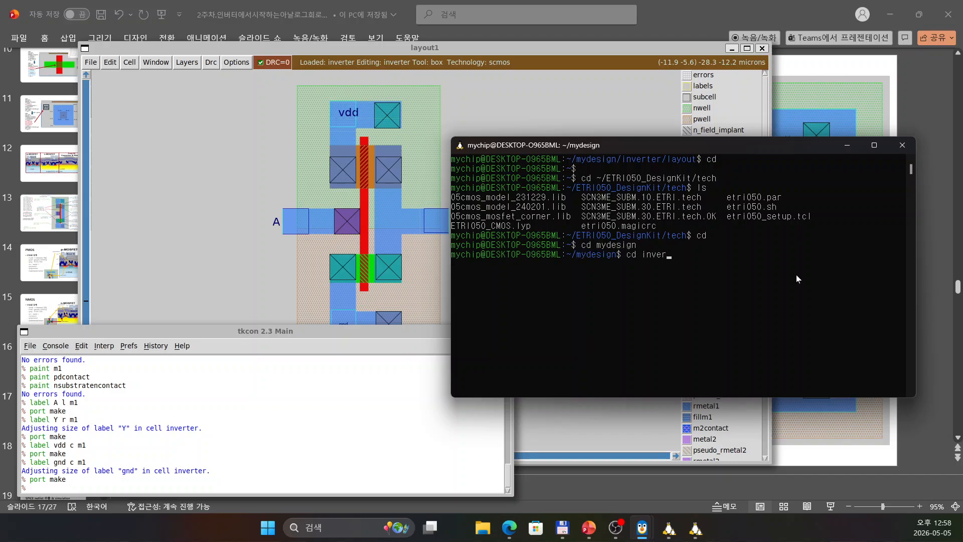
pyautogui.write('ter')
pyautogui.press('Return')
pyautogui.write('cd layou')
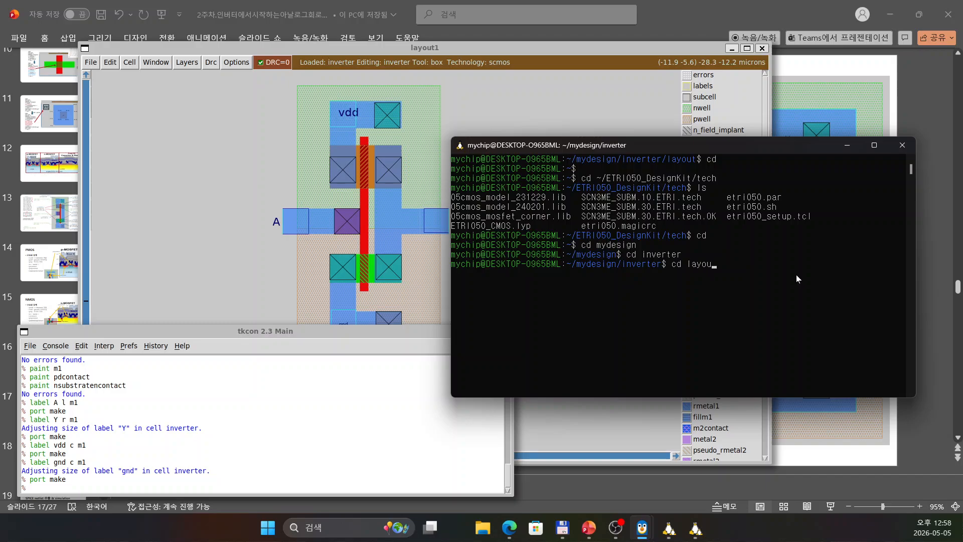
pyautogui.write('t')
pyautogui.press('Return')
pyautogui.write('ls')
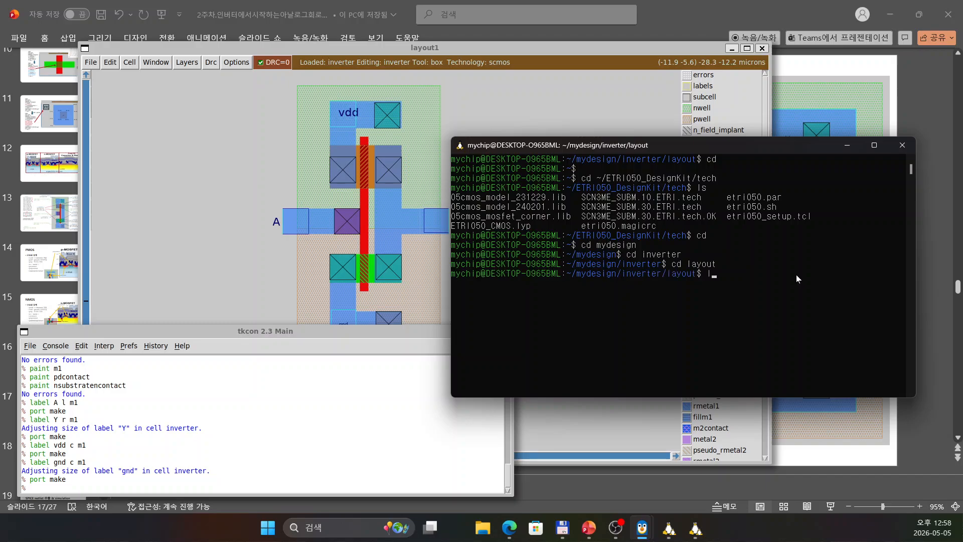
pyautogui.press('Return')
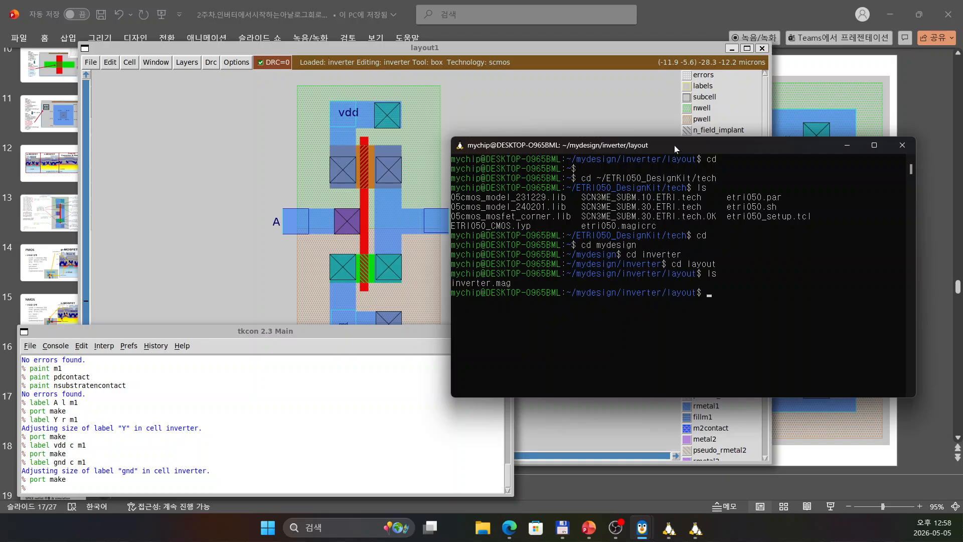
# Step: Return to the Magic console and run extract all on the inverter
pyautogui.moveTo(674, 146); pyautogui.dragTo(679, 146)
pyautogui.click(256, 335)
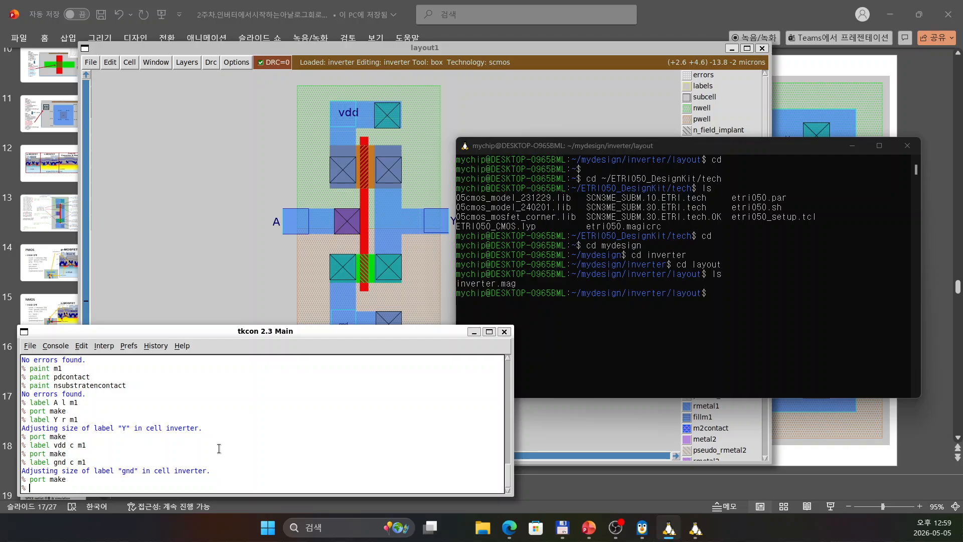
pyautogui.write('extract all')
pyautogui.press('Return')
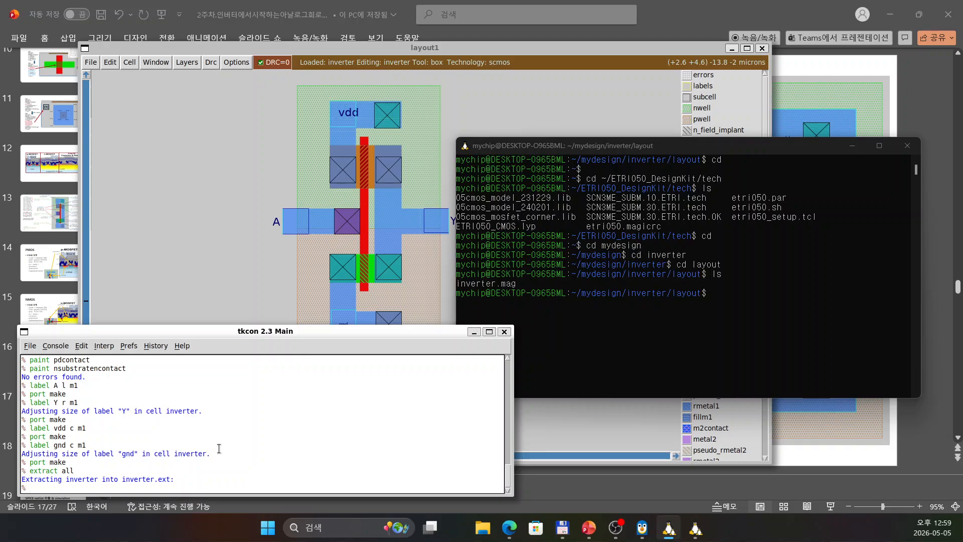
# Step: List the layout directory's files again in the terminal, then return to the Magic console
pyautogui.click(781, 320)
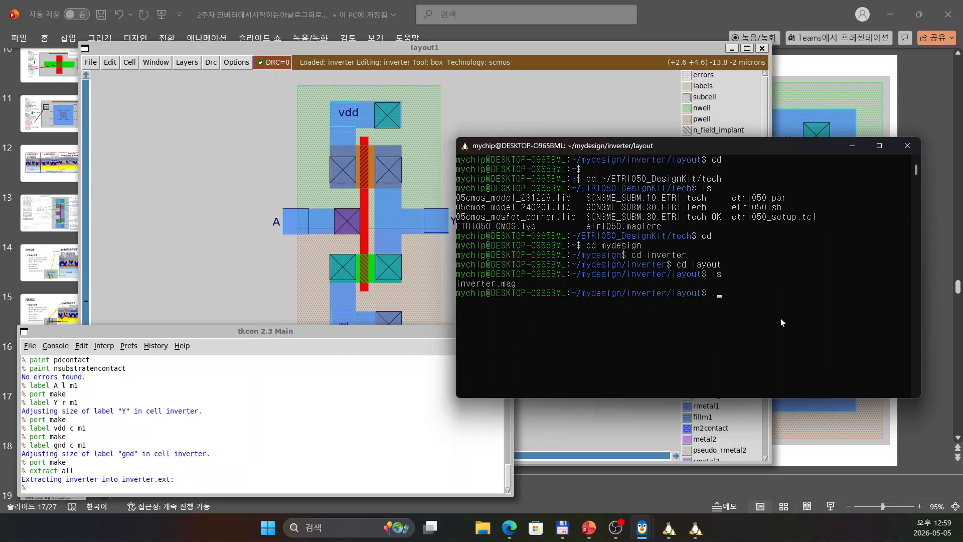
pyautogui.write('ls')
pyautogui.press('Return')
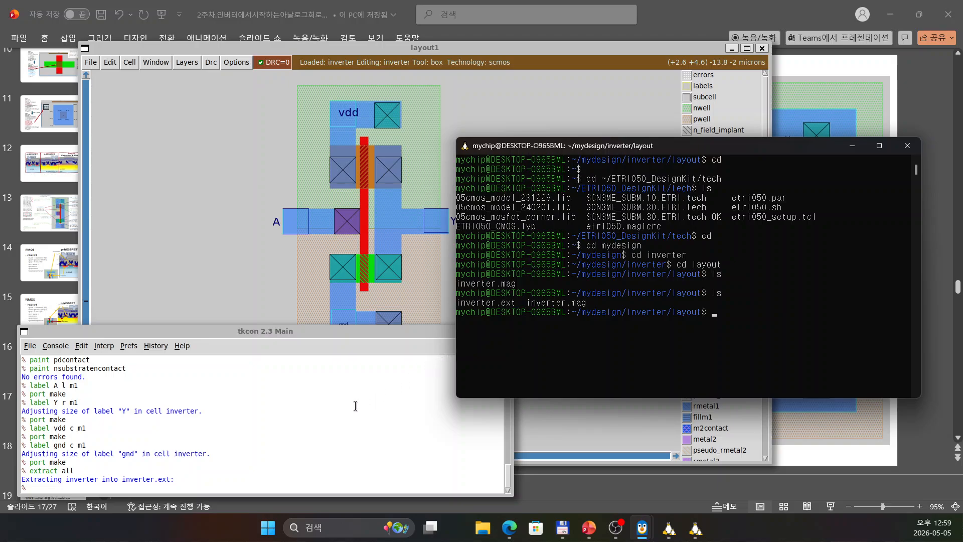
pyautogui.click(113, 486)
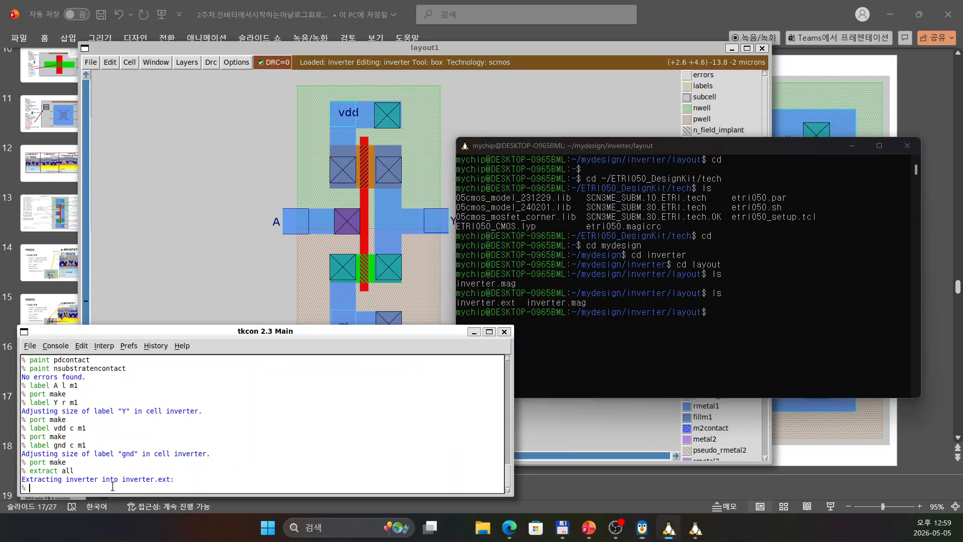
# Step: Set the ext2spice output format to ngspice and run ext2spice on the extracted inverter
pyautogui.write('ext2spice format ngspice')
pyautogui.press('Return')
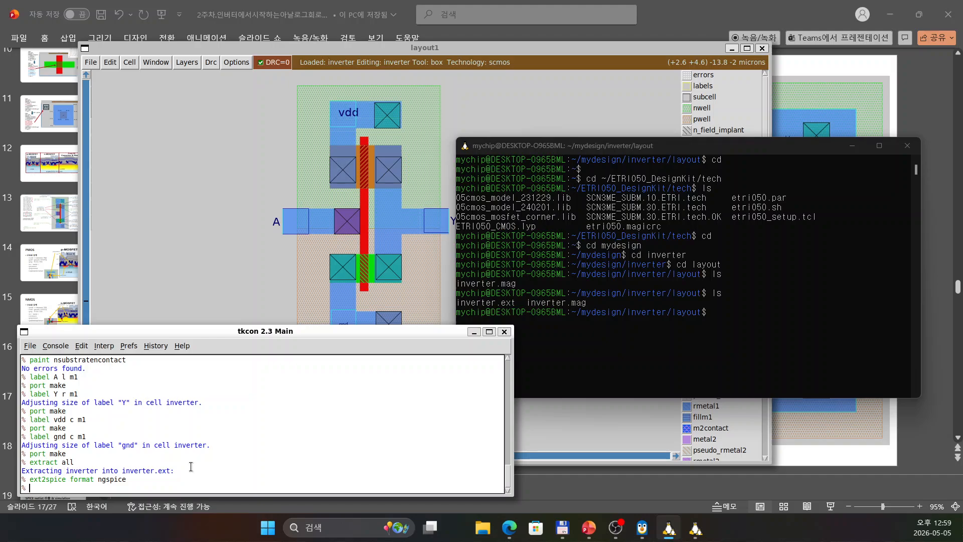
pyautogui.write('ext2spice')
pyautogui.press('Return')
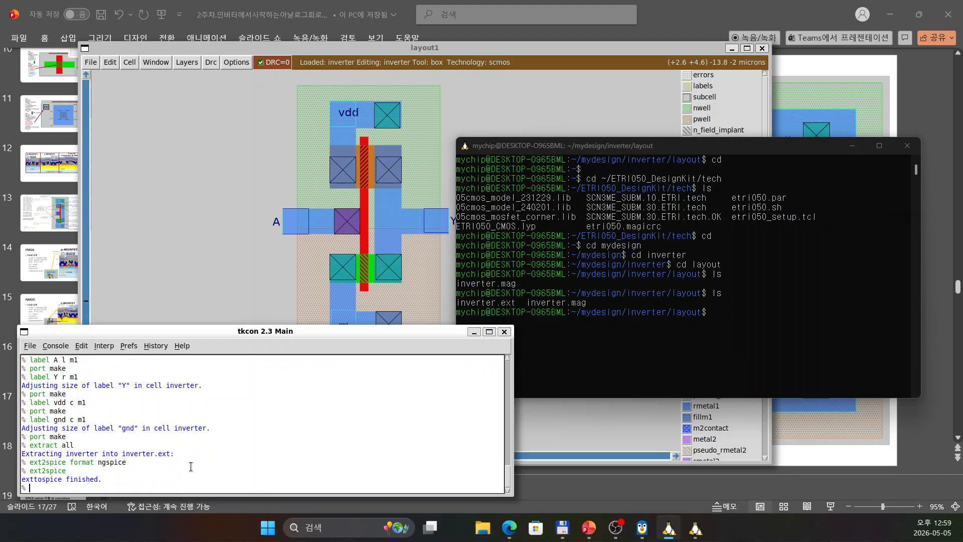
# Step: Switch to the terminal, list the layout directory's files and open inverter.spice in nano
pyautogui.click(778, 330)
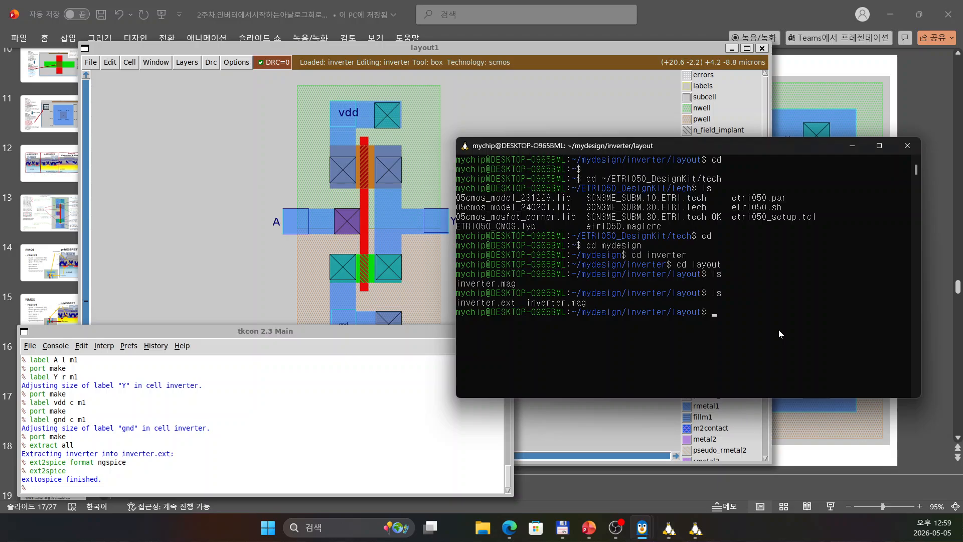
pyautogui.write('ls')
pyautogui.press('Return')
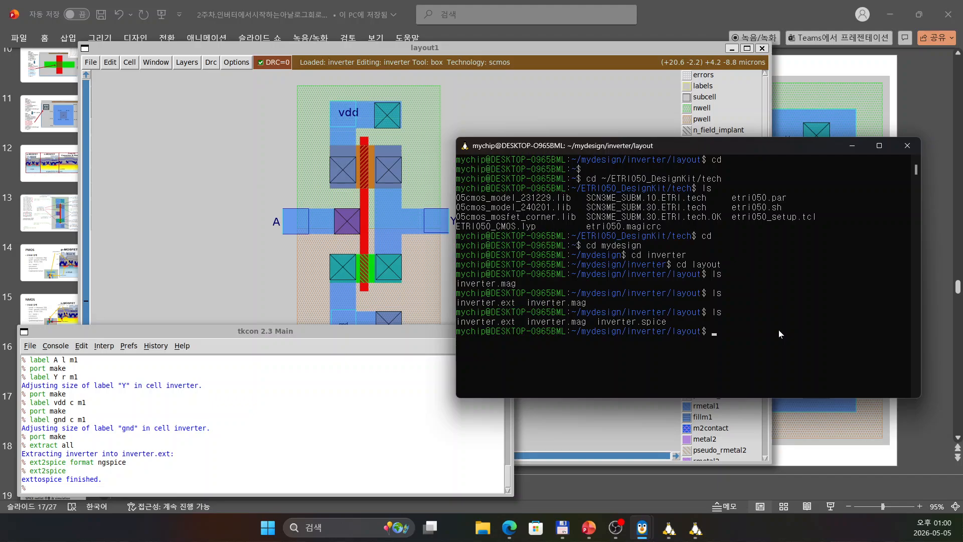
pyautogui.write('nano inve')
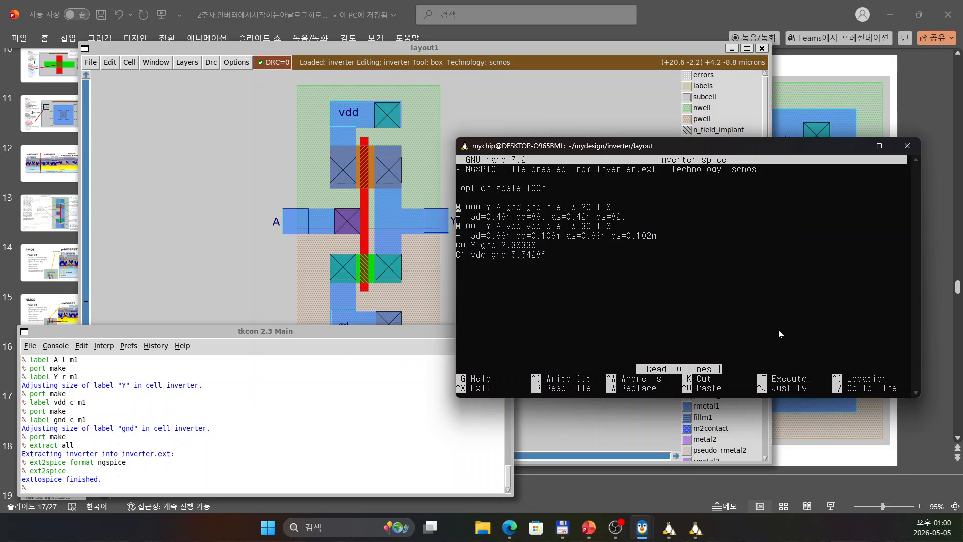
# Step: Examine the M1000 and M1001 transistor lines in inverter.spice, including their nodes, model names, widths and lengths
pyautogui.press('Right')
pyautogui.press('Right')
pyautogui.press('Right')
pyautogui.press('Right')
pyautogui.press('Right')
pyautogui.press('Right')
pyautogui.press('Right')
pyautogui.press('Right')
pyautogui.press('Right')
pyautogui.press('Right')
pyautogui.press('Right')
pyautogui.press('Right')
pyautogui.press('Right')
pyautogui.press('Right')
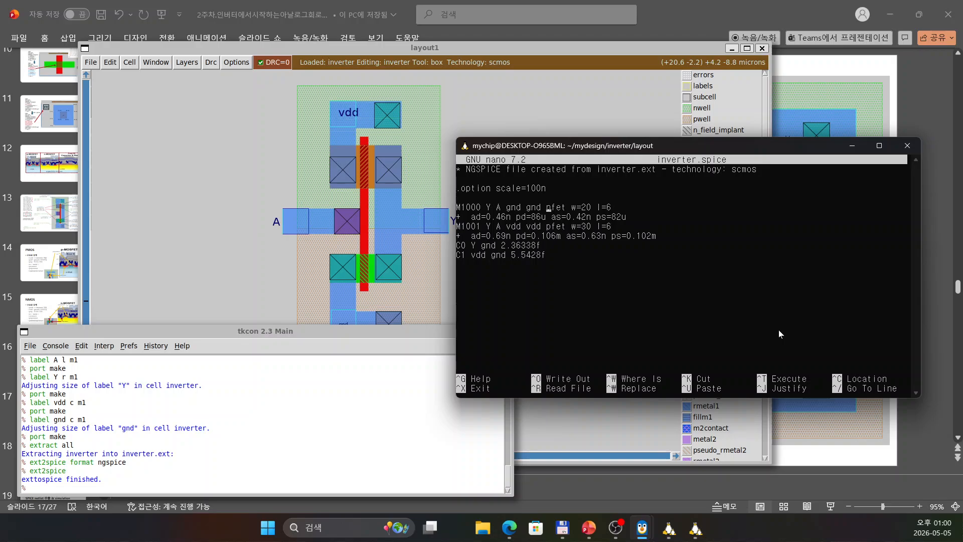
pyautogui.press('Right')
pyautogui.press('Right')
pyautogui.press('Right')
pyautogui.press('Right')
pyautogui.press('Right')
pyautogui.press('Right')
pyautogui.press('Left')
pyautogui.press('Left')
pyautogui.press('Left')
pyautogui.press('Down')
pyautogui.press('Right')
pyautogui.press('Right')
pyautogui.press('Right')
pyautogui.press('Right')
pyautogui.press('Right')
pyautogui.press('Right')
pyautogui.press('Right')
pyautogui.press('Right')
pyautogui.press('Right')
pyautogui.press('Right')
pyautogui.press('Left')
pyautogui.press('Right')
pyautogui.press('Up')
pyautogui.press('Right')
pyautogui.press('Right')
pyautogui.press('Right')
# Step: Show slide 18 on SPICE netlist extraction in PowerPoint and place the nano terminal beside its sample netlist
pyautogui.click(648, 13)
pyautogui.scroll(-1, 20, 333)
pyautogui.scroll(-1, 26, 332)
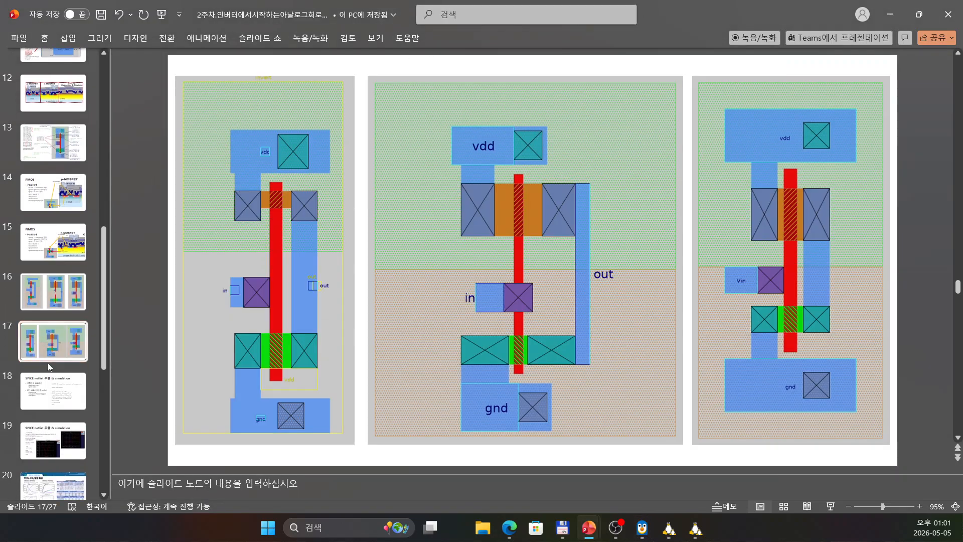
pyautogui.click(42, 384)
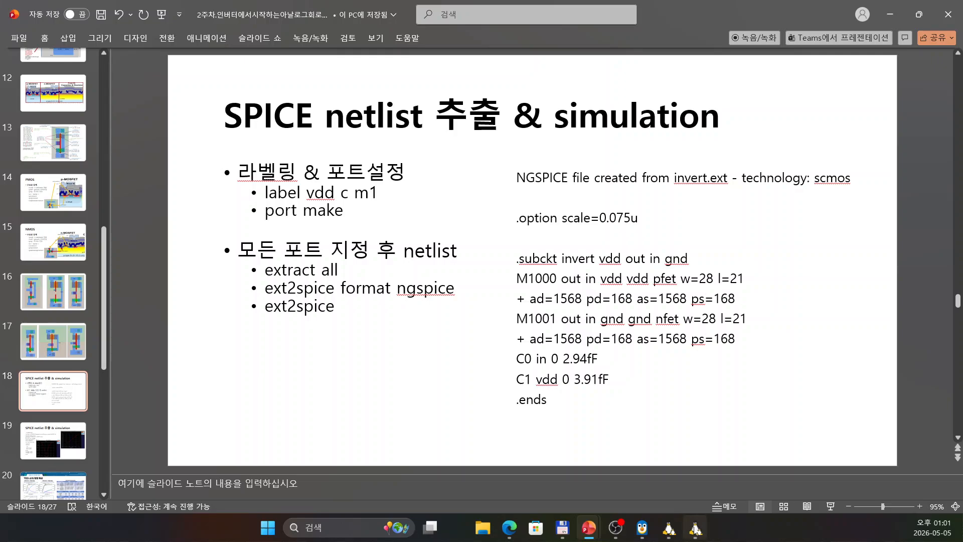
pyautogui.click(668, 529)
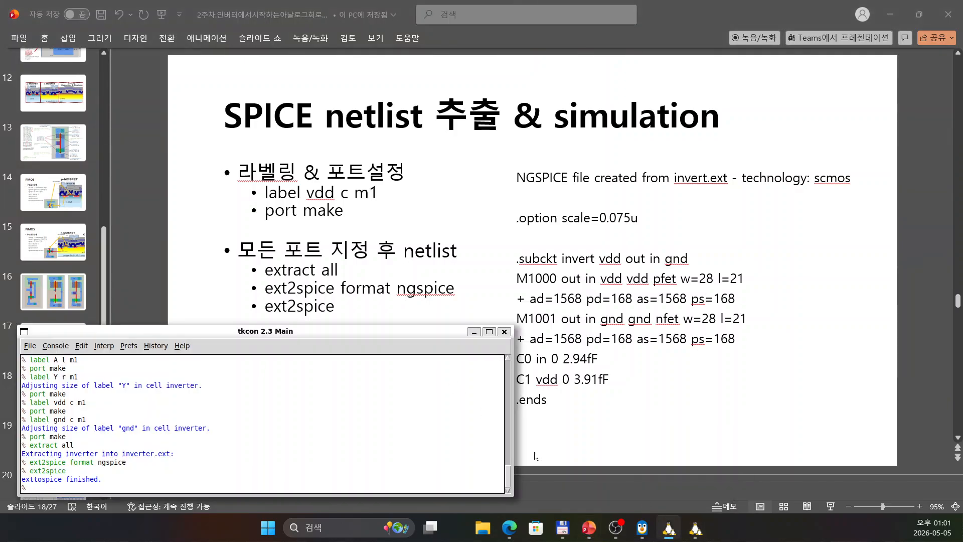
pyautogui.moveTo(669, 528)
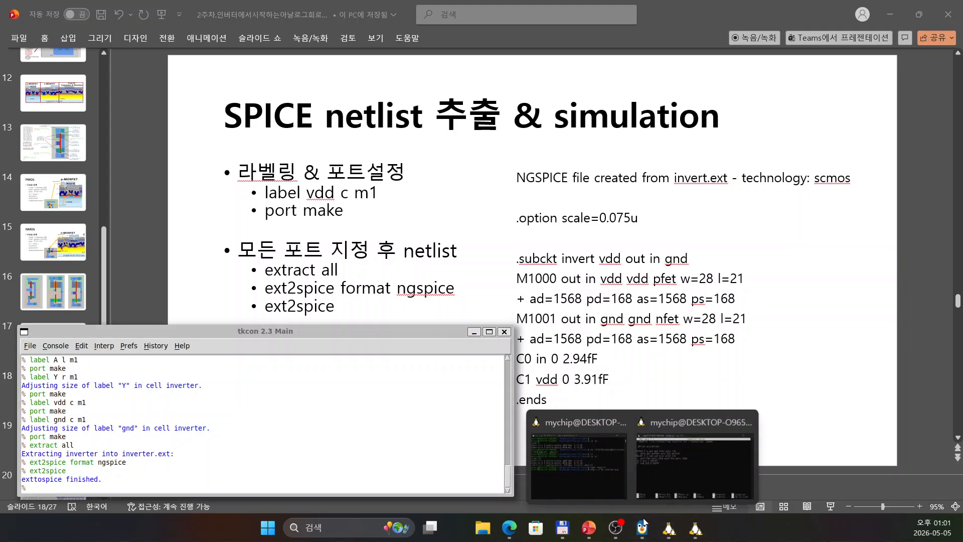
pyautogui.click(667, 460)
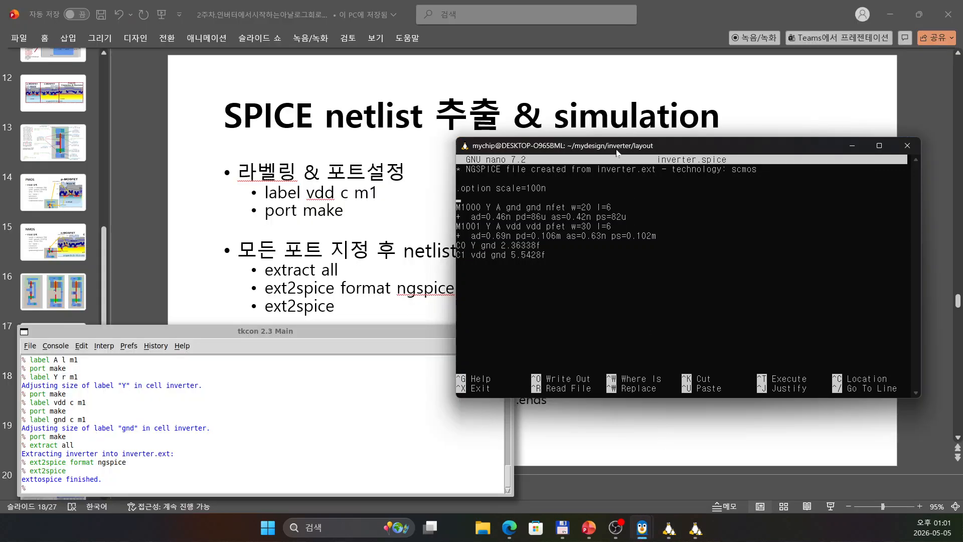
pyautogui.moveTo(618, 148); pyautogui.dragTo(181, 64)
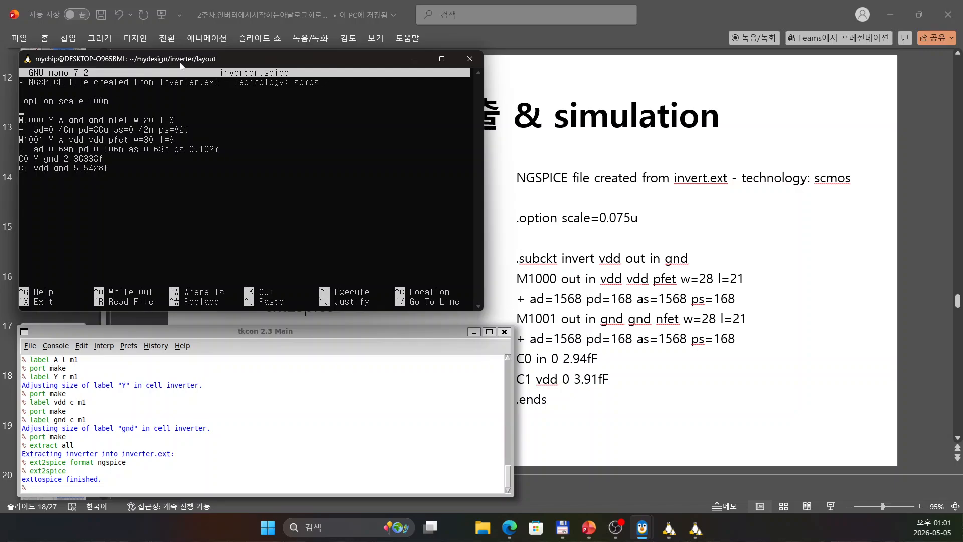
# Step: Insert the line ".subckt invert vdd Y A gnd" above the M1000 line, separated from the .option line by a blank line
pyautogui.write('.subckt invertvdd Y')
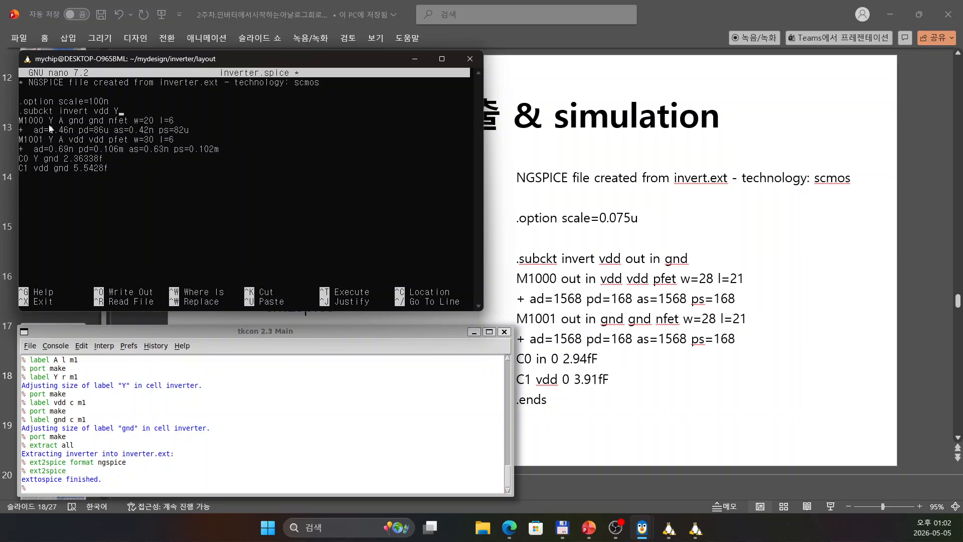
pyautogui.click(197, 139)
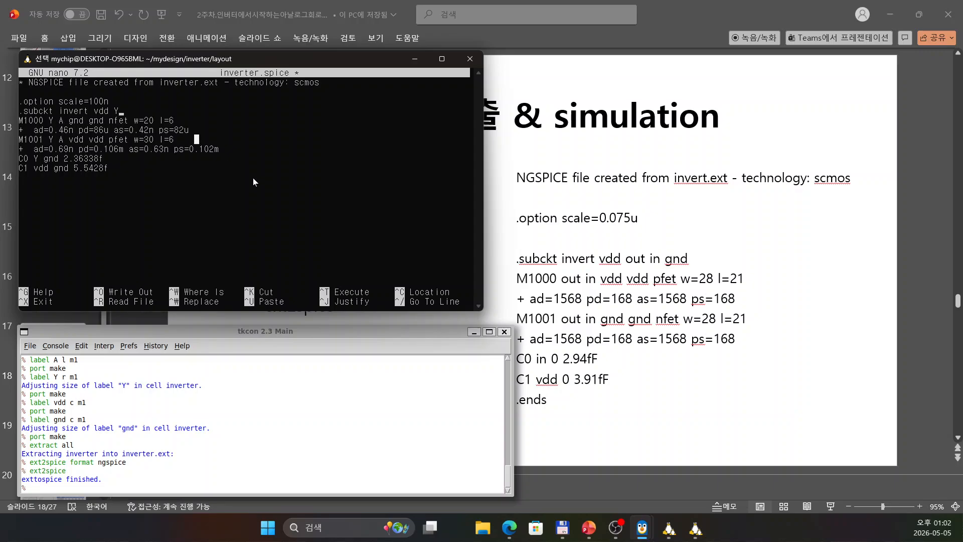
pyautogui.press('Escape')
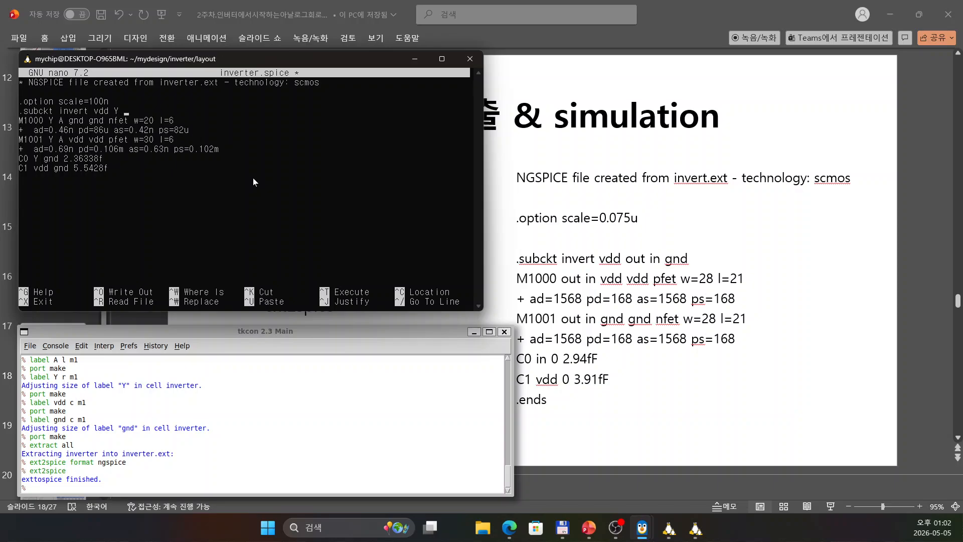
pyautogui.write('A gnd')
pyautogui.press('Return')
pyautogui.press('Down')
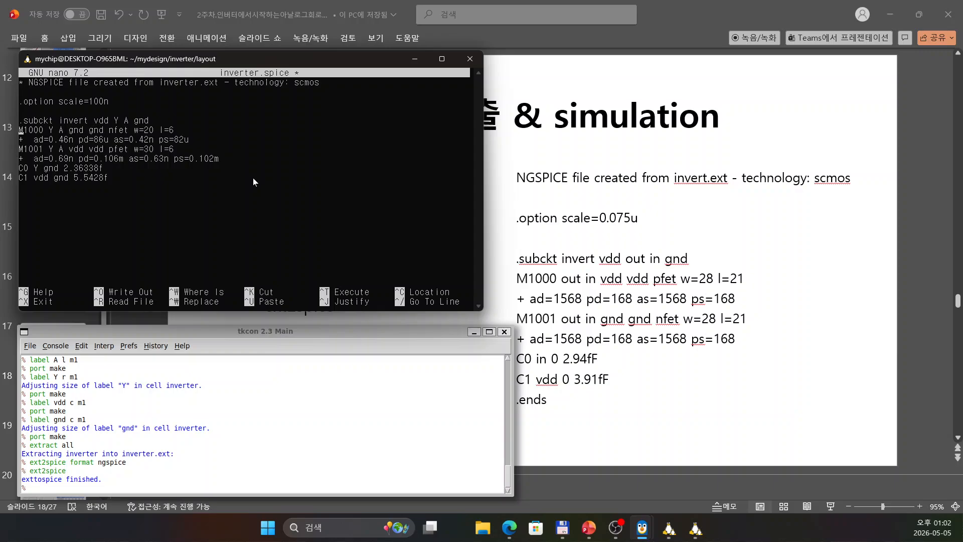
# Step: Add a closing .ends line below the C1 capacitor line
pyautogui.press('Right')
pyautogui.press('Right')
pyautogui.press('Right')
pyautogui.press('Right')
pyautogui.press('Right')
pyautogui.press('Right')
pyautogui.press('Right')
pyautogui.press('Right')
pyautogui.press('Right')
pyautogui.press('Right')
pyautogui.press('Right')
pyautogui.press('Right')
pyautogui.press('Right')
pyautogui.press('Down')
pyautogui.press('Down')
pyautogui.press('Down')
pyautogui.press('Down')
pyautogui.press('Down')
pyautogui.write('.ends')
# Step: Save the edited netlist as inverter.spice and exit nano
pyautogui.press('Up')
pyautogui.press('Up')
pyautogui.press('Up')
pyautogui.press('Up')
pyautogui.press('Up')
pyautogui.press('Up')
pyautogui.hotkey('ctrl', 'x')
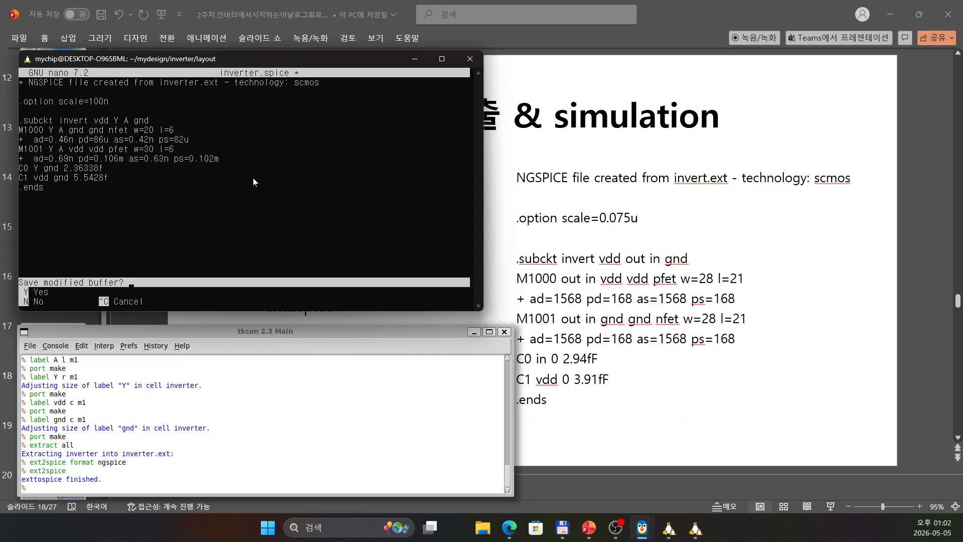
pyautogui.press('y')
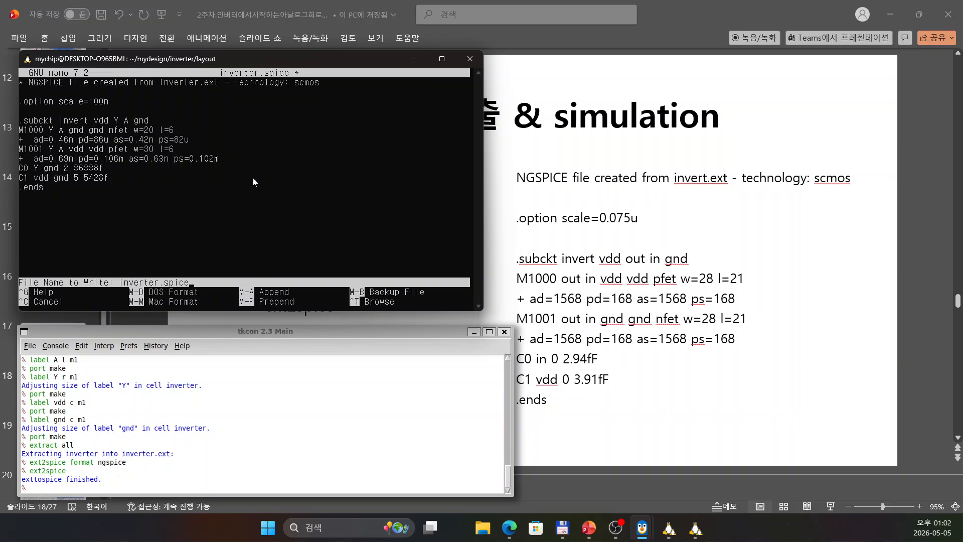
pyautogui.press('Return')
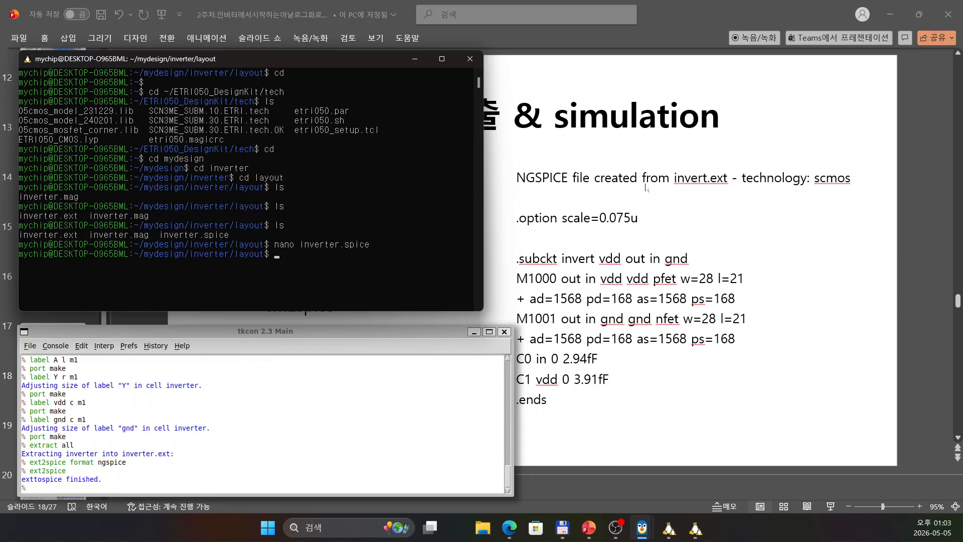
# Step: Advance the PowerPoint deck to slide 19 and move the terminal away from the start of its NGSPICE testbench listing
pyautogui.scroll(-1, 648, 183)
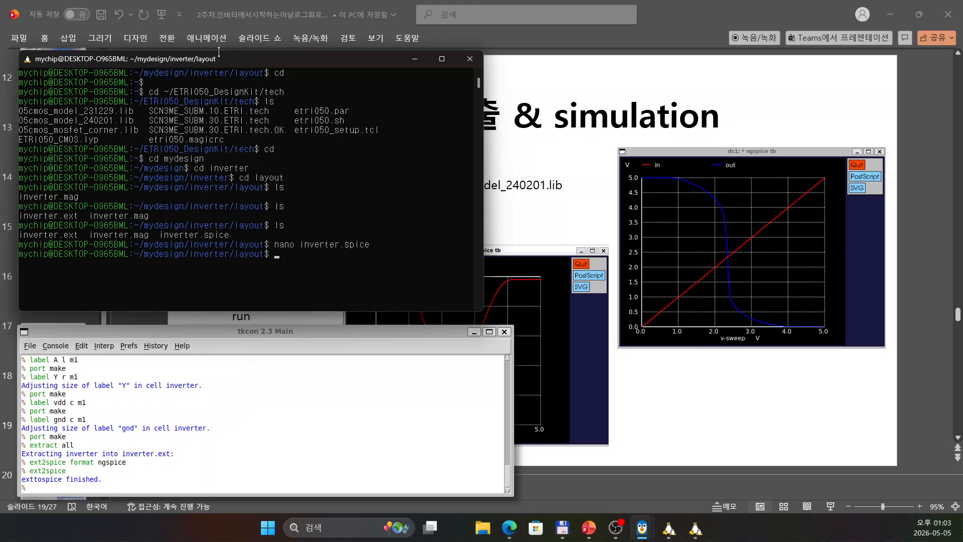
pyautogui.moveTo(242, 56); pyautogui.dragTo(699, 61)
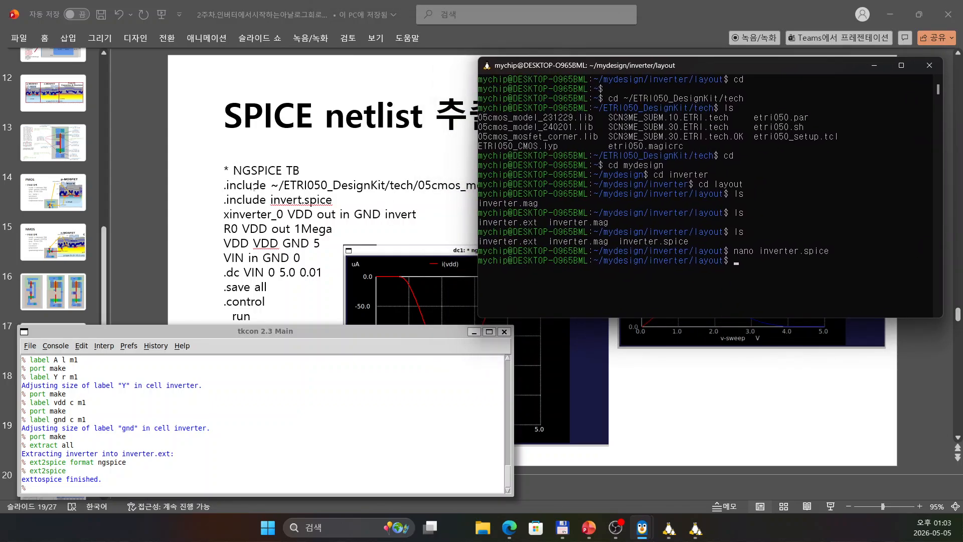
pyautogui.click(801, 212)
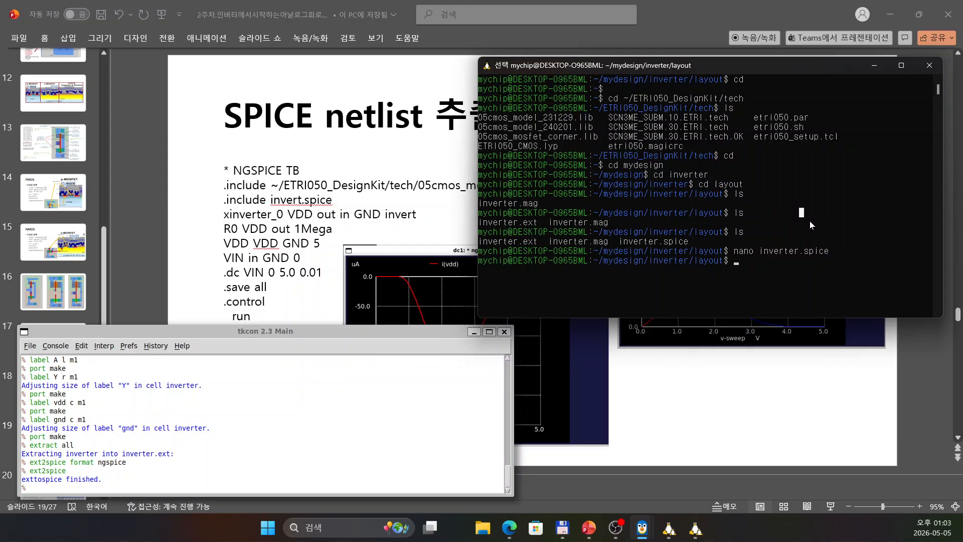
# Step: Create inverter_check.spice in nano and move the terminal clear of the slide's full model library path
pyautogui.write('n')
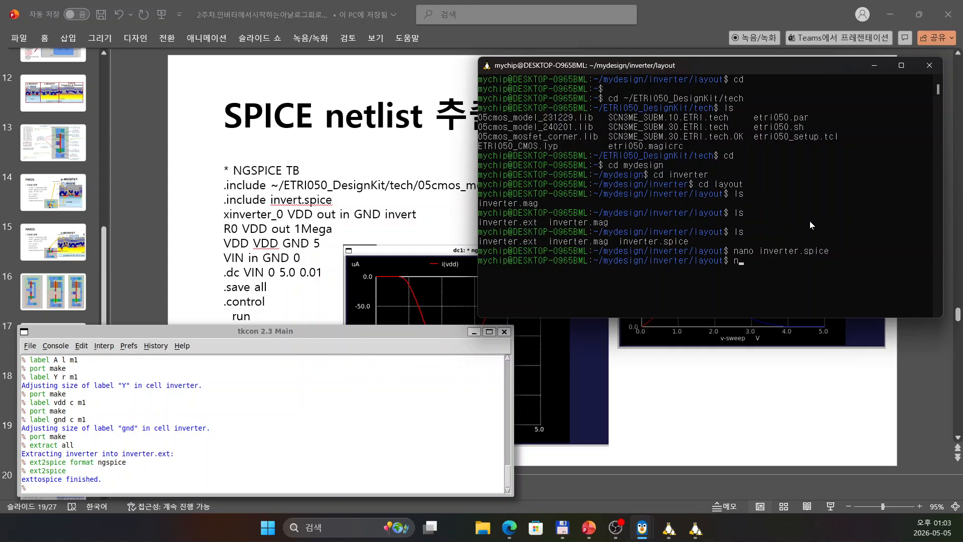
pyautogui.write('ano inverter_check.spice')
pyautogui.press('Return')
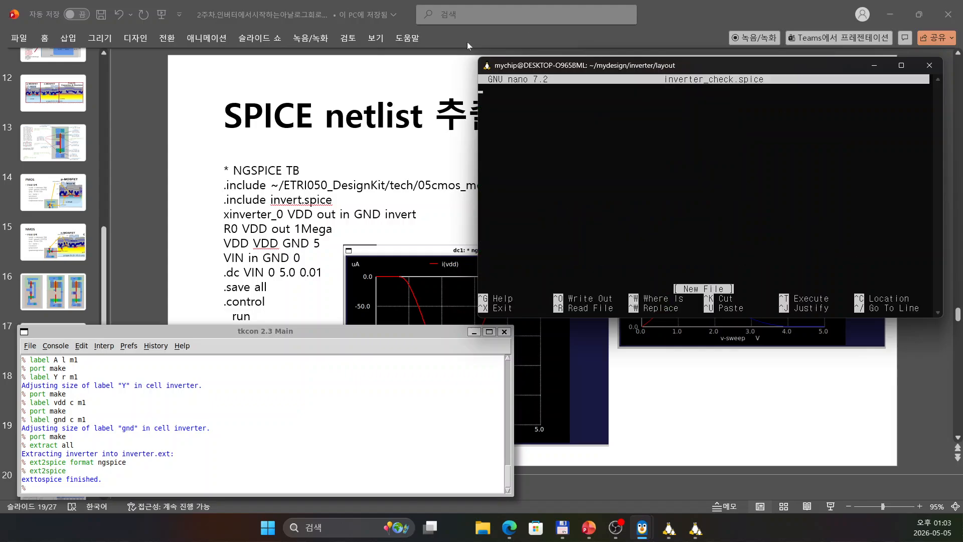
pyautogui.moveTo(539, 65); pyautogui.dragTo(634, 54)
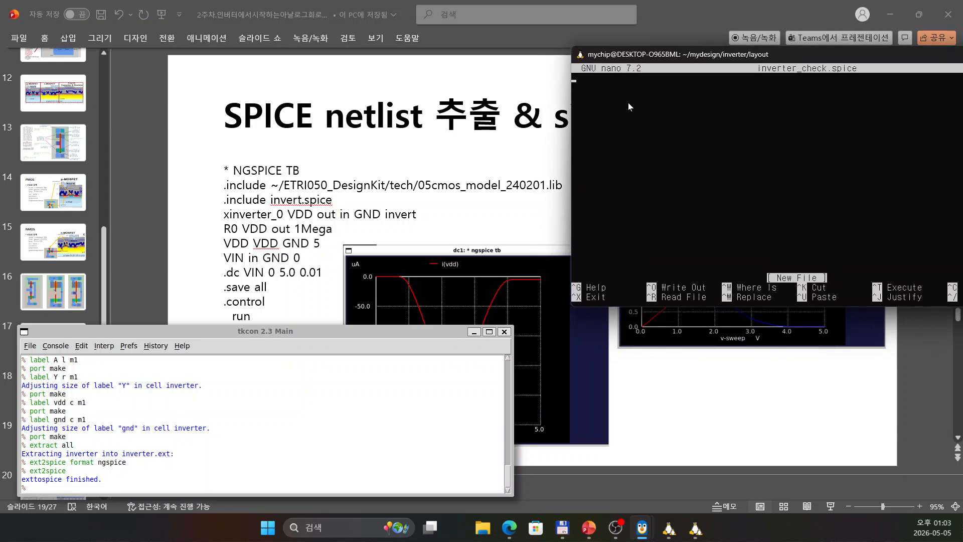
# Step: Enter the comment "* NGSPICE TB" and the line ".include ~/ETRI050_DesignKit/tech/05cmos_model_240201.lib"
pyautogui.write('* N')
pyautogui.write('GS')
pyautogui.write('.includ')
pyautogui.write('e ~/ETR')
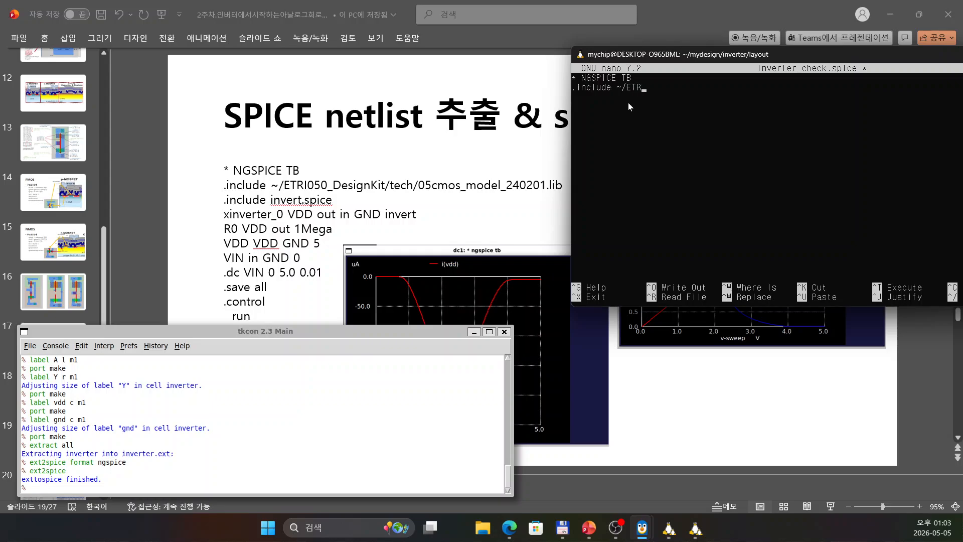
pyautogui.write('I050_DesignKit/tech/05cmos_model_2')
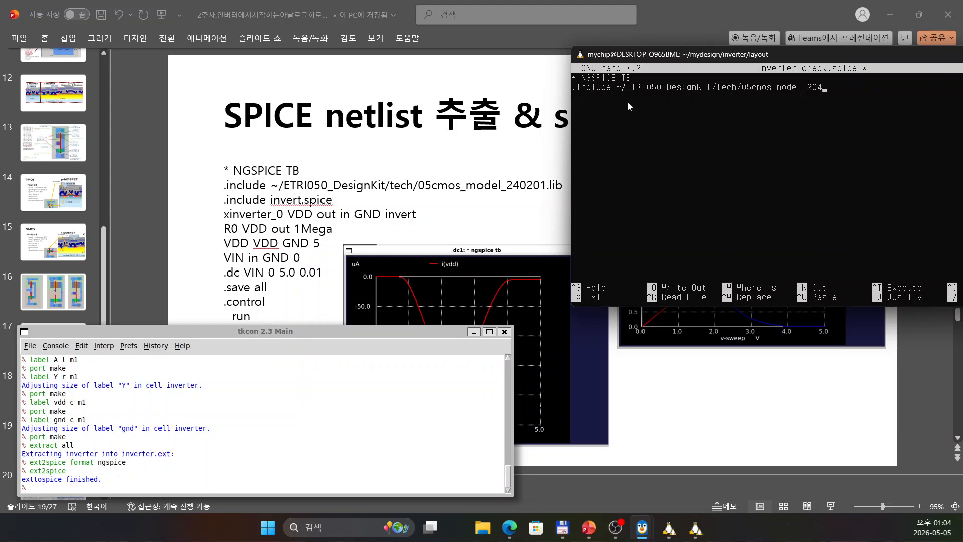
pyautogui.write('40201.lib')
pyautogui.press('Return')
# Step: Add the lines ".include invert.spice" and "xinverter_0 VDD out in GND invert" to the testbench
pyautogui.write('.include invert')
pyautogui.write('.spice')
pyautogui.press('Return')
pyautogui.write('xinverter_0 VDD out in GND invert')
# Step: Correct the included netlist's file name to inverter.spice
pyautogui.press('Up')
pyautogui.press('Left')
pyautogui.press('Left')
pyautogui.press('Left')
pyautogui.press('Left')
pyautogui.press('Left')
pyautogui.press('Left')
pyautogui.write('er')
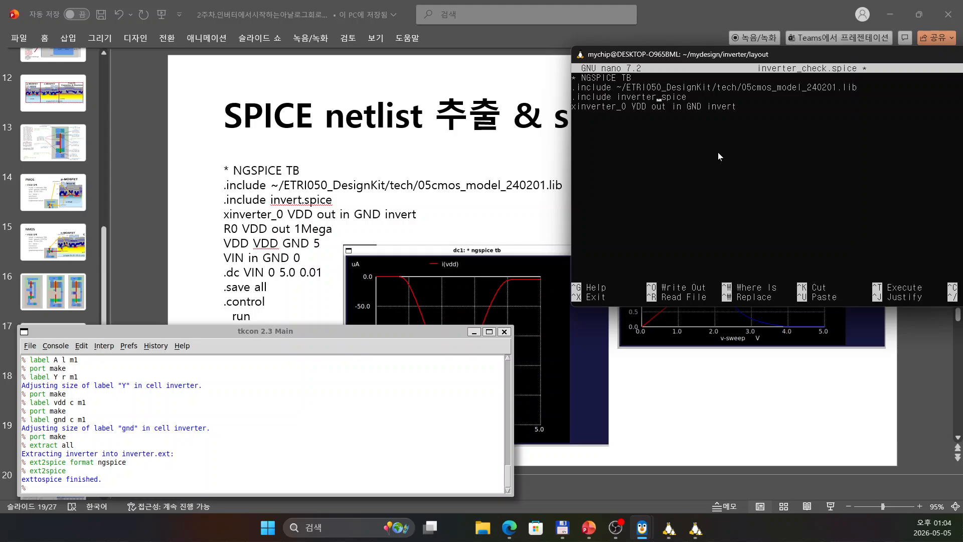
# Step: Save the testbench as inverter_check.spice and exit nano
pyautogui.press('Right')
pyautogui.press('Right')
pyautogui.press('Right')
pyautogui.hotkey('ctrl', 'o')
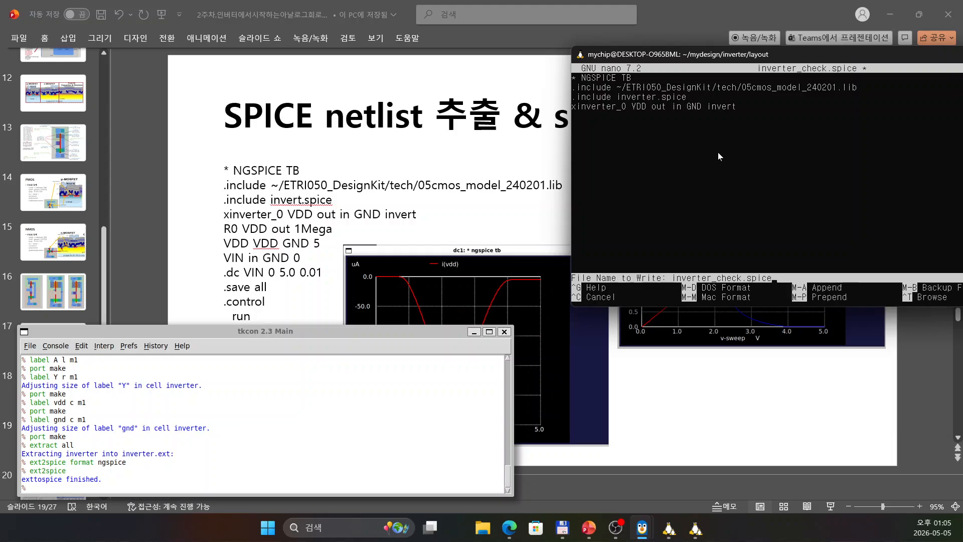
pyautogui.press('Return')
pyautogui.hotkey('ctrl', 'x')
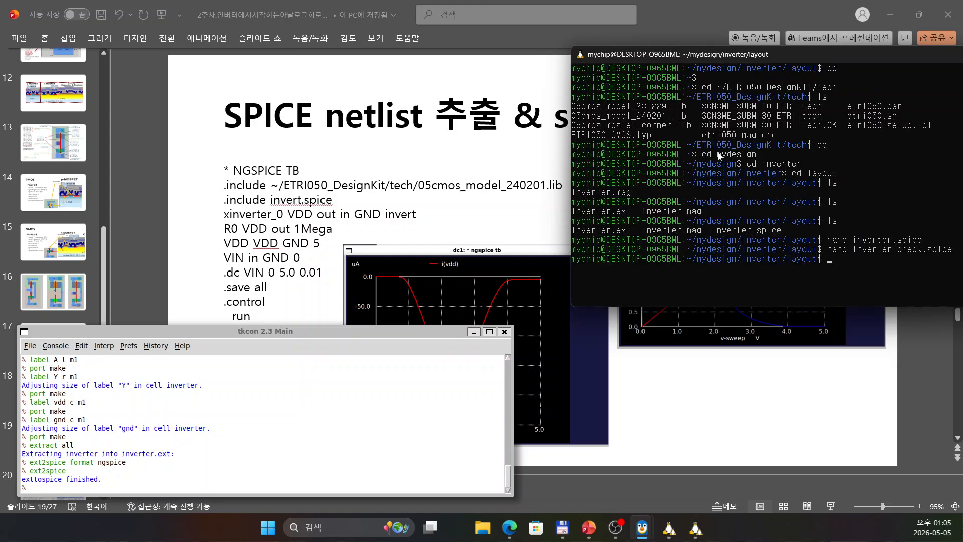
# Step: Reopen inverter_check.spice in nano
pyautogui.write('ls')
pyautogui.press('BackSpace')
pyautogui.press('BackSpace')
pyautogui.press('Up')
pyautogui.press('Return')
# Step: Below the inverter instance line in the testbench, add the load resistor line "R0 VDD out 1Mega"
pyautogui.press('Down')
pyautogui.press('Down')
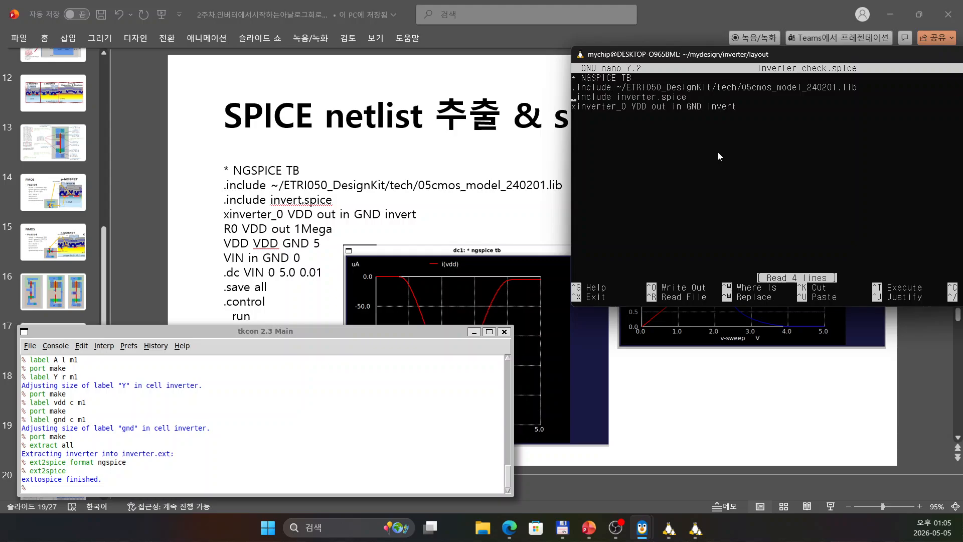
pyautogui.press('Right')
pyautogui.press('Right')
pyautogui.press('Right')
pyautogui.press('Right')
pyautogui.press('Right')
pyautogui.press('Right')
pyautogui.press('Right')
pyautogui.press('Right')
pyautogui.press('Right')
pyautogui.press('Right')
pyautogui.press('Right')
pyautogui.press('Right')
pyautogui.press('Right')
pyautogui.press('Right')
pyautogui.press('Right')
pyautogui.press('Right')
pyautogui.press('Right')
pyautogui.press('Down')
pyautogui.press('Right')
pyautogui.press('Right')
pyautogui.press('Right')
pyautogui.press('Right')
pyautogui.press('Right')
pyautogui.press('Right')
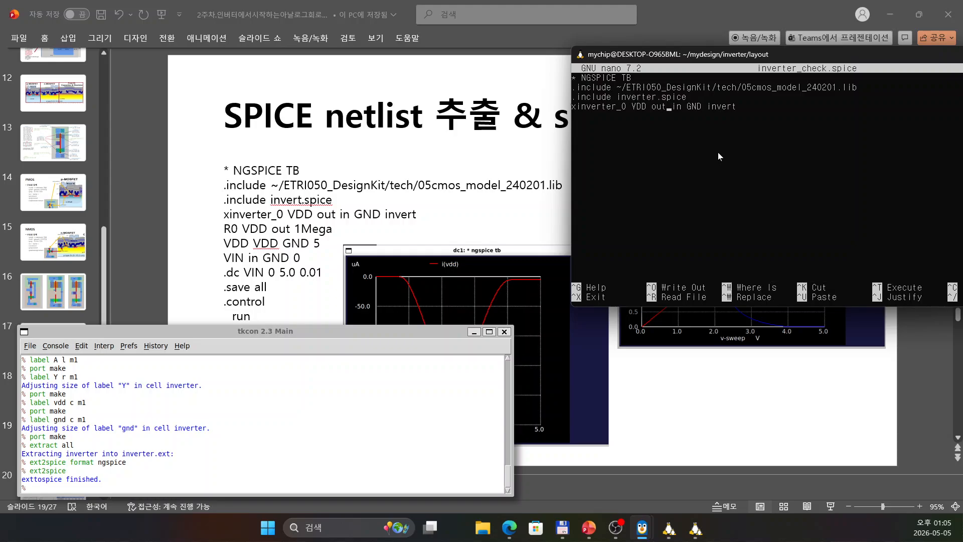
pyautogui.press('End')
pyautogui.press('Up')
pyautogui.press('Right')
pyautogui.press('Right')
pyautogui.press('Right')
pyautogui.press('Right')
pyautogui.press('Right')
pyautogui.press('Right')
pyautogui.press('Right')
pyautogui.press('Right')
pyautogui.press('Right')
pyautogui.press('Right')
pyautogui.press('Right')
pyautogui.press('Right')
pyautogui.press('Right')
pyautogui.press('Right')
pyautogui.press('Right')
pyautogui.press('Right')
pyautogui.press('Right')
pyautogui.press('Right')
pyautogui.press('Right')
pyautogui.press('Right')
pyautogui.press('Right')
pyautogui.press('Right')
pyautogui.write('R0 VDD out 1Mega')
pyautogui.press('Return')
# Step: Add the supply and input source lines "VDD VDD GND 5" and "VIN in GND 0" below the resistor line
pyautogui.write('VDD VDD GND 5')
pyautogui.press('Return')
pyautogui.write('VIN in')
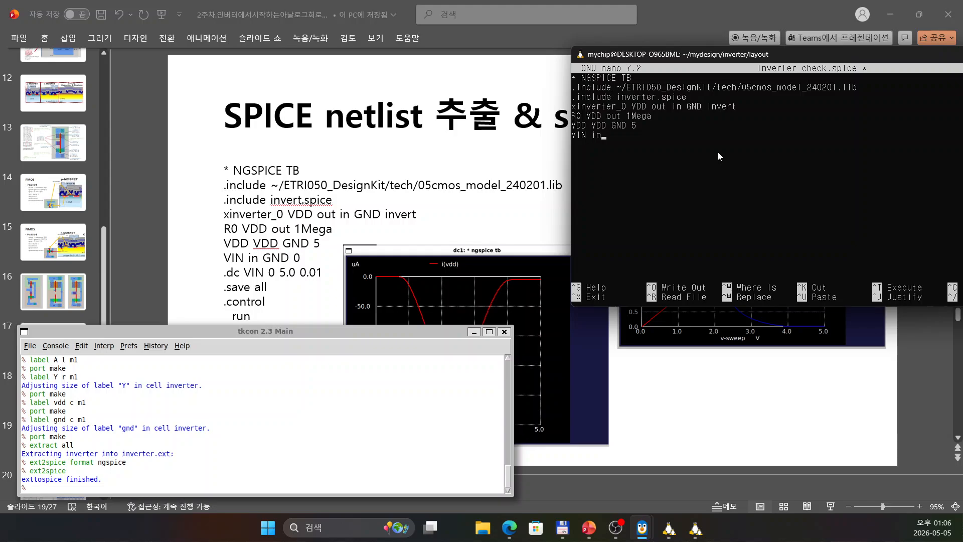
pyautogui.write(' GND')
pyautogui.write(' 0')
# Step: Add the DC sweep line ".dc VIN 0 5.0 0.01" and the line ".save all"
pyautogui.write('.dc ')
pyautogui.write('VIN 0')
pyautogui.write(' 5.0')
pyautogui.write(' 0.01')
pyautogui.press('Return')
pyautogui.write('.save all')
pyautogui.press('Return')
# Step: Write the control block's lines ".control", "run", "plot in out" and "plot i(vdd)", moving the tkcon window off the reference listing
pyautogui.write('.cocnt')
pyautogui.press('BackSpace')
pyautogui.press('BackSpace')
pyautogui.press('BackSpace')
pyautogui.write('ntrol')
pyautogui.moveTo(248, 333); pyautogui.dragTo(241, 72)
pyautogui.click(673, 184)
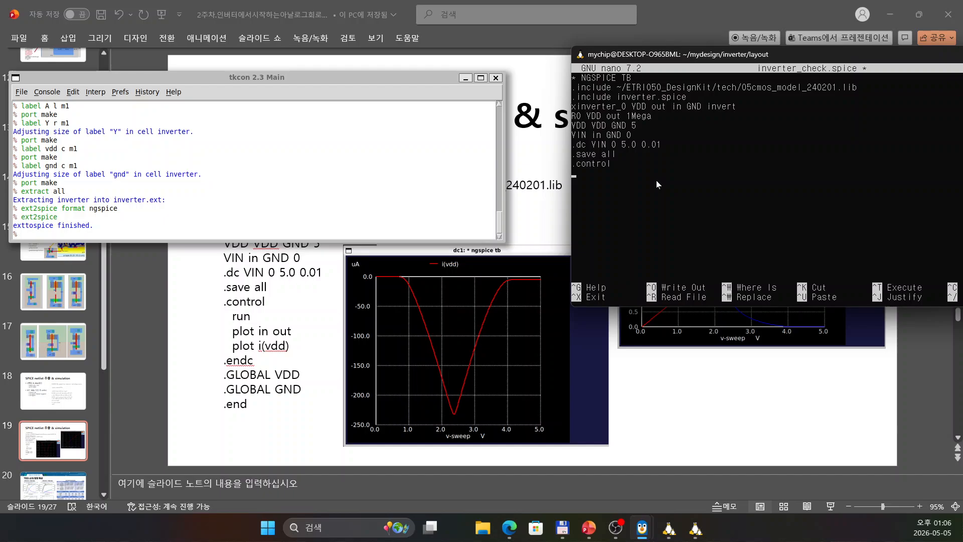
pyautogui.write('run')
pyautogui.press('Return')
pyautogui.write('plot in out')
pyautogui.press('Return')
pyautogui.write('plot i(vdd')
pyautogui.click(337, 82)
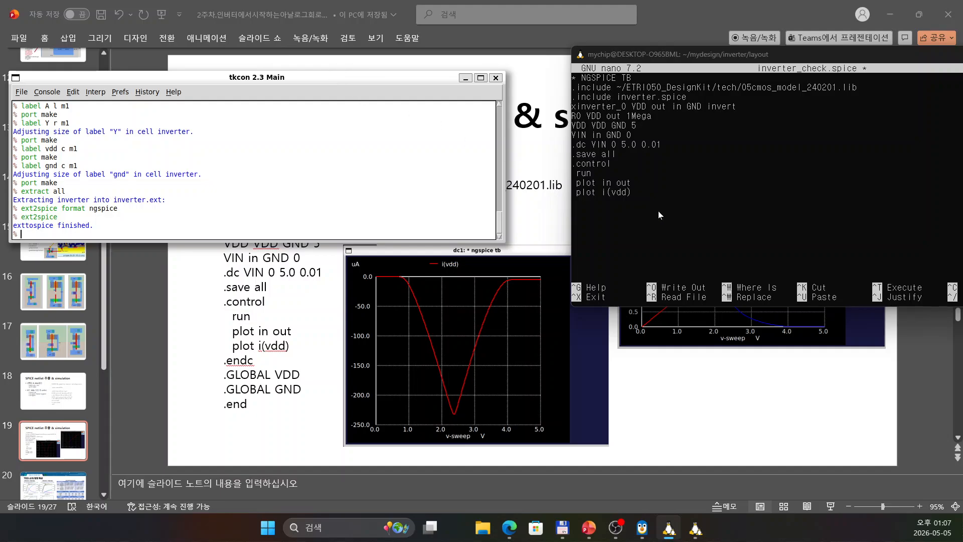
pyautogui.click(655, 198)
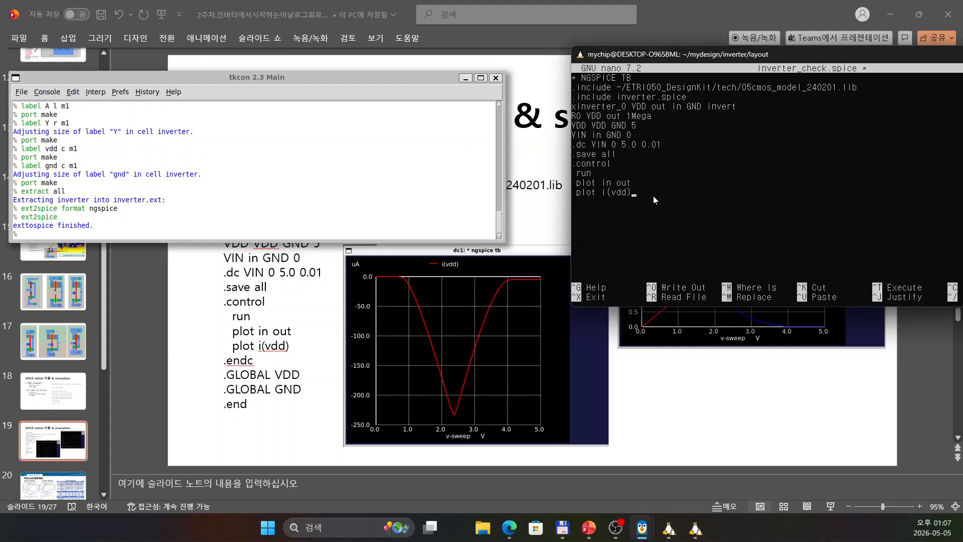
# Step: Finish the testbench with the lines ".endc", ".GLOBAL VDD", ".GLOBAL GND" and ".end"
pyautogui.write('.endc')
pyautogui.press('Return')
pyautogui.write('.GLOBAL ')
pyautogui.write('VDD ')
pyautogui.write('.GLOBAL')
pyautogui.write(' GND')
pyautogui.press('Return')
pyautogui.write('.end')
# Step: Save the completed testbench as inverter_check.spice and exit nano
pyautogui.hotkey('ctrl', 'x')
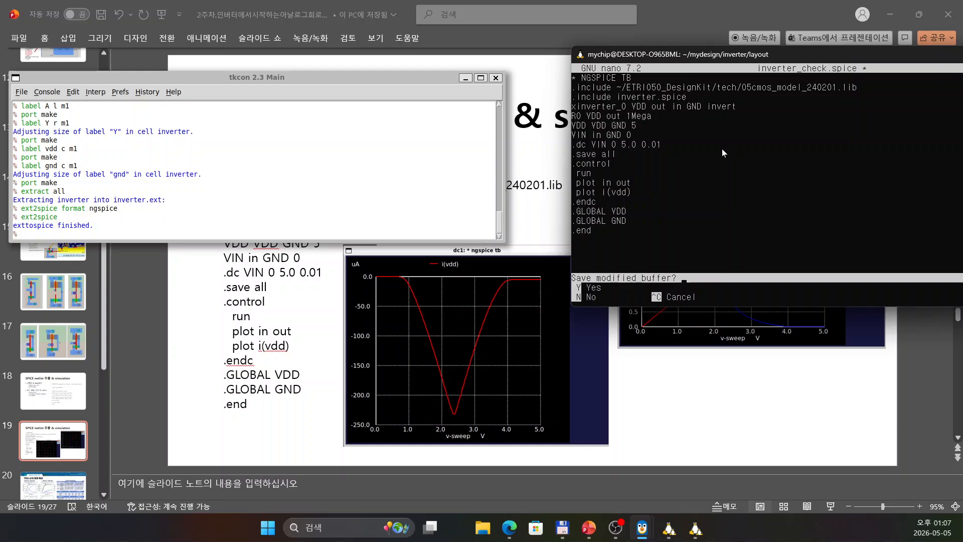
pyautogui.press('y')
pyautogui.press('Return')
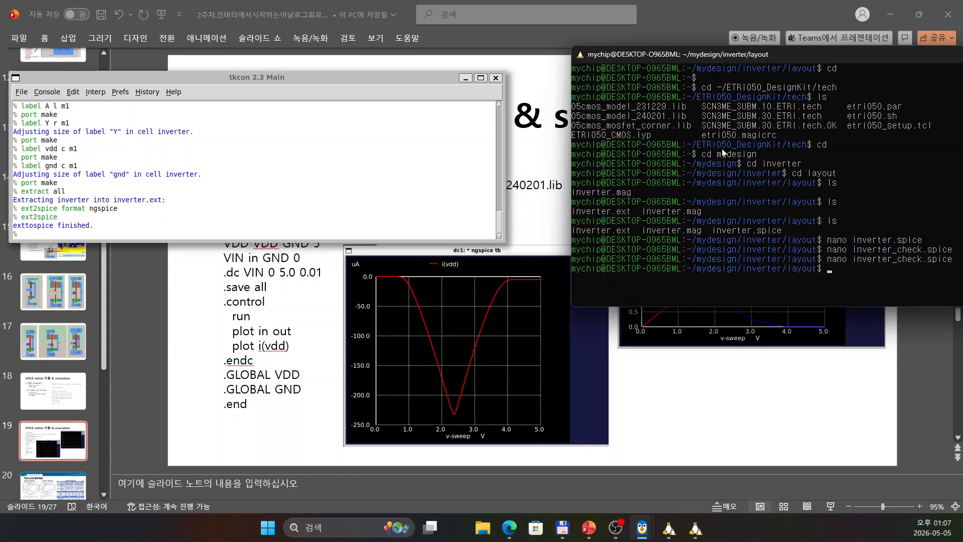
# Step: Run ngspice on inverter_check.spice from the layout directory
pyautogui.write('ngspice inverter_check.spice')
pyautogui.moveTo(684, 56); pyautogui.dragTo(559, 65)
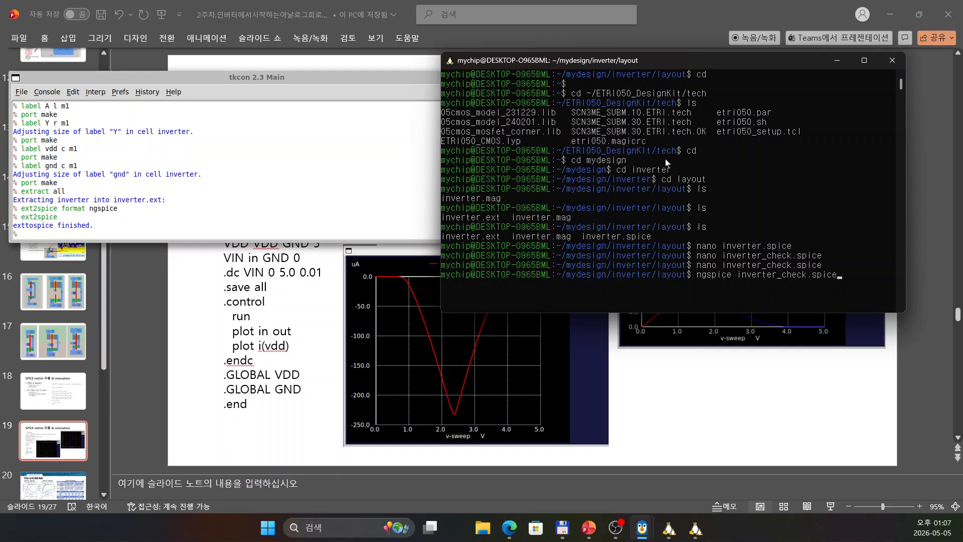
pyautogui.press('Return')
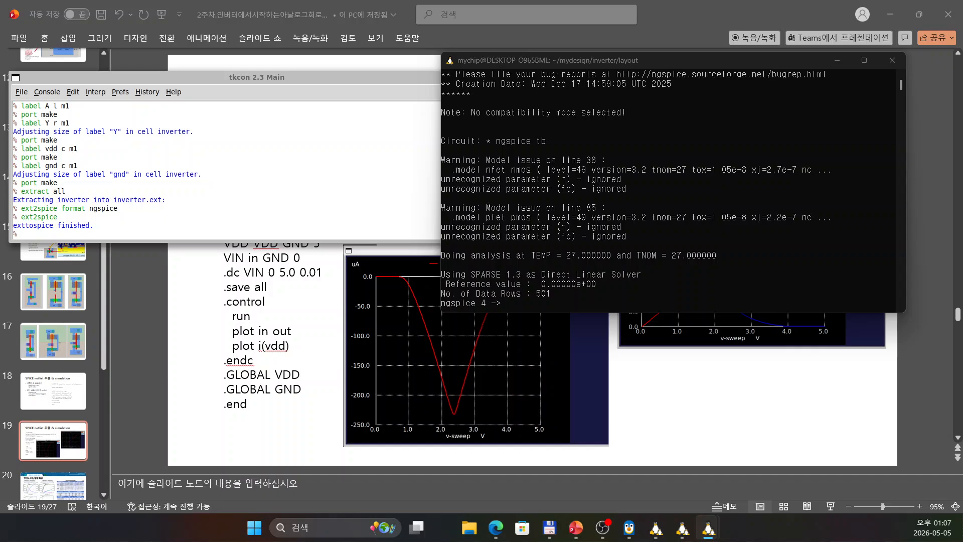
# Step: Bring the i(vdd) and in/out plot windows into view, examine the inverter's DC sweep curves, and close both plots
pyautogui.moveTo(0, 93); pyautogui.dragTo(301, 34)
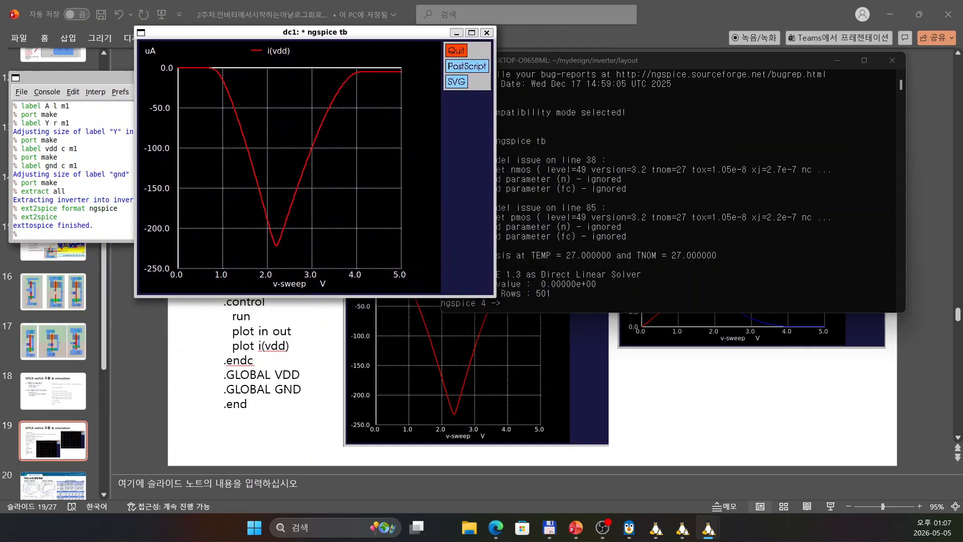
pyautogui.moveTo(0, 215); pyautogui.dragTo(428, 168)
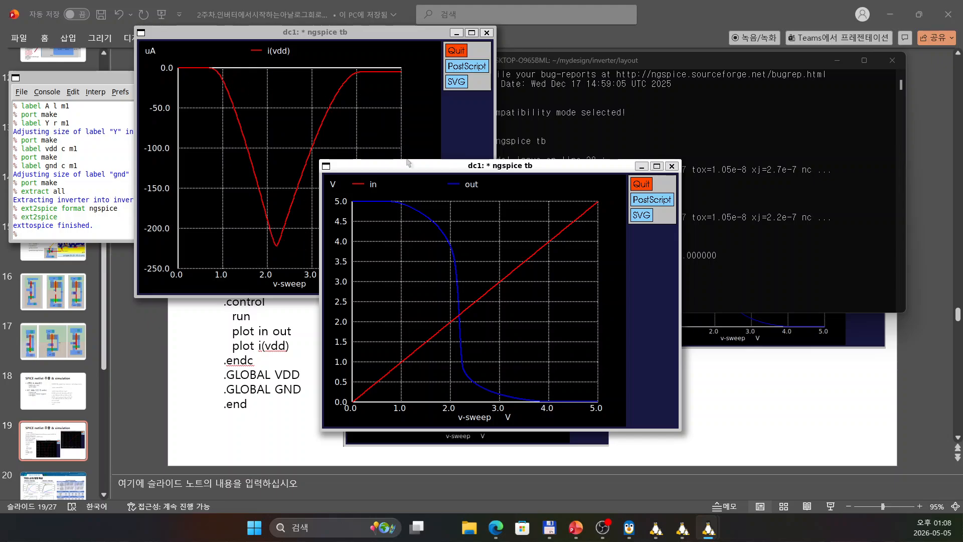
pyautogui.moveTo(420, 171); pyautogui.dragTo(210, 167)
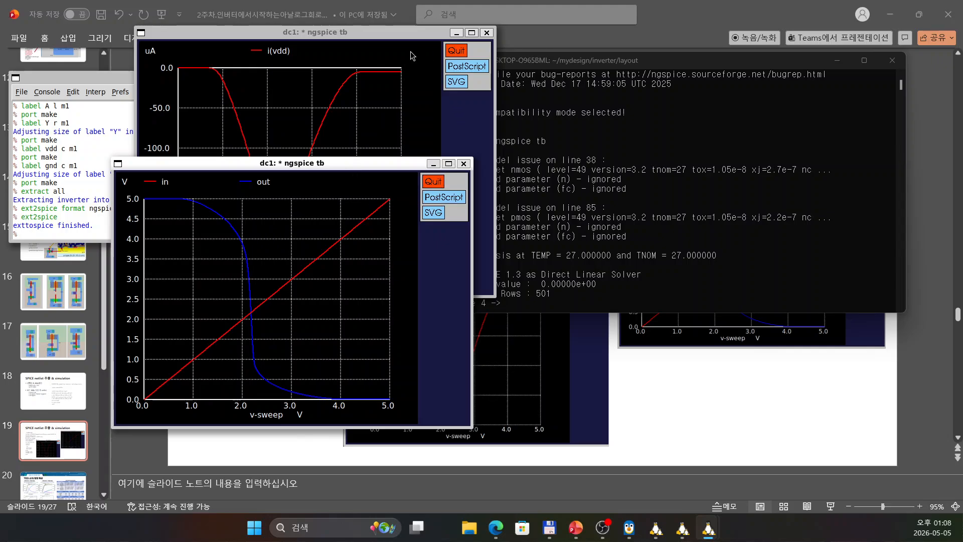
pyautogui.click(463, 164)
pyautogui.click(487, 33)
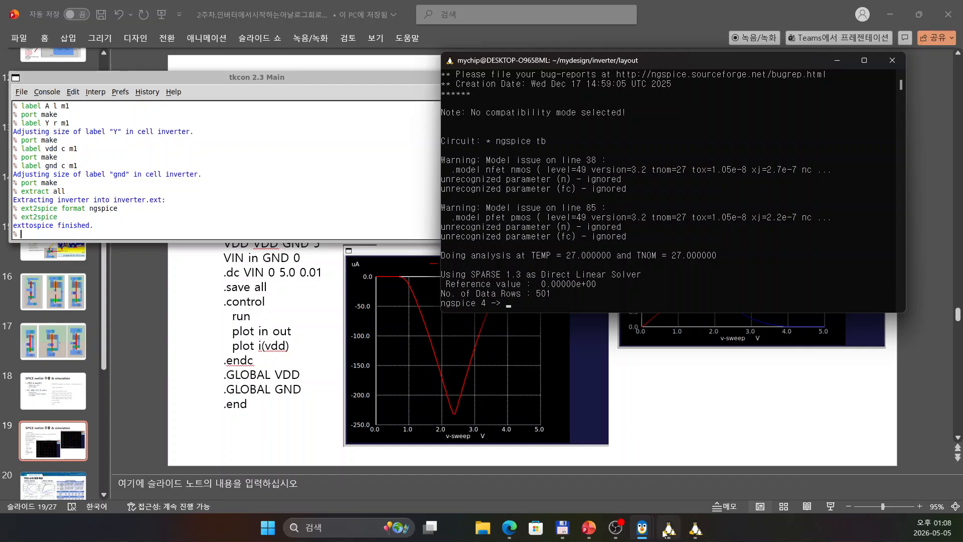
# Step: Switch to the PowerPoint presentation and show the references slide 참고자료, slide 27
pyautogui.click(696, 527)
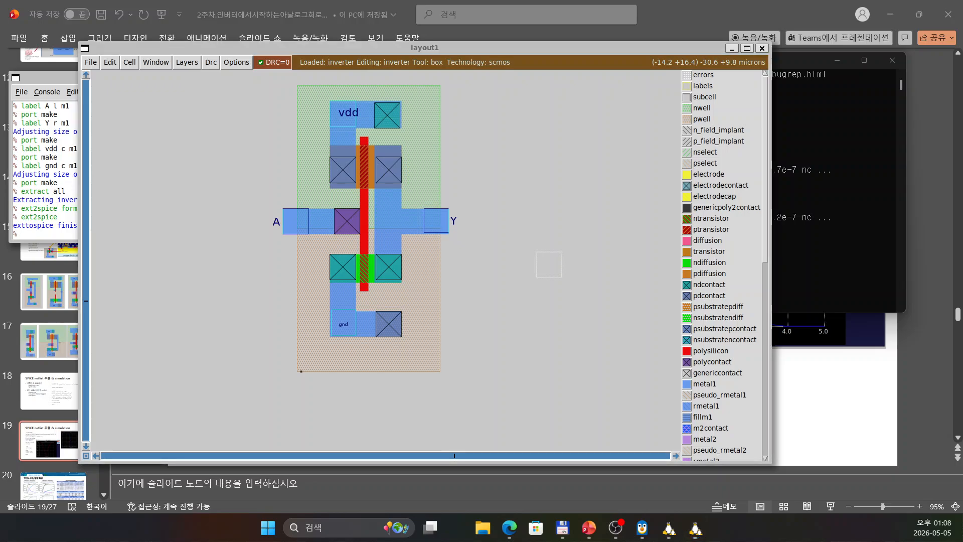
pyautogui.hotkey('alt', 'Tab')
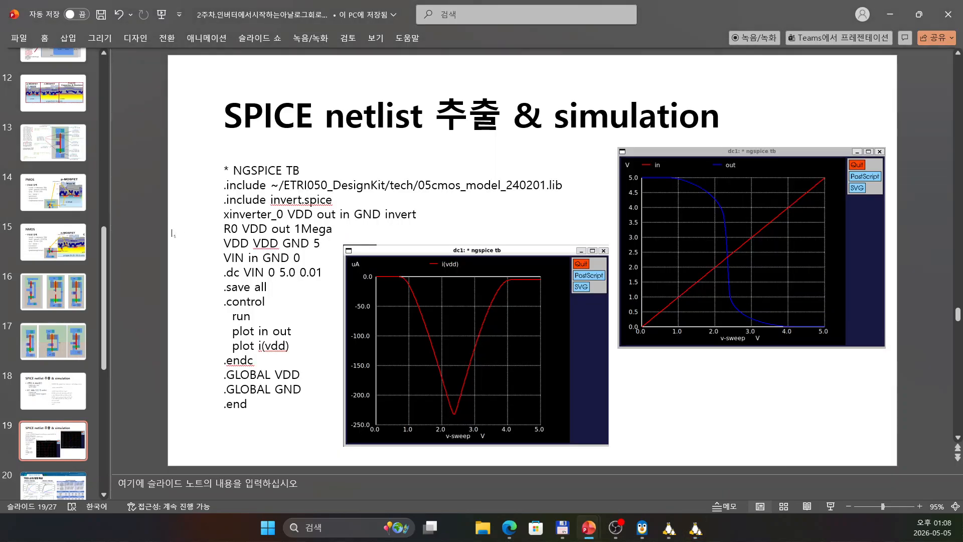
pyautogui.moveTo(104, 346); pyautogui.dragTo(113, 471)
pyautogui.click(68, 457)
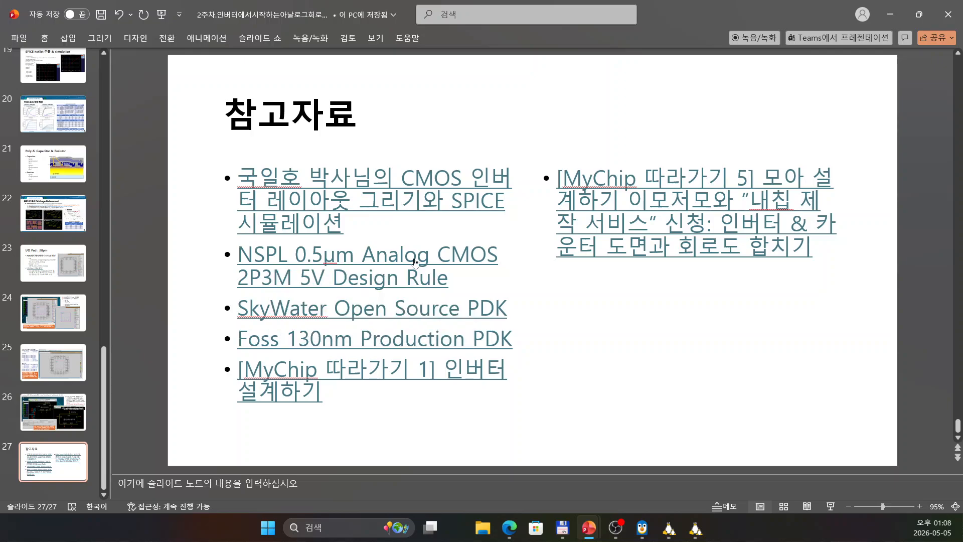
# Step: Open the "NSPL 0.5μm Analog CMOS 2P3M 5V Design Rule" link in the browser and maximize the browser window
pyautogui.keyDown('ctrl'); pyautogui.click(407, 260); pyautogui.keyUp('ctrl')
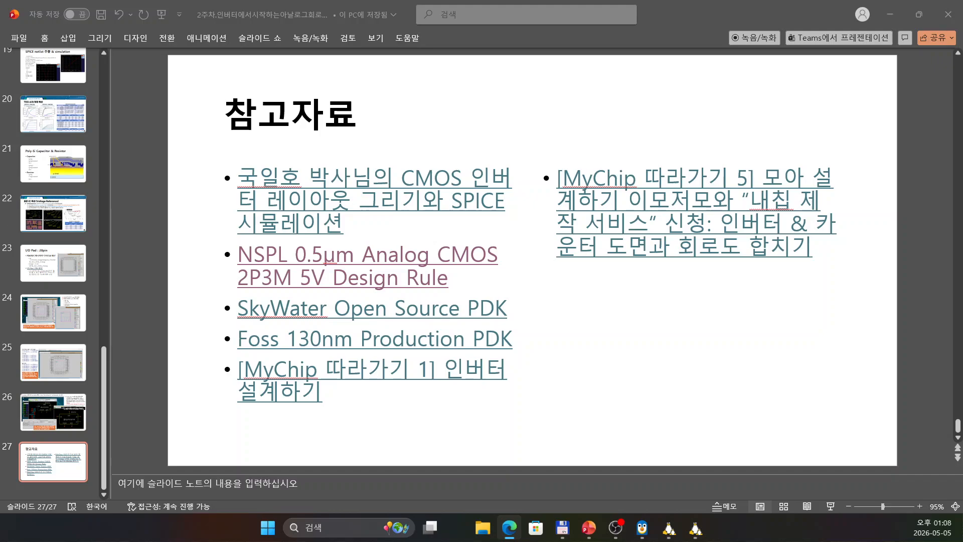
pyautogui.moveTo(0, 146); pyautogui.dragTo(555, 44)
pyautogui.click(733, 43)
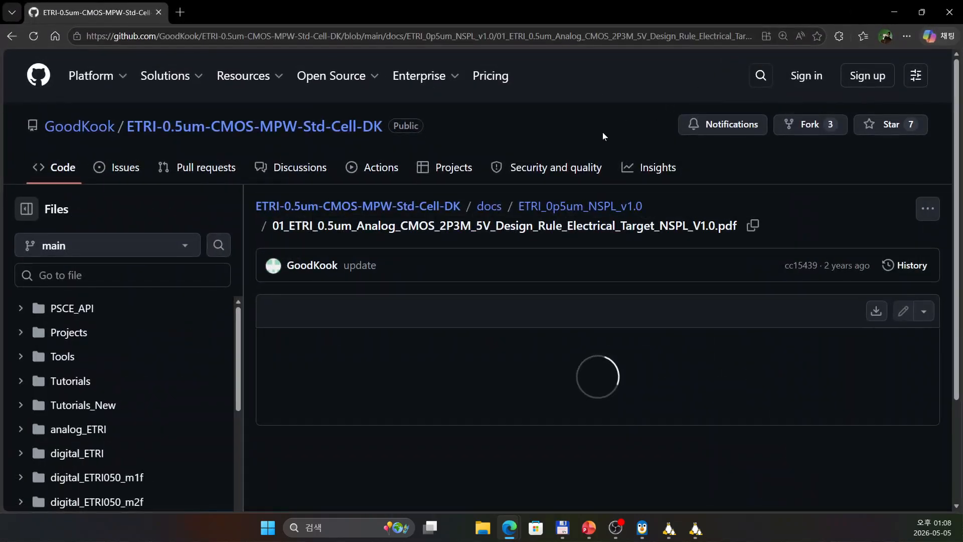
# Step: Look through the design rule PDF, examining its layout rule contents, electrical targets, process cross-section and alignment tolerances
pyautogui.scroll(-15, 678, 235)
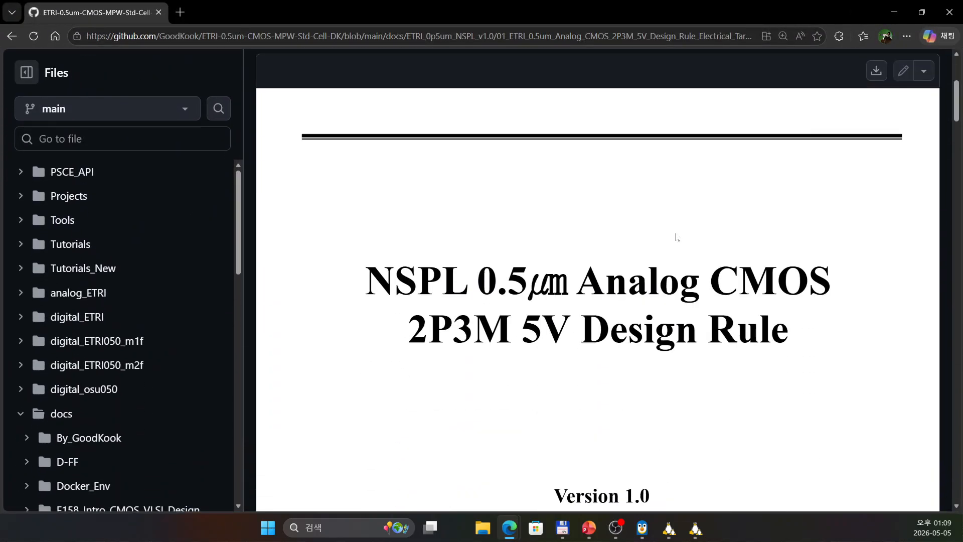
pyautogui.scroll(-20, 697, 231)
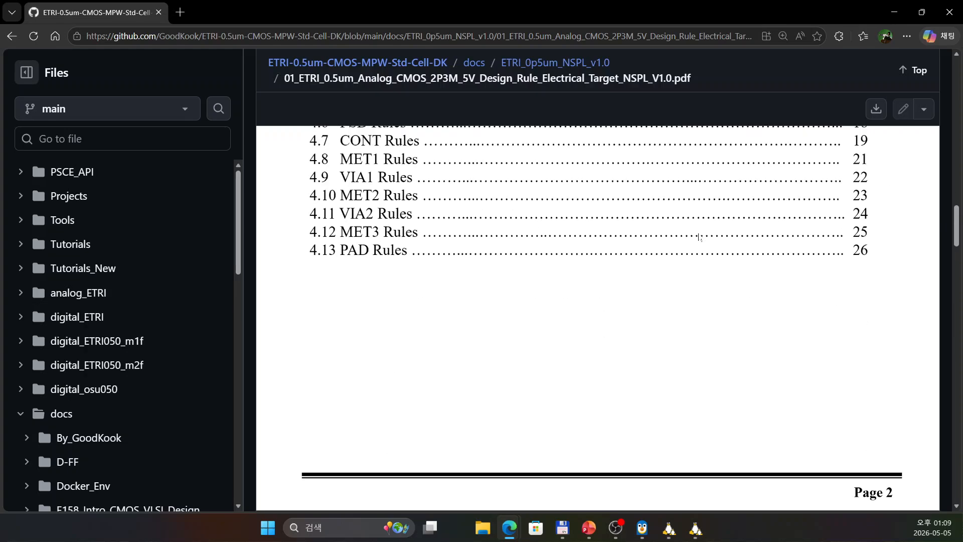
pyautogui.scroll(-5, 704, 235)
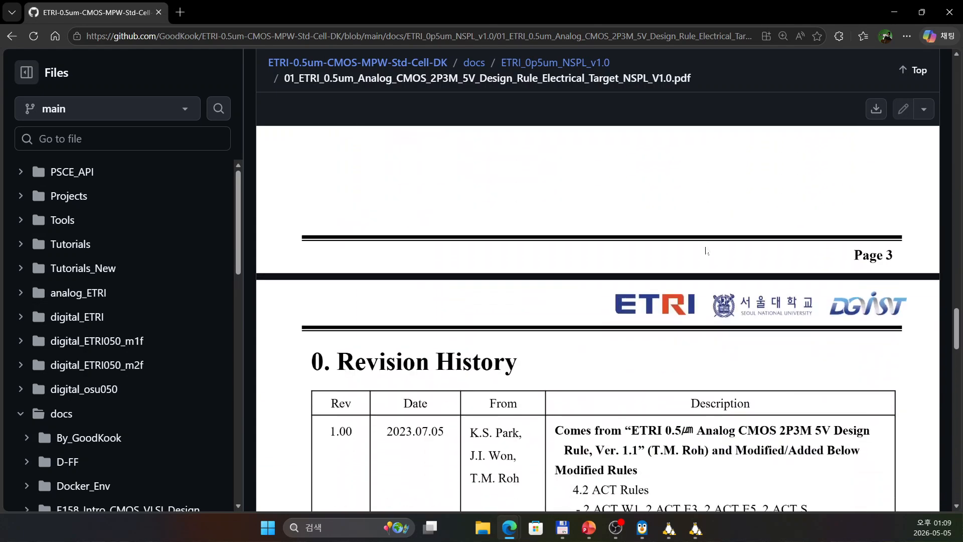
pyautogui.scroll(12, 499, 247)
pyautogui.scroll(8, 470, 251)
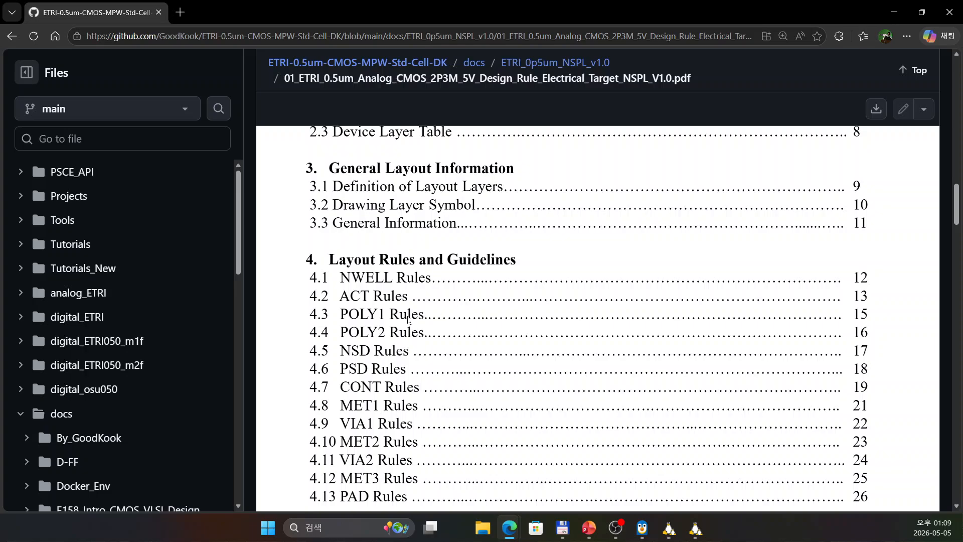
pyautogui.scroll(-2, 430, 341)
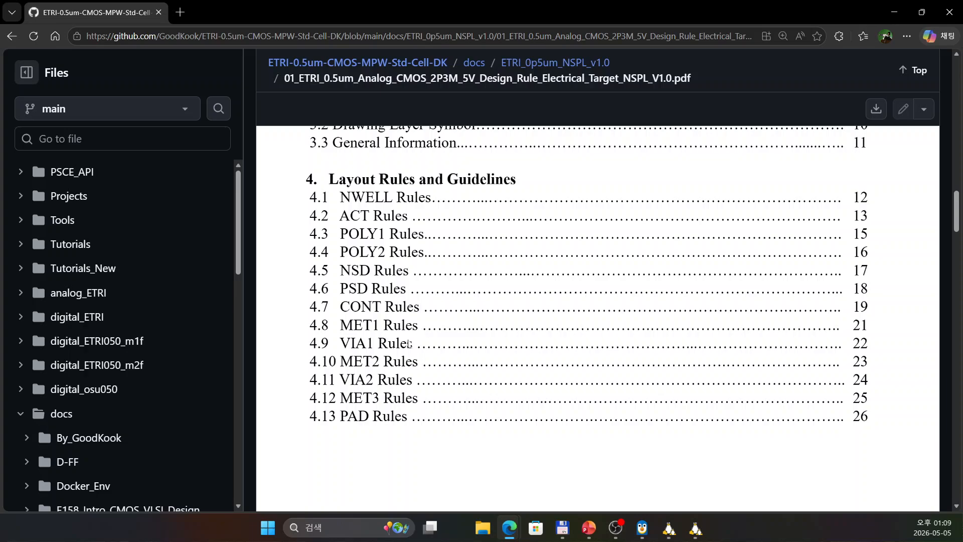
pyautogui.scroll(-15, 458, 354)
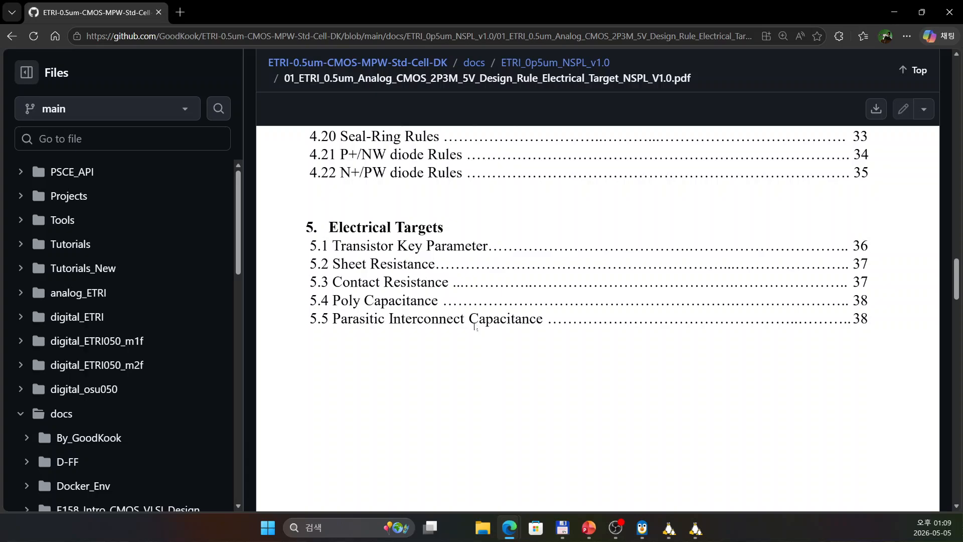
pyautogui.scroll(3, 474, 326)
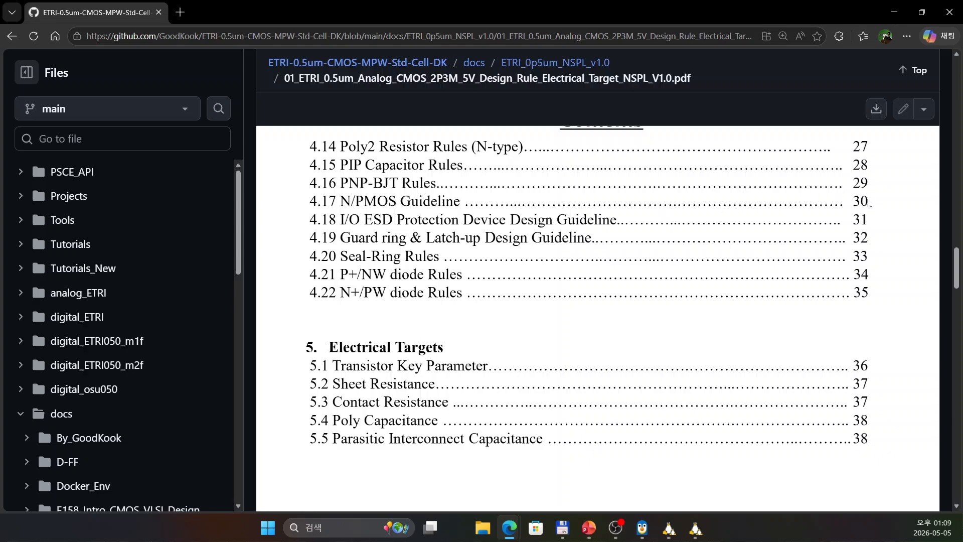
pyautogui.scroll(-20, 870, 204)
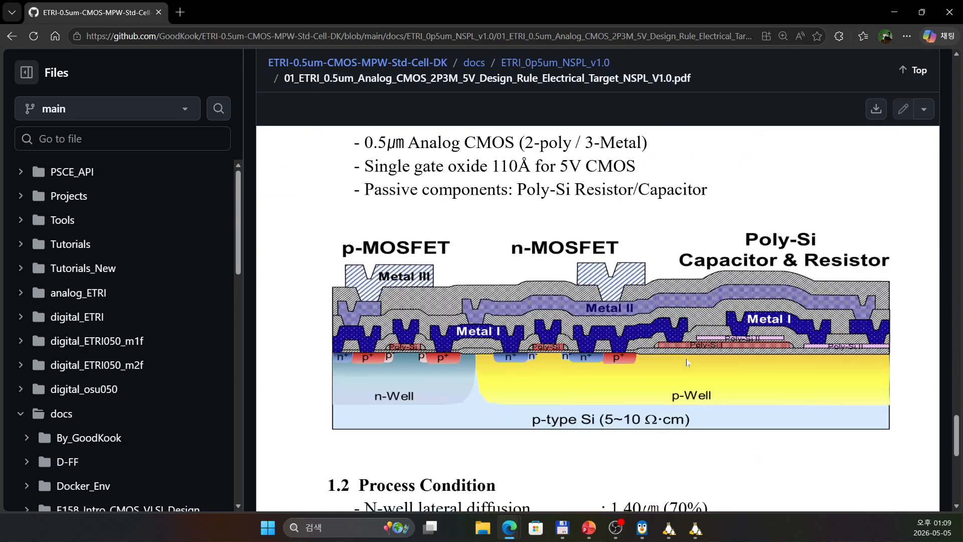
pyautogui.click(613, 447)
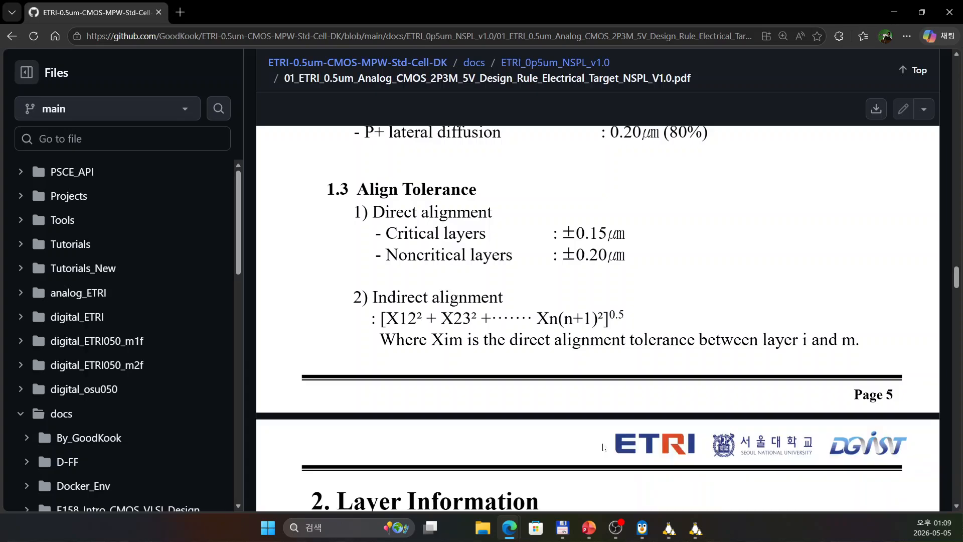